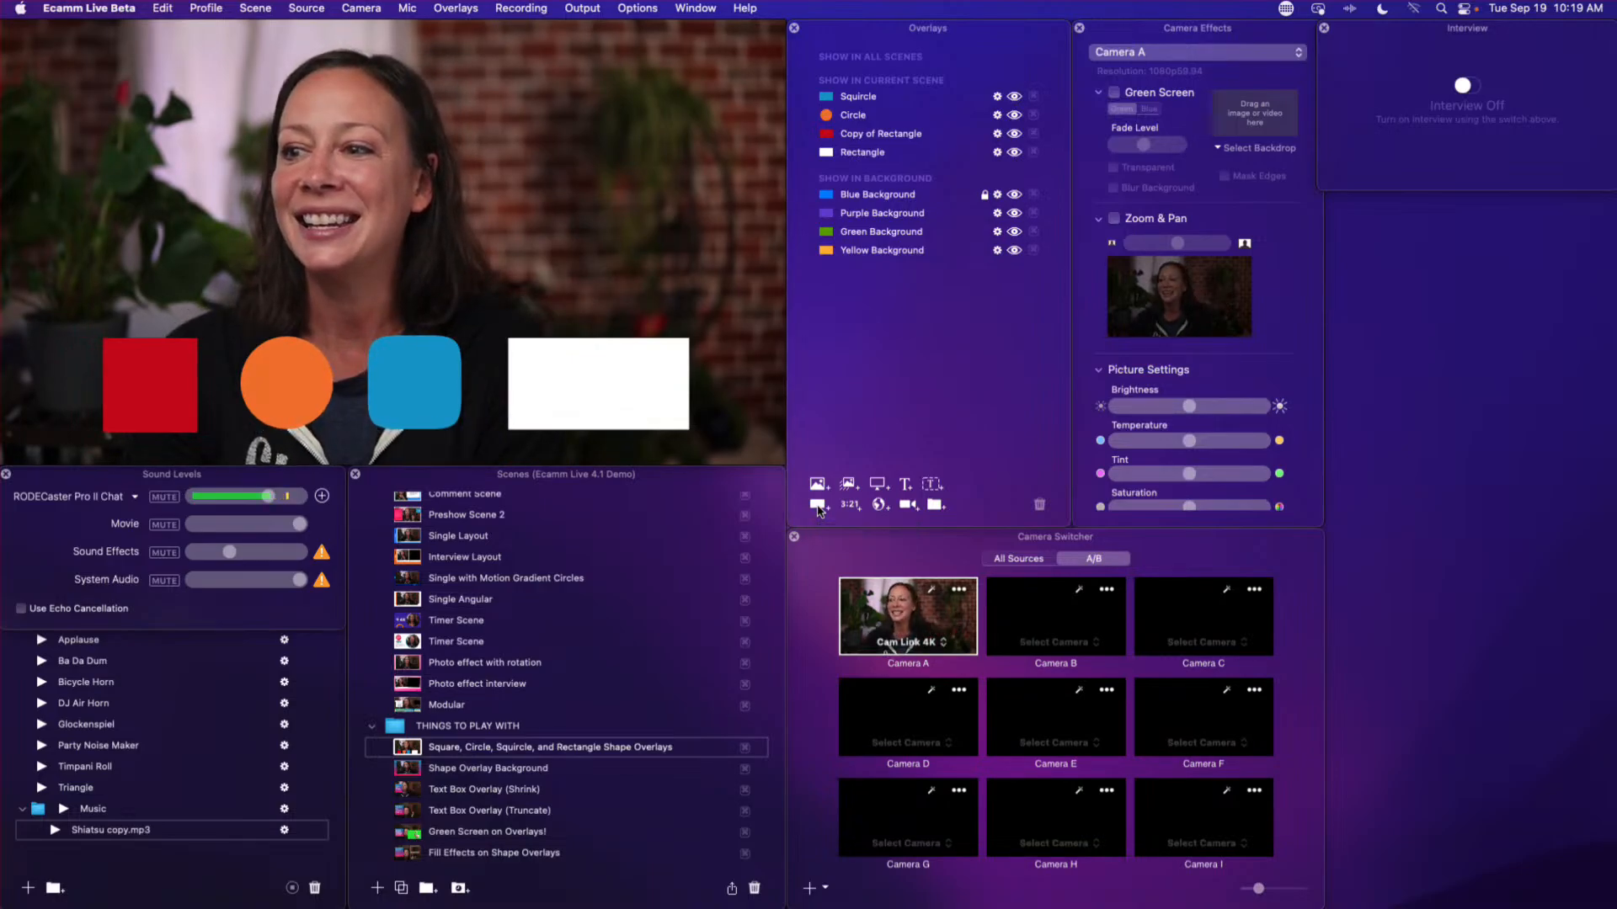
- Add a rectangle shape overlay, move it to the upper right of the video beside the presenter, and hide it
left_click(818, 506)
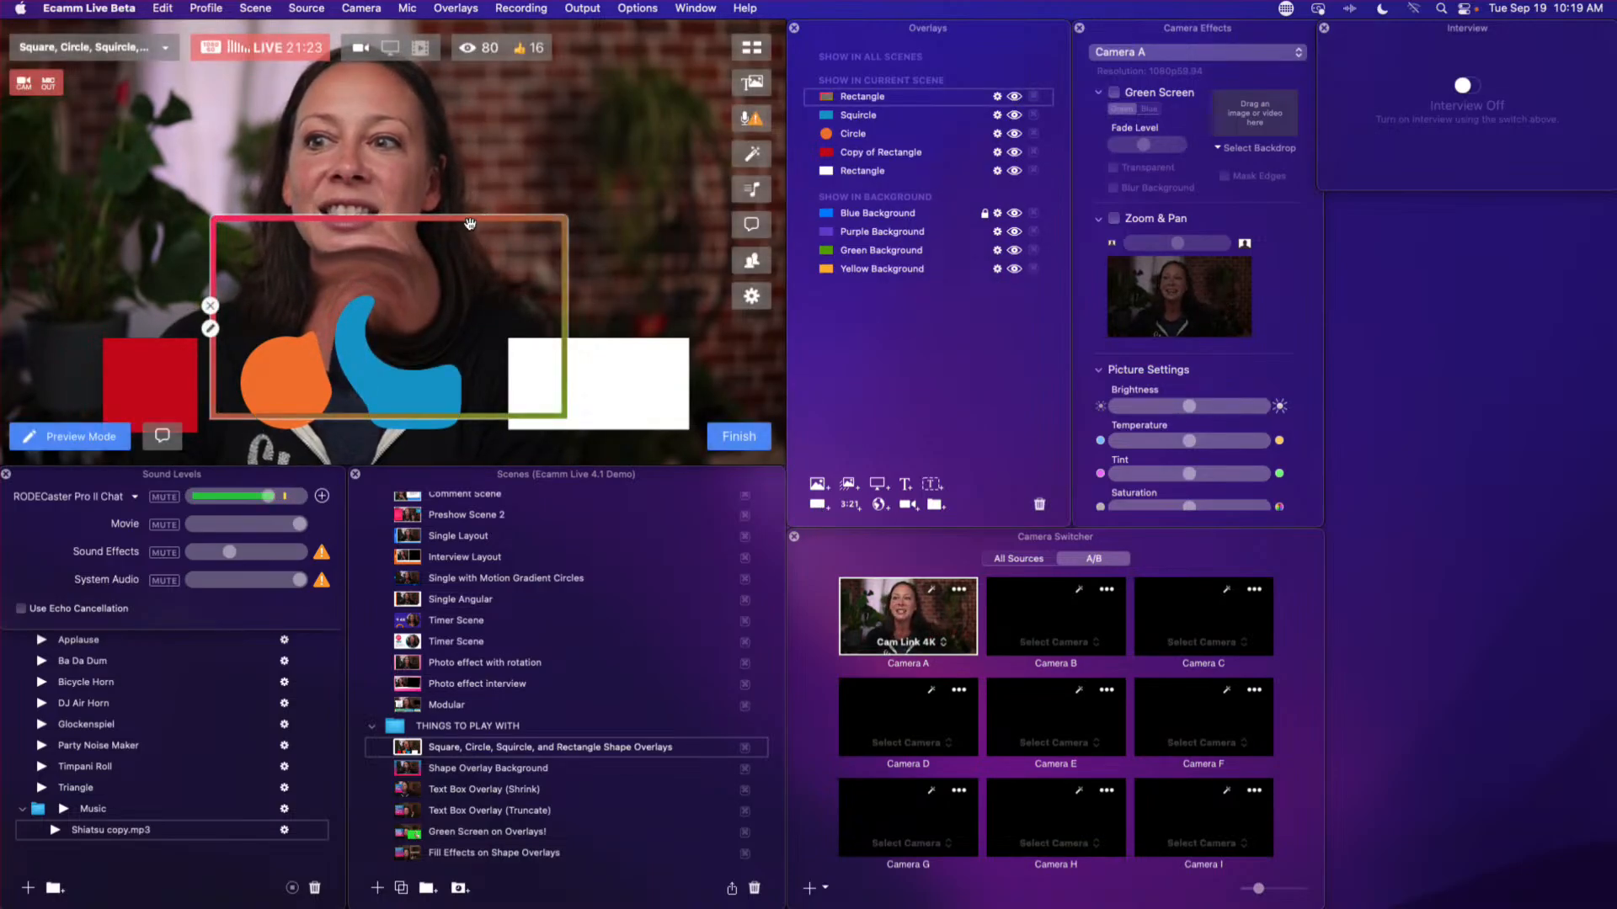
left_click_drag(445, 239, 677, 113)
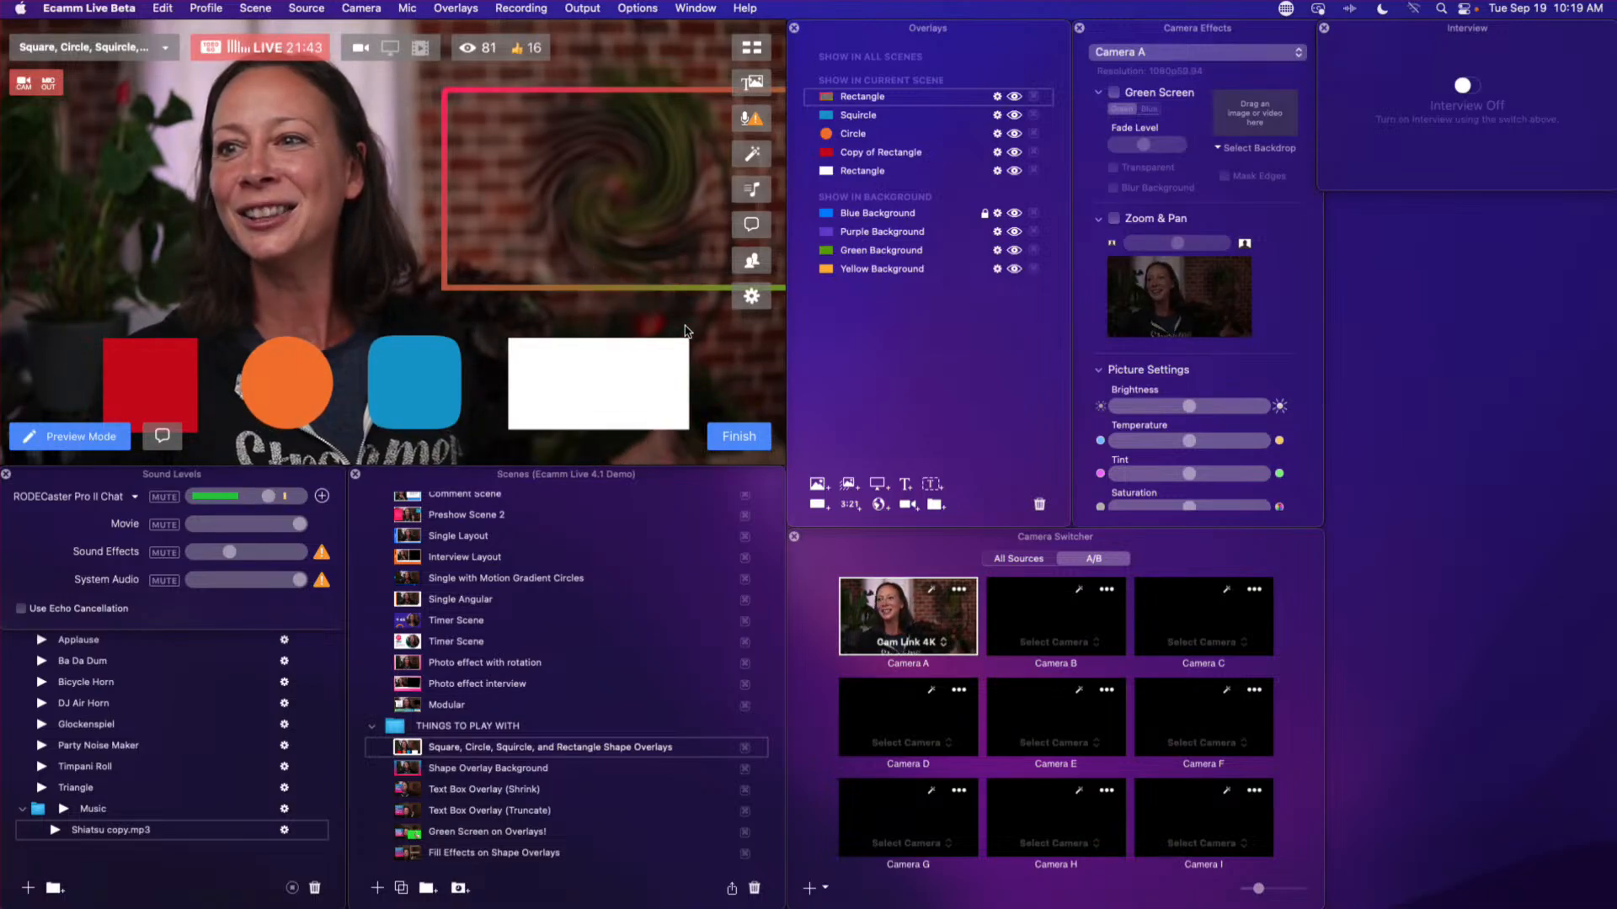
mouse_move(698, 258)
left_click_drag(699, 250, 699, 233)
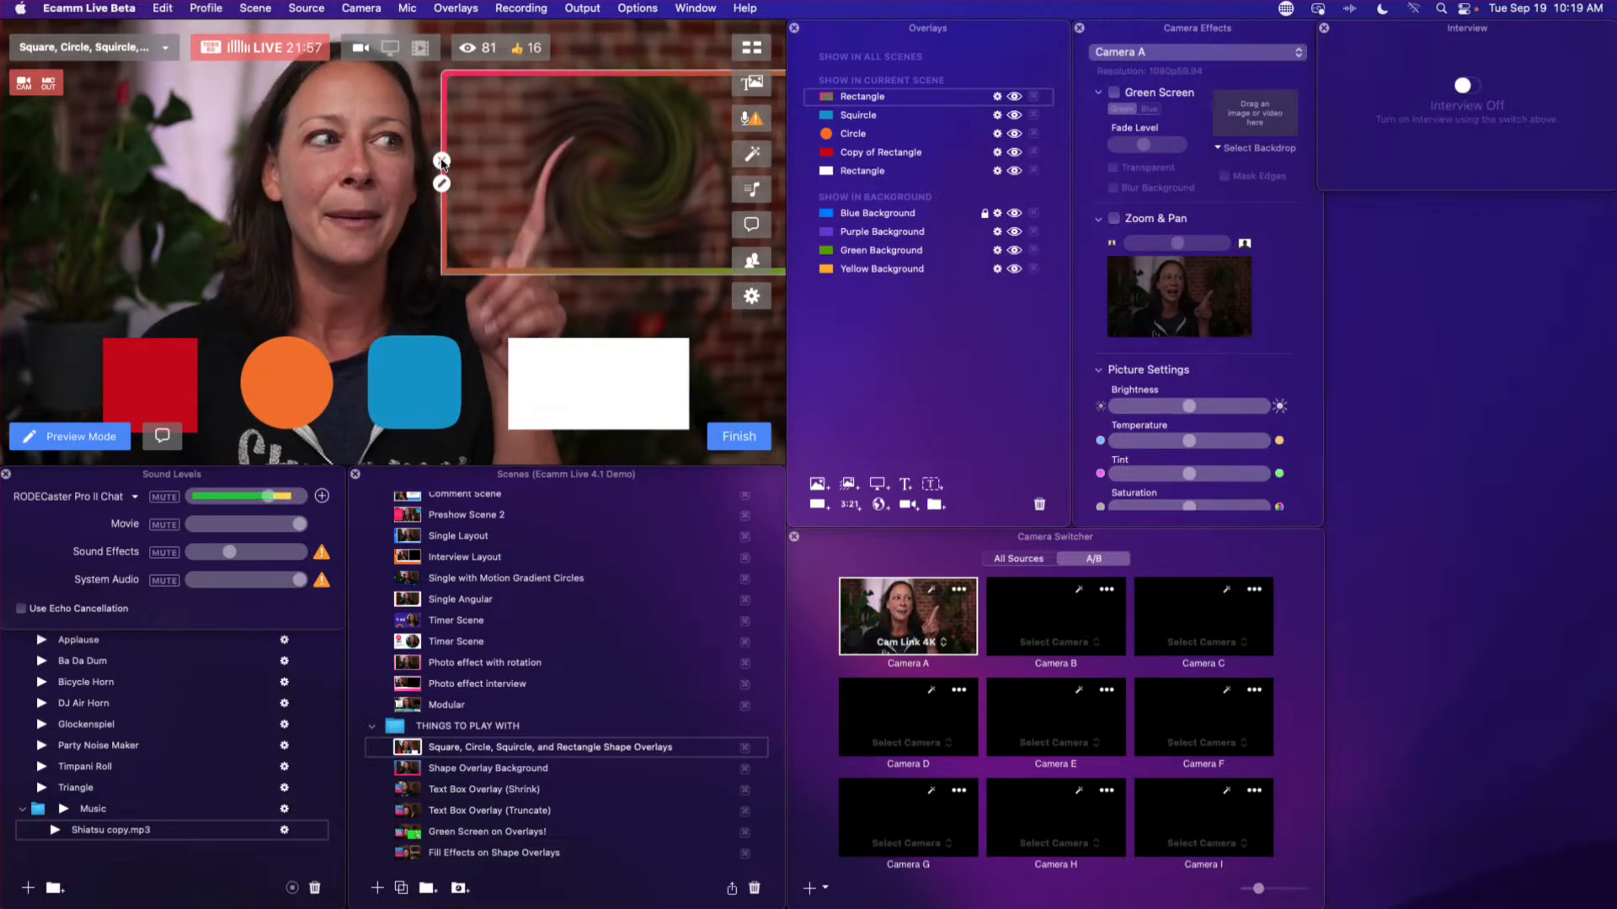
left_click(441, 160)
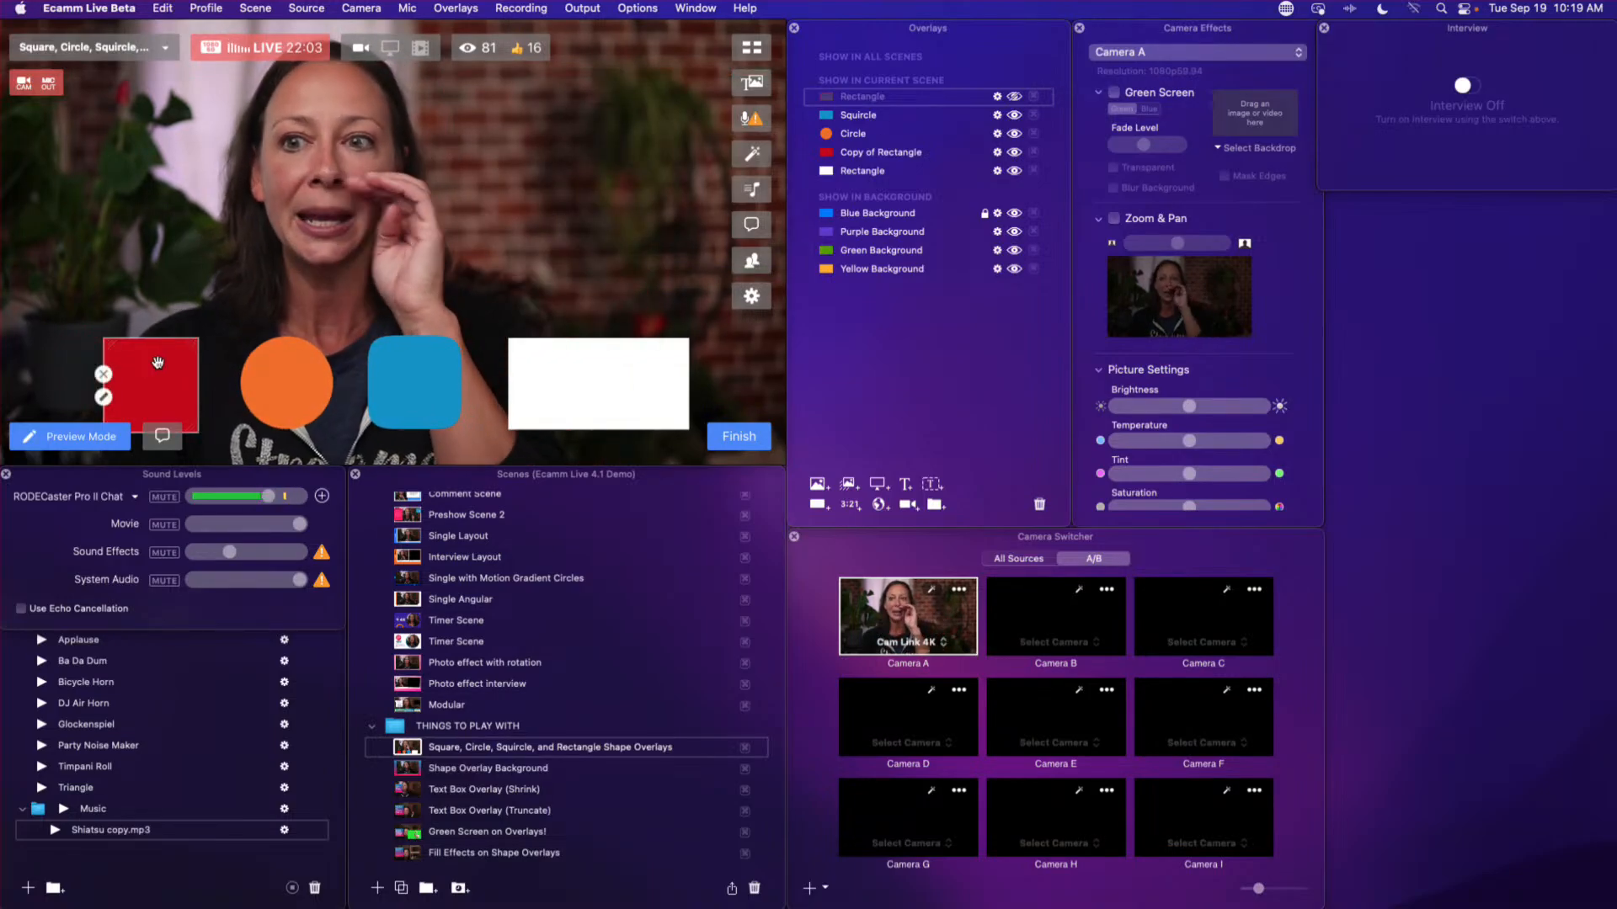
- Move the red square to the upper left of the video, enlarge it to about twice its size, and set its shape to Square
left_click_drag(157, 363, 73, 142)
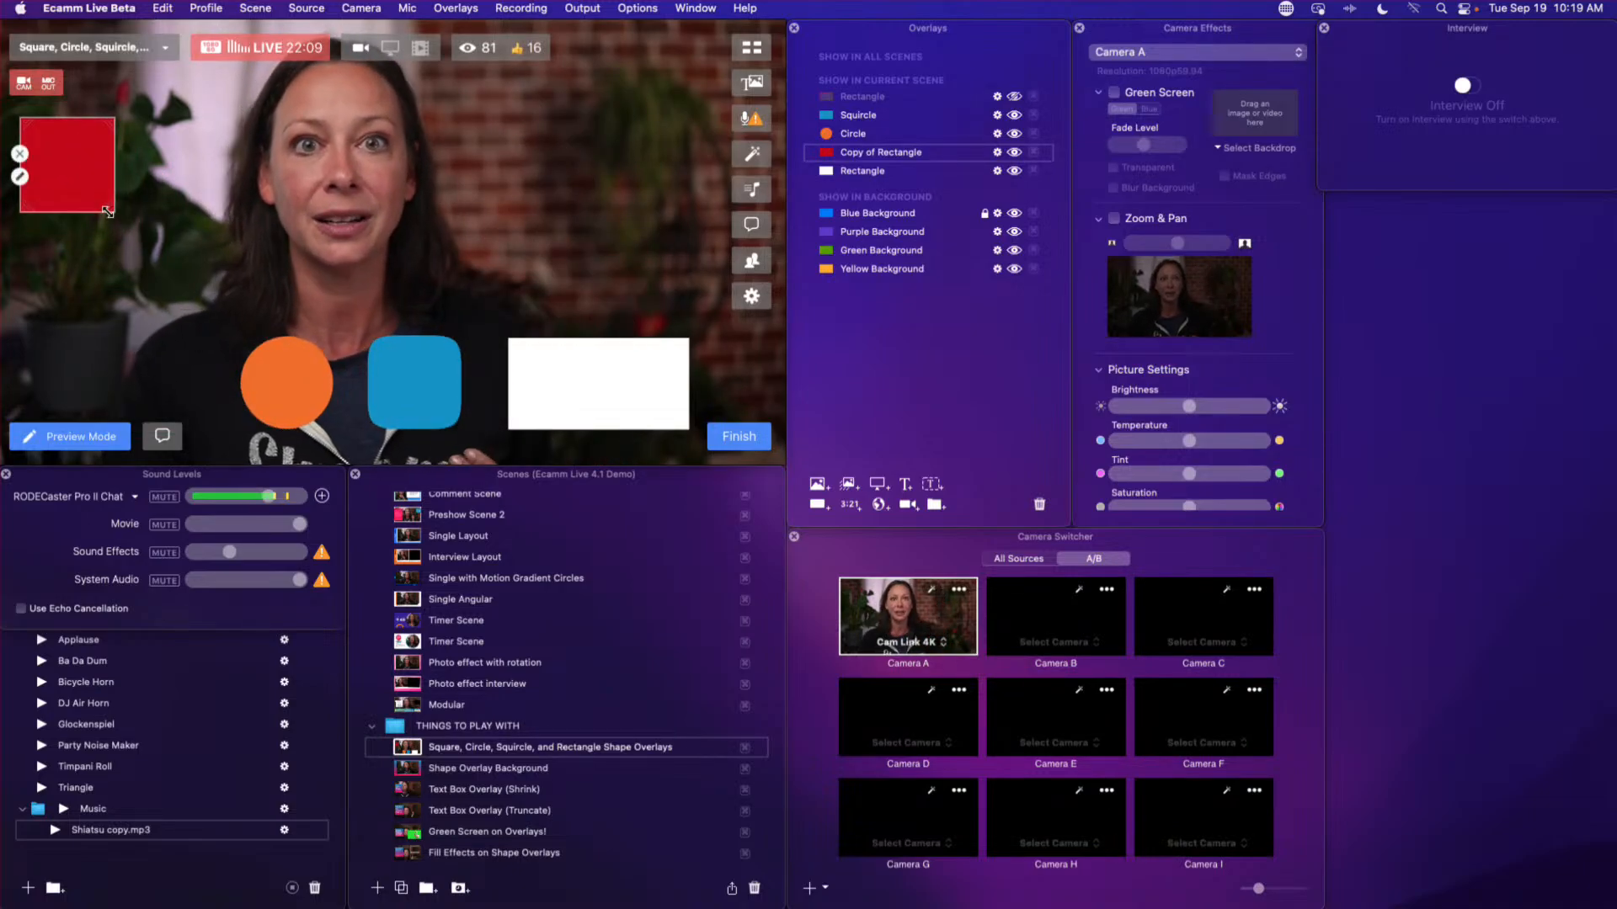
left_click_drag(112, 209, 229, 323)
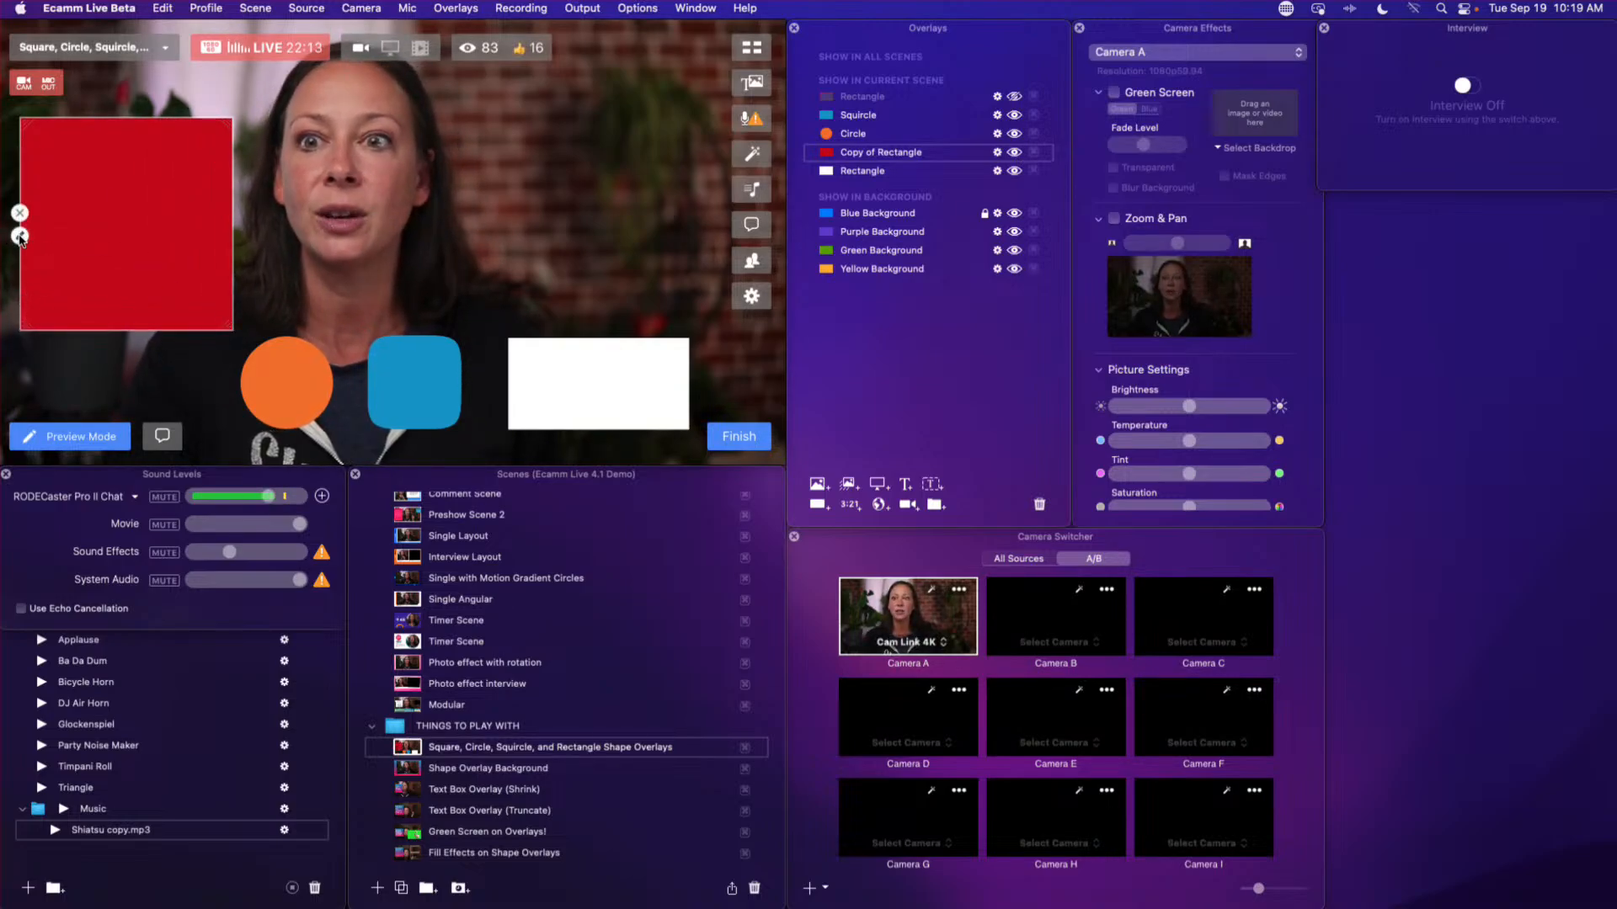
left_click(20, 236)
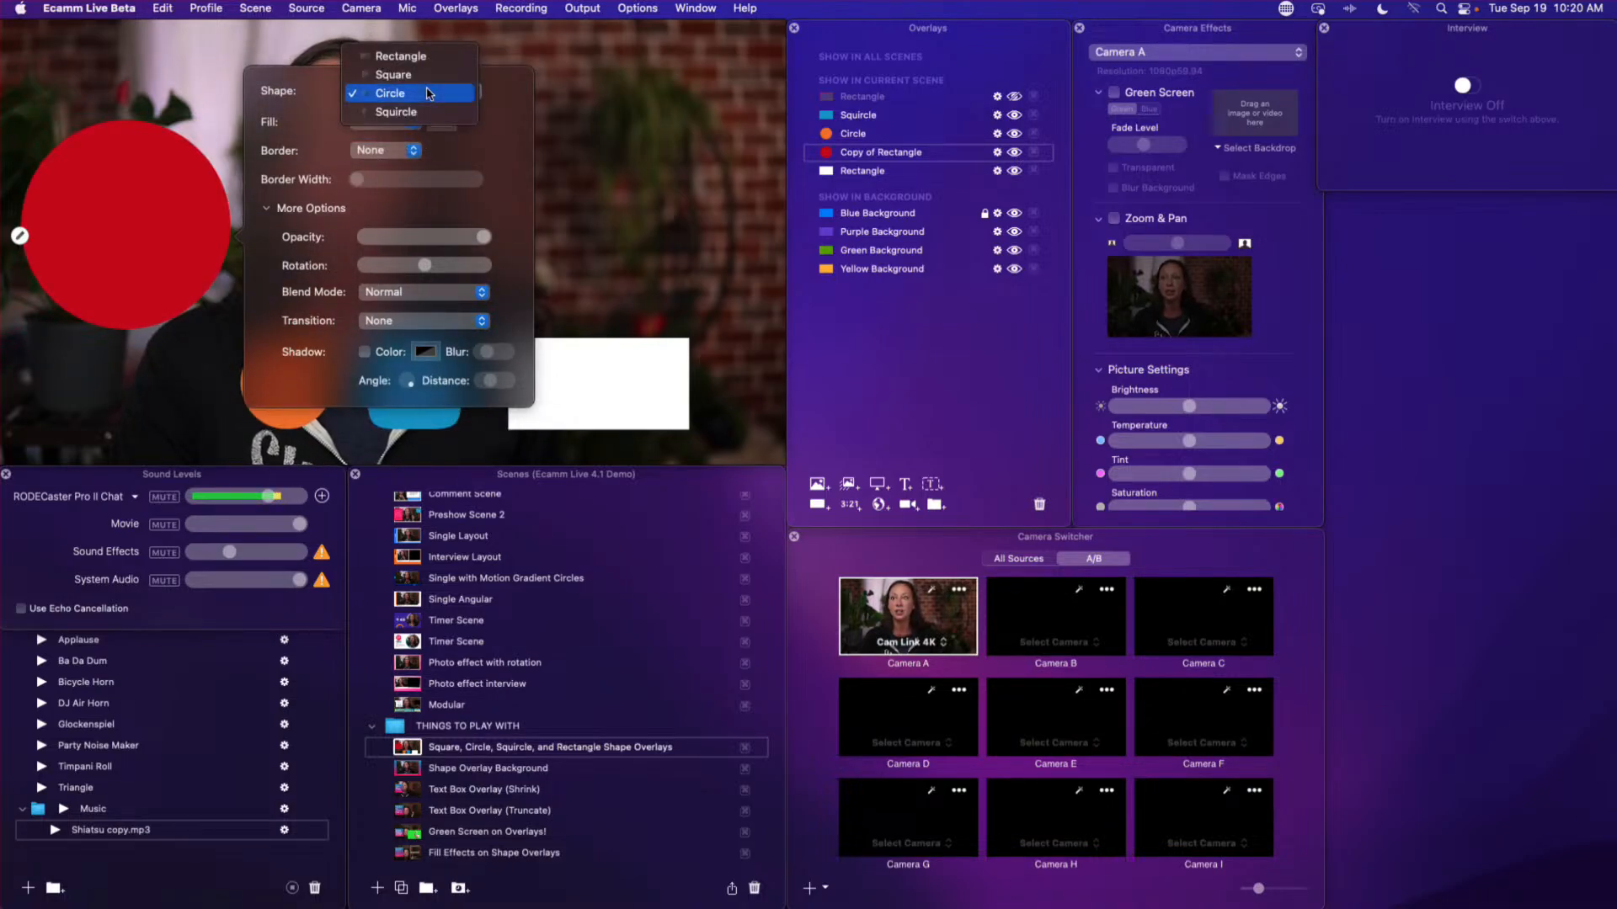
left_click(426, 75)
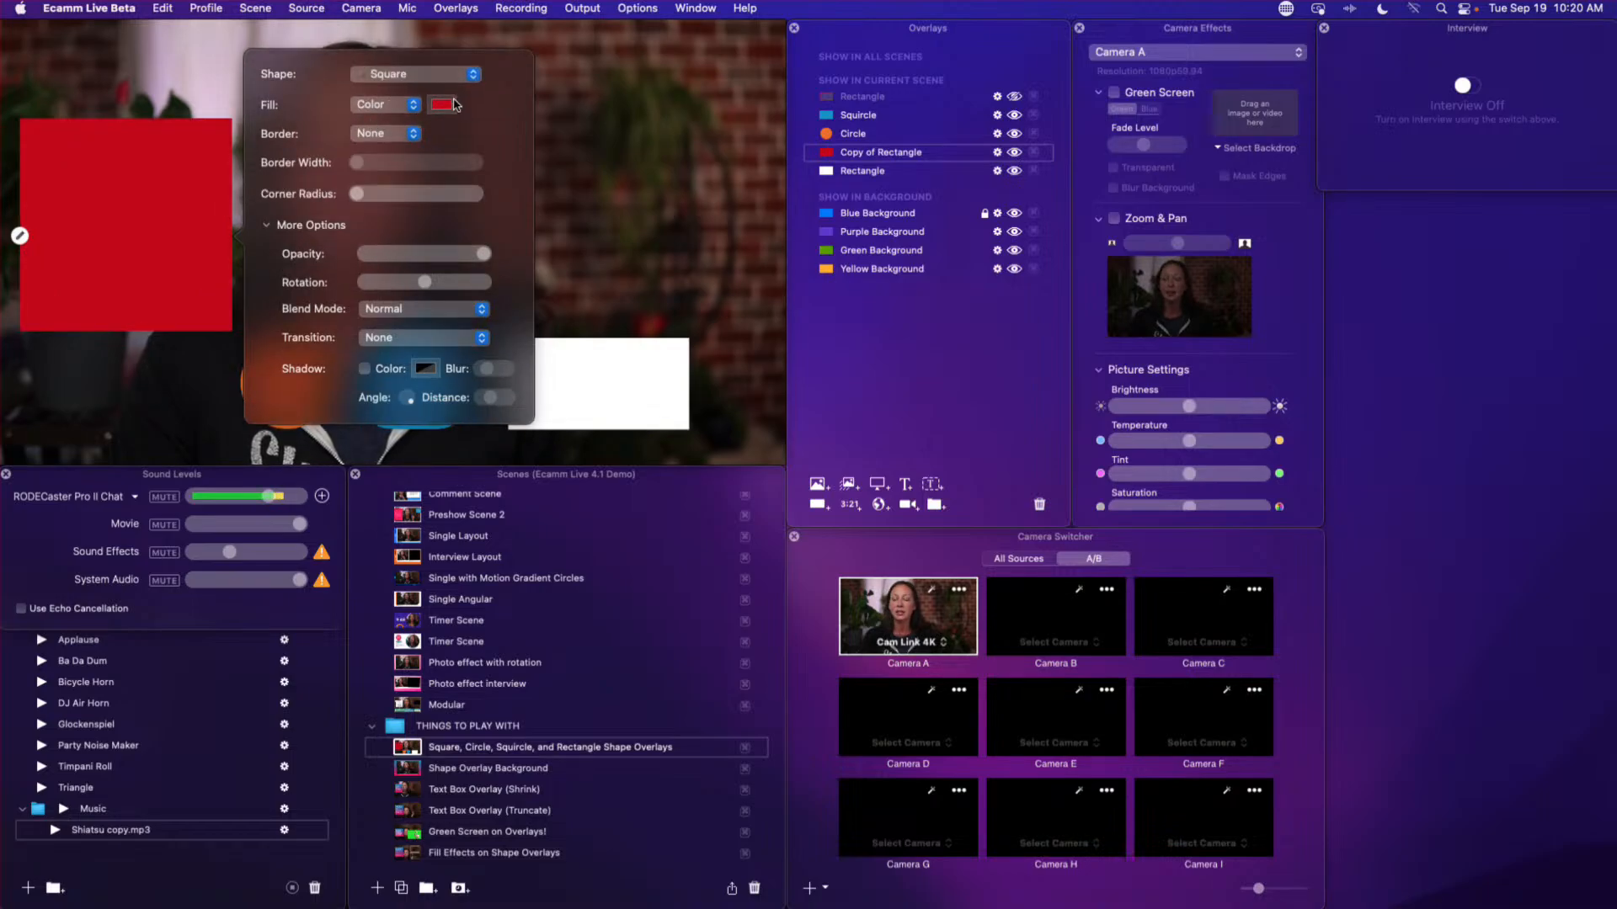
- Give the red square a gradient border and adjust the border width to a thin outline
left_click(387, 134)
left_click(383, 173)
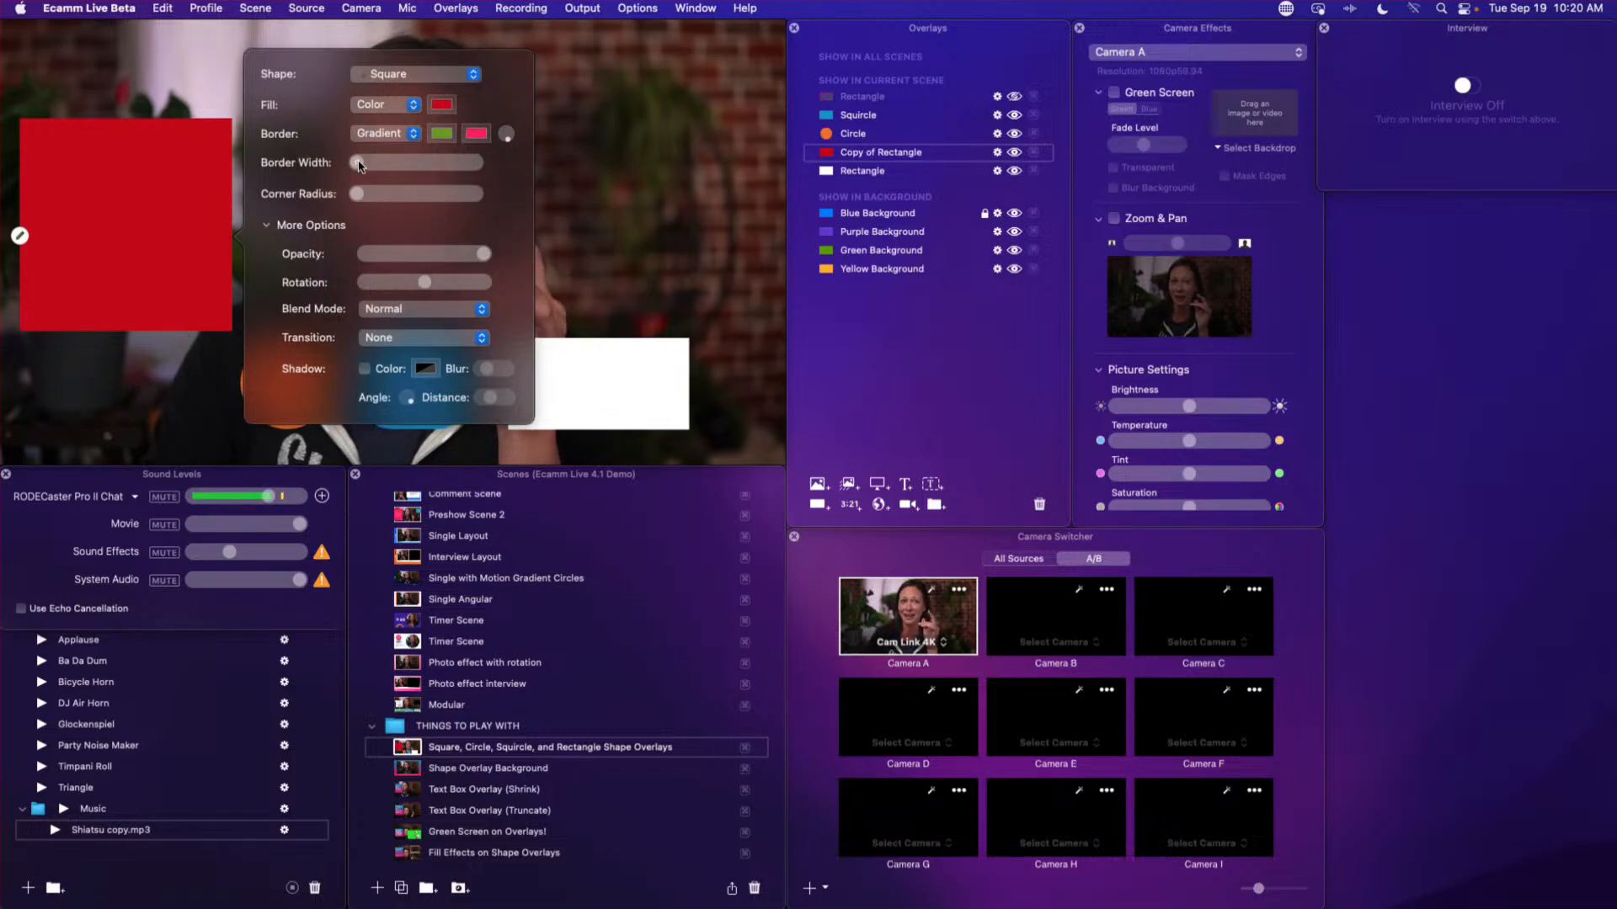
left_click_drag(360, 165, 380, 172)
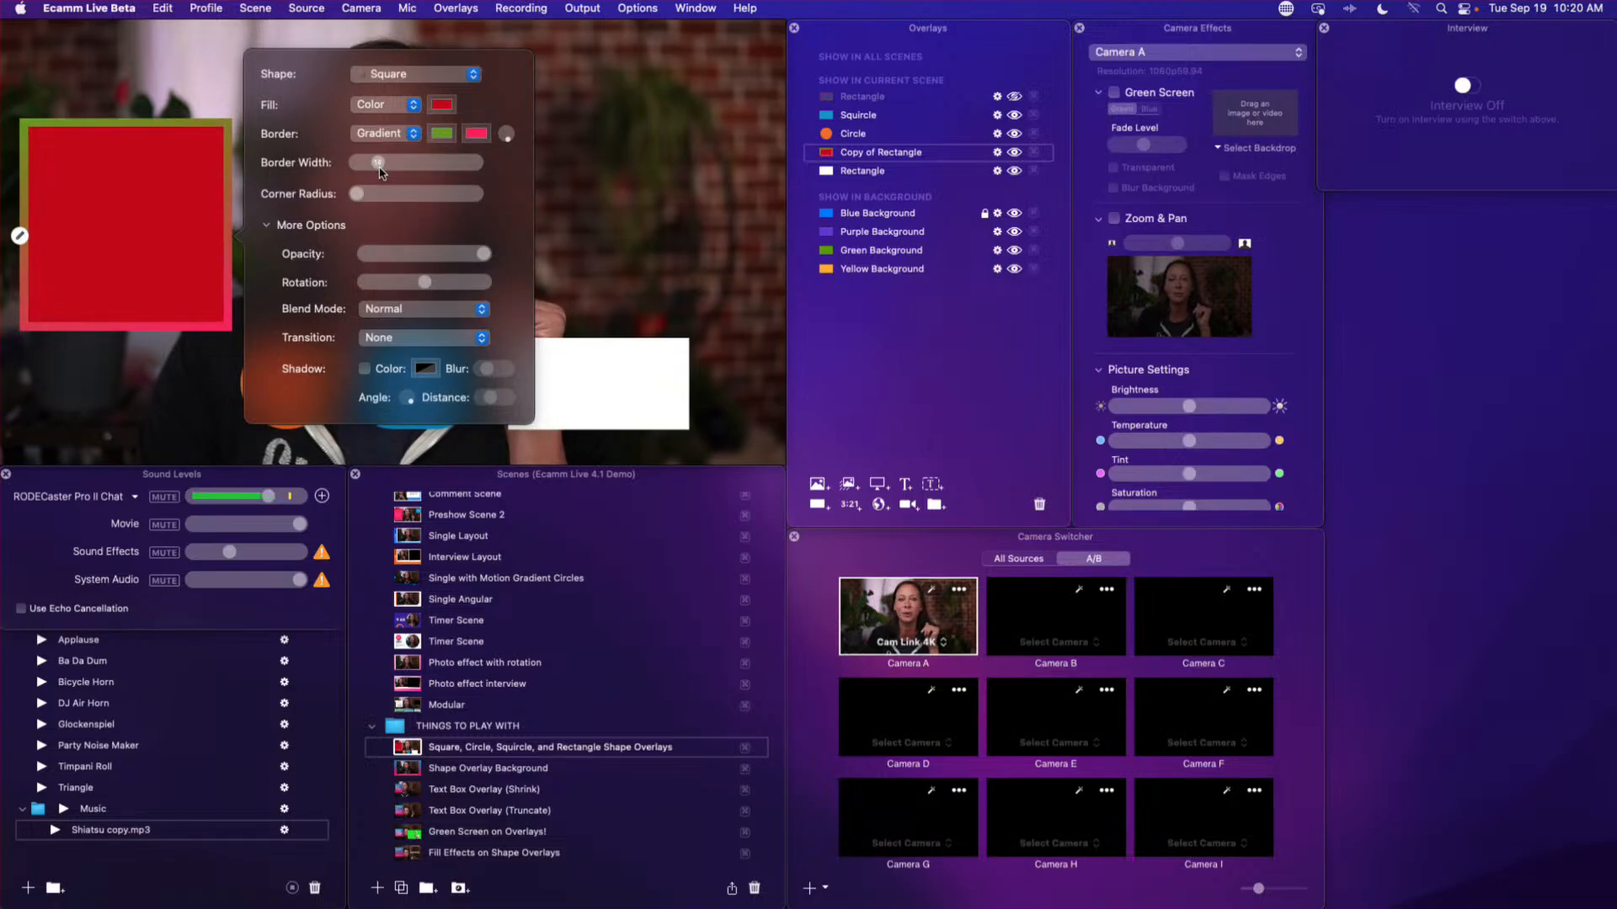
mouse_move(382, 169)
left_mouse_down()
mouse_move(483, 162)
mouse_move(374, 168)
left_mouse_up()
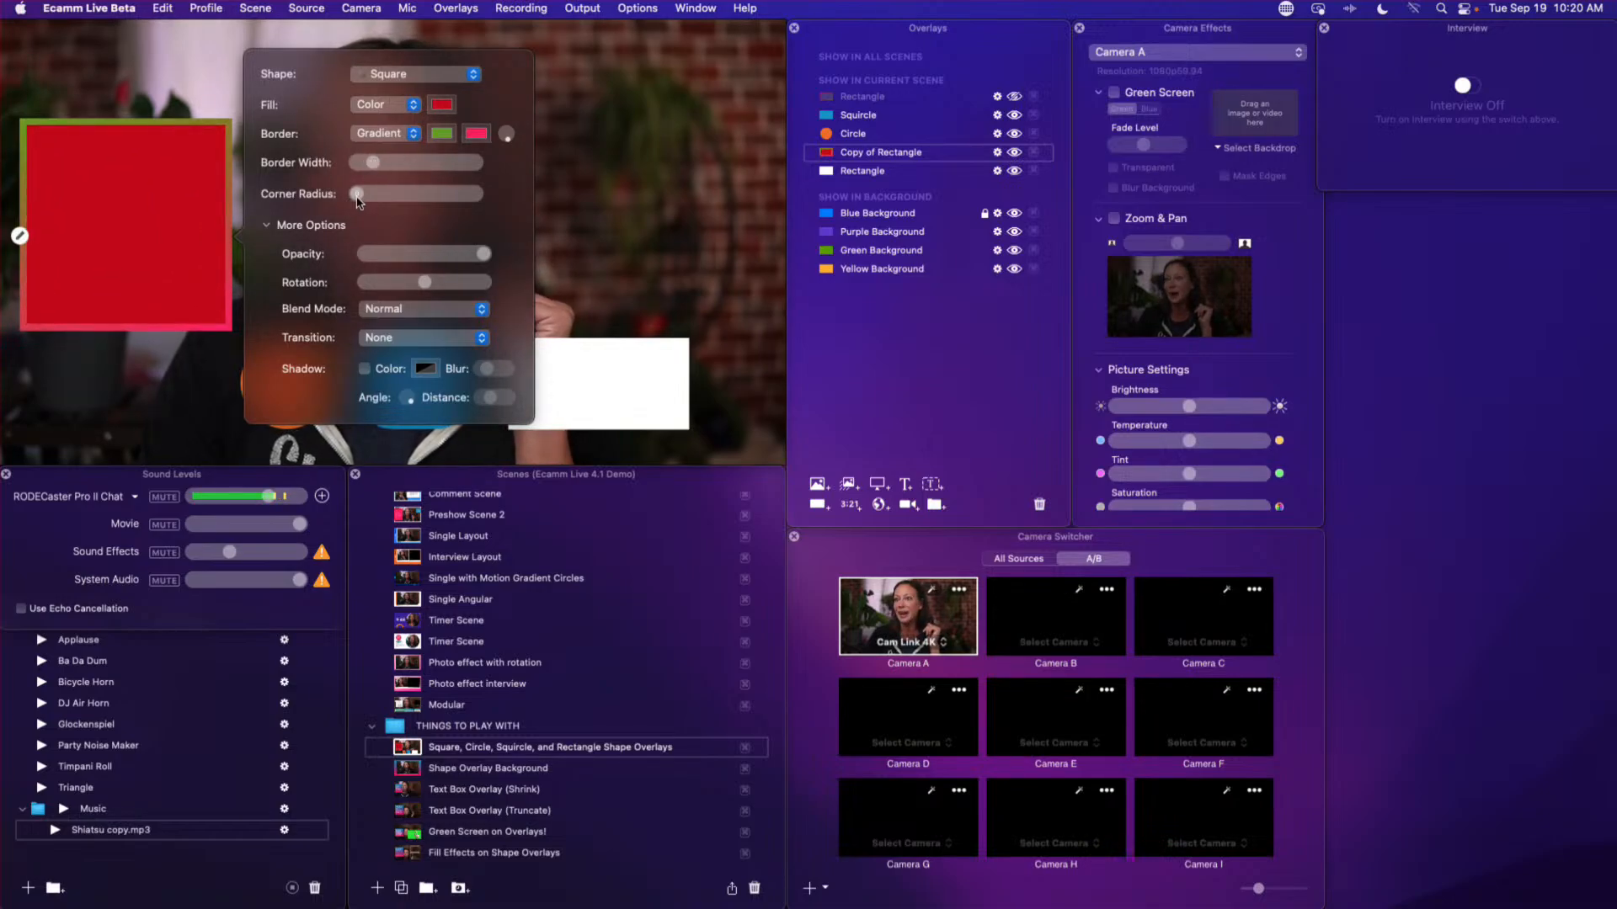
- Try rounding the red square's corners, return the corner radius to zero, and lower the square's opacity to about half
left_click_drag(358, 198, 372, 197)
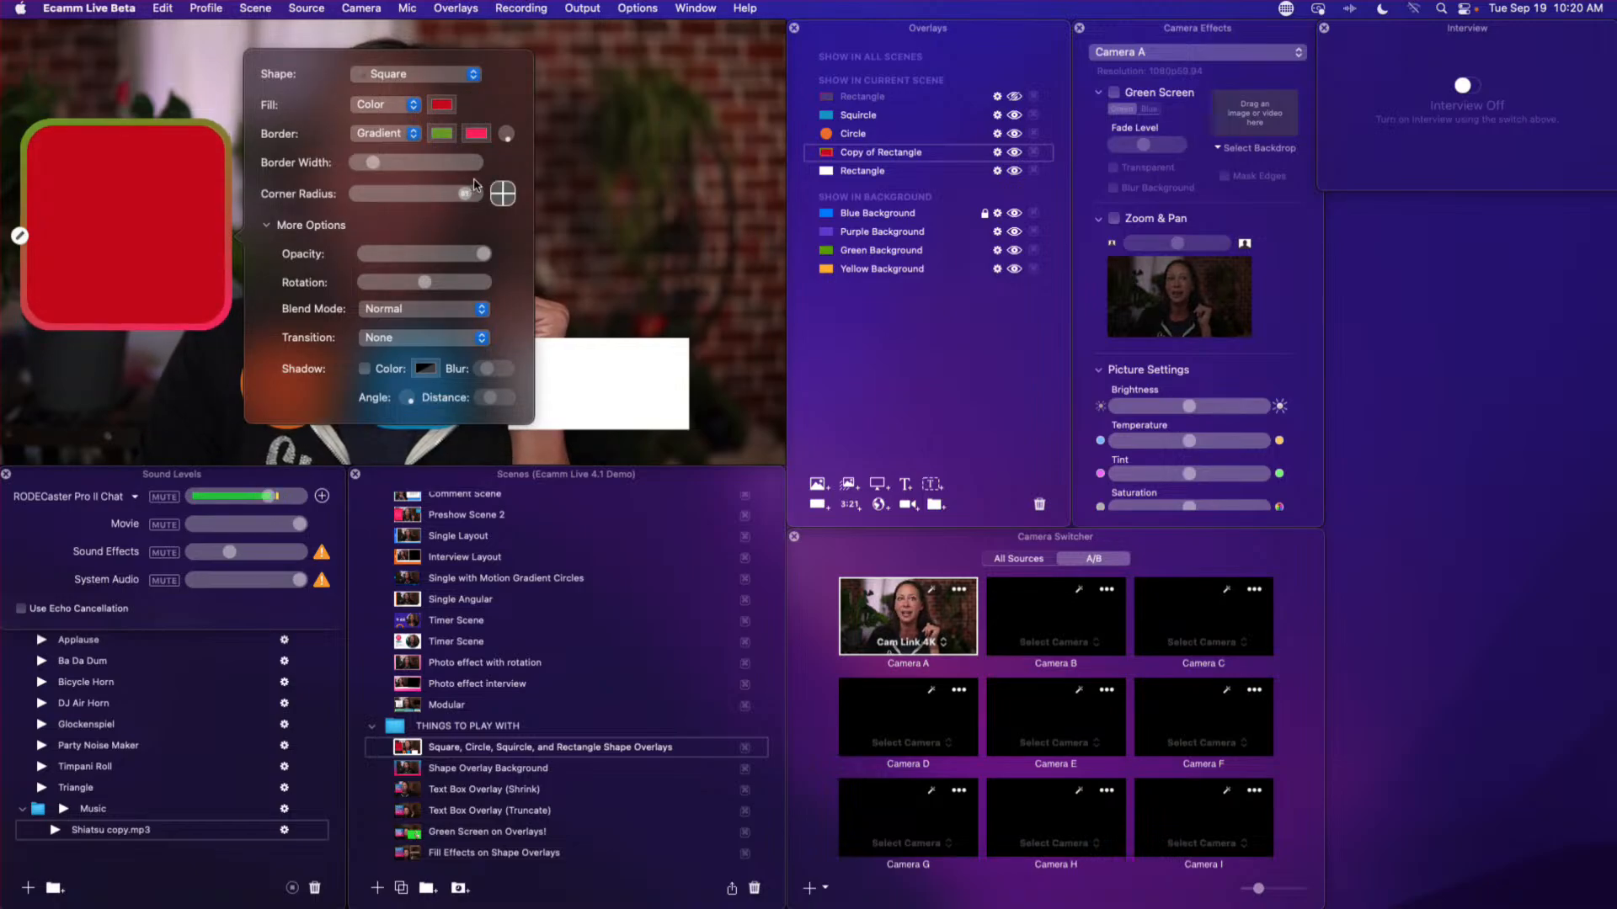
left_click_drag(474, 194, 289, 197)
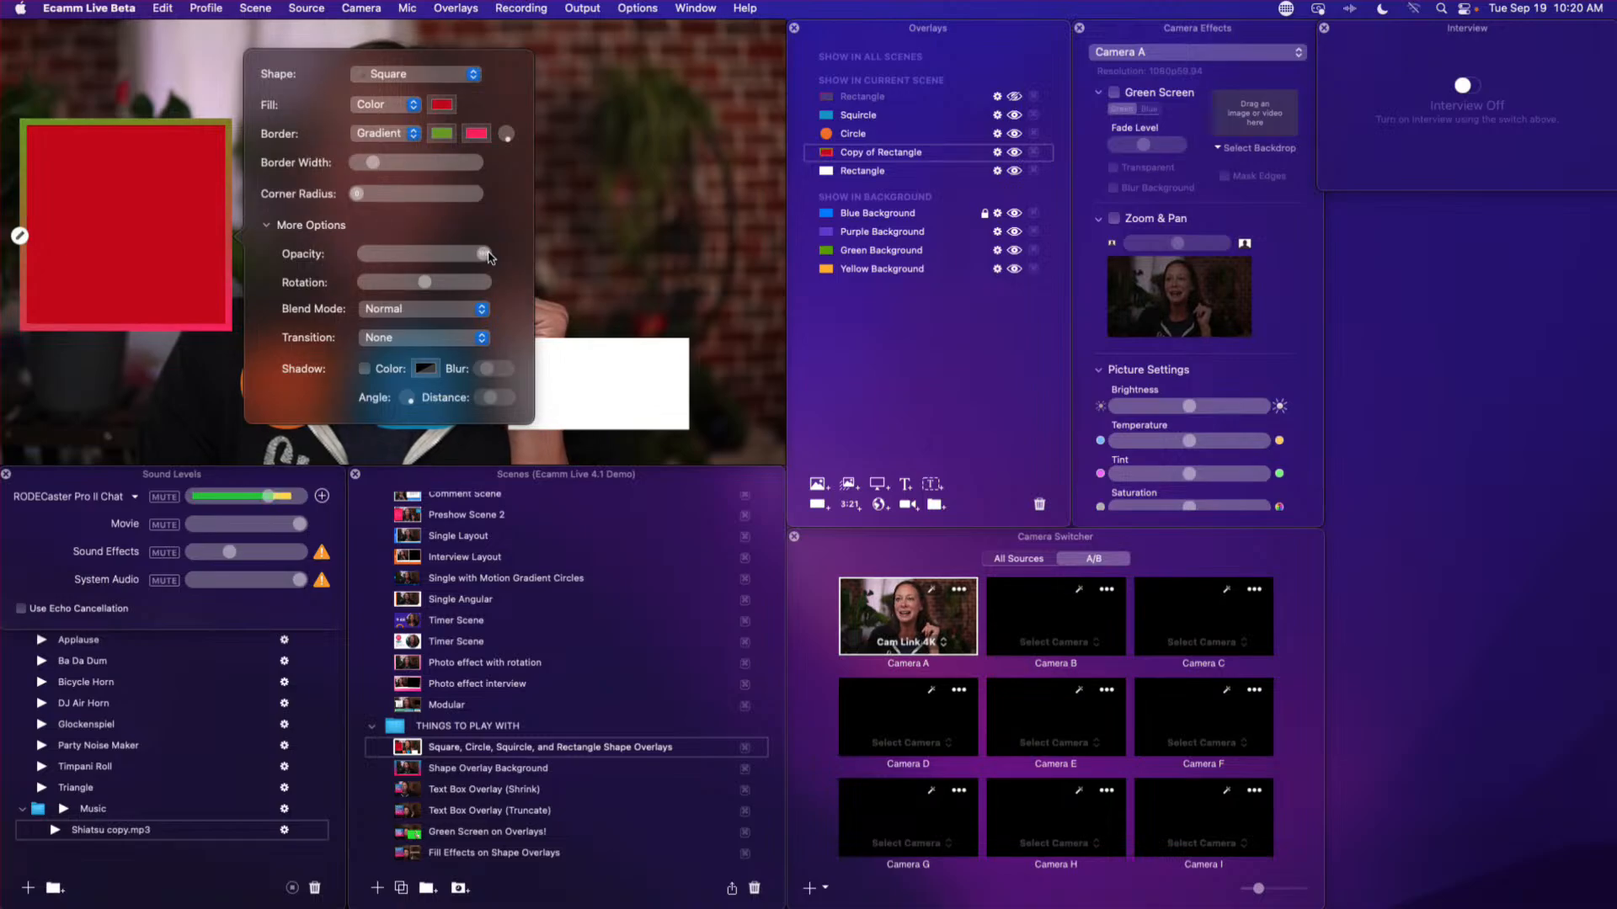
left_click_drag(488, 256, 439, 259)
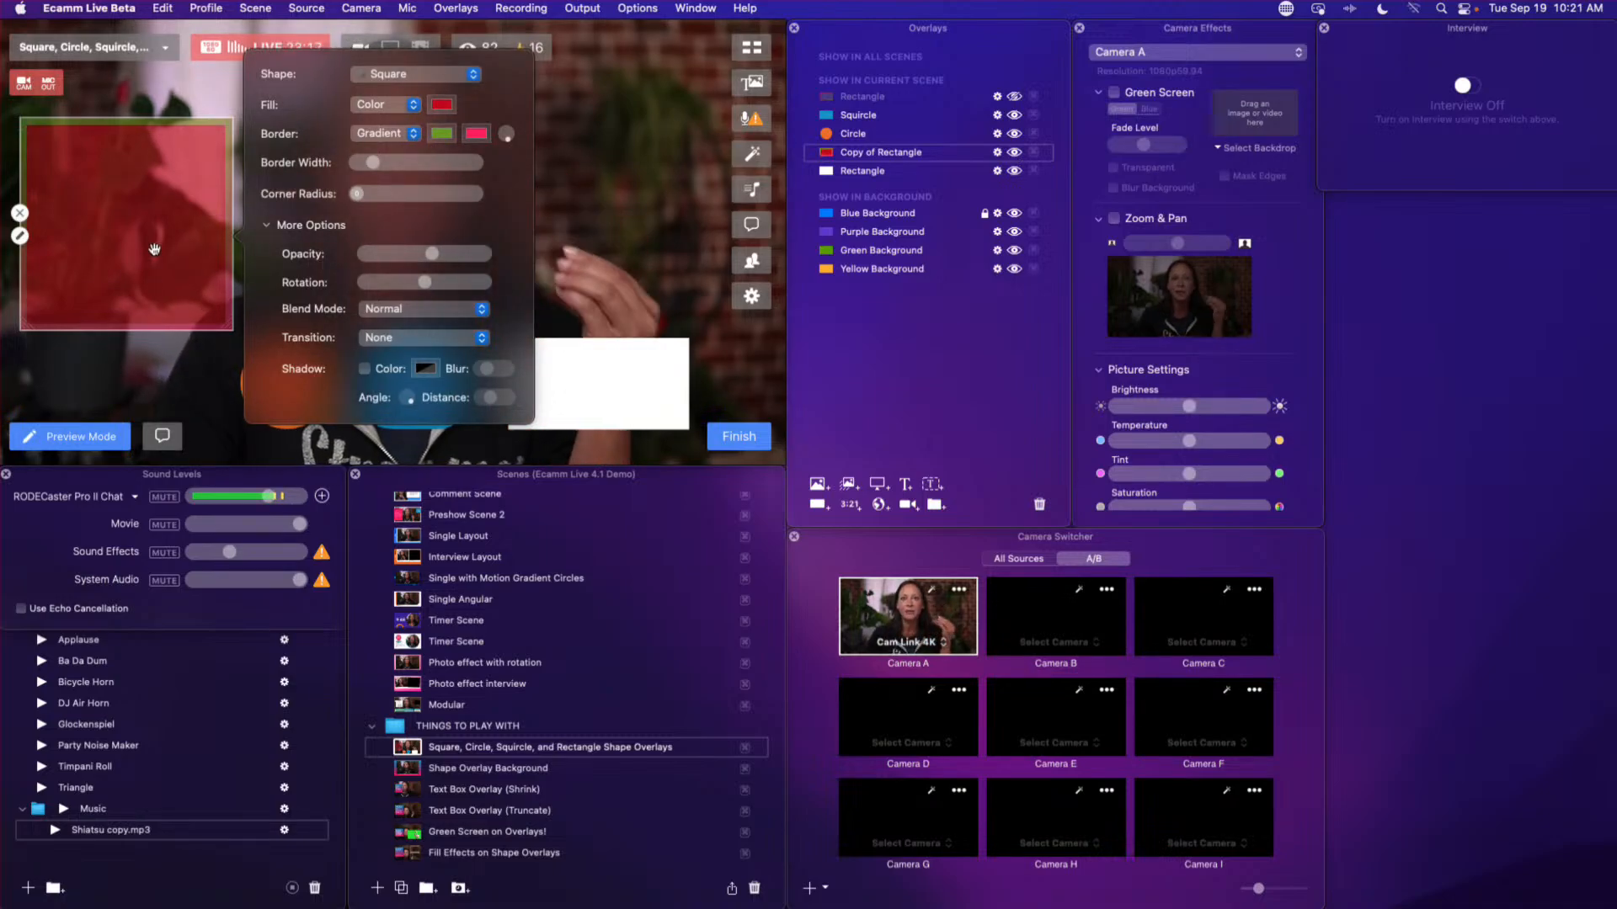
left_click(694, 291)
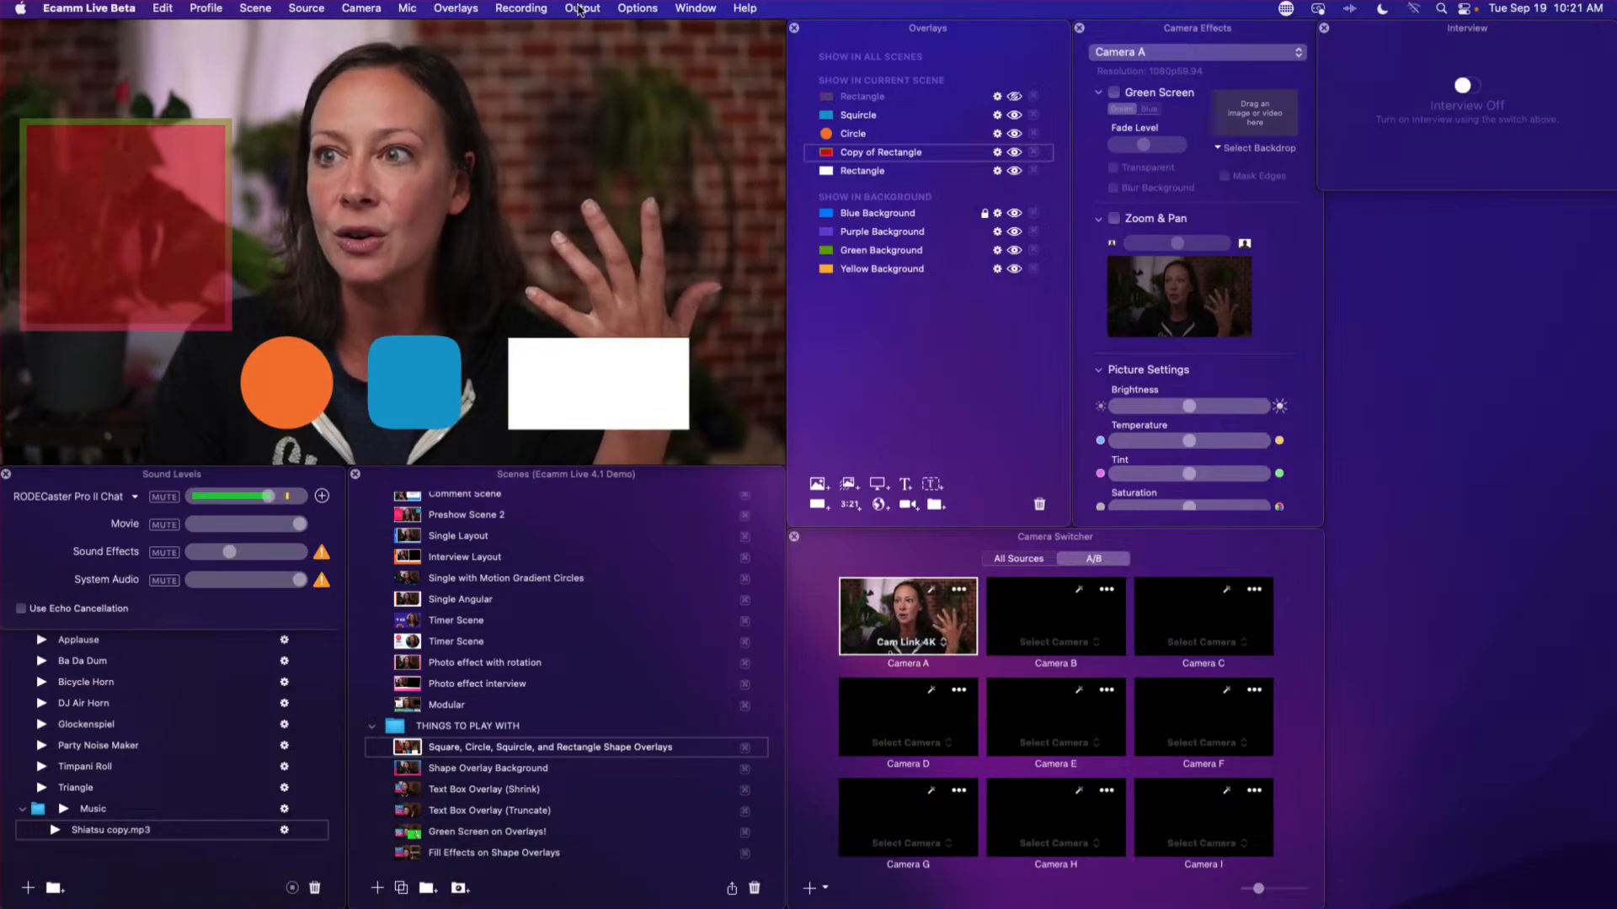
- Add a new text overlay with the Dynamic style, keeping the default wording "Text"
left_click(520, 8)
mouse_move(598, 10)
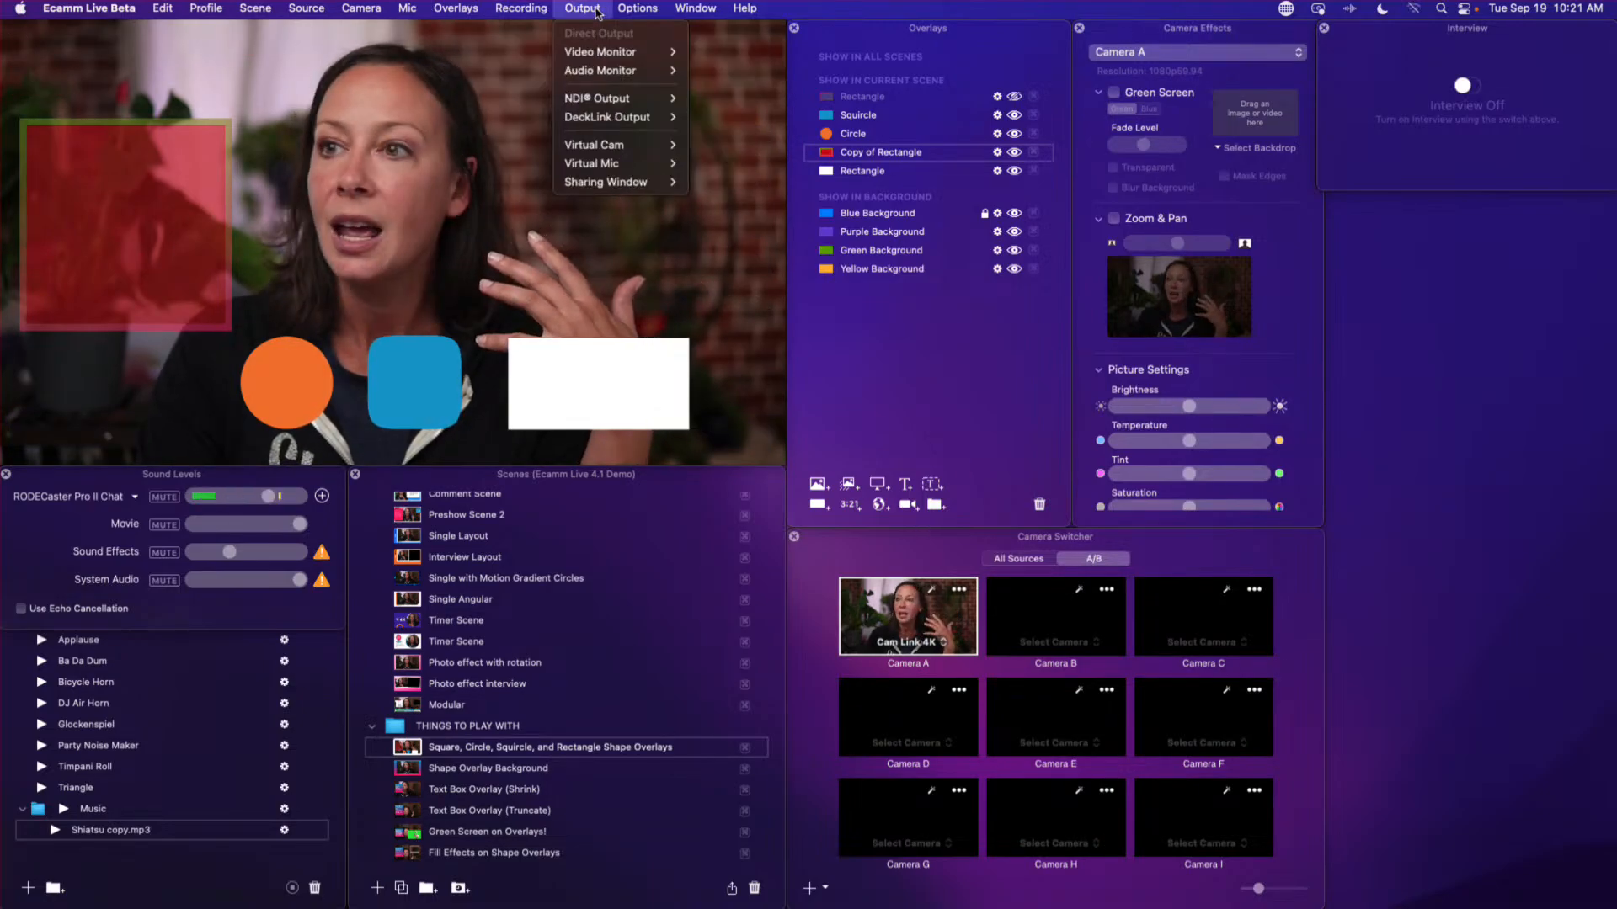
mouse_move(651, 10)
mouse_move(455, 8)
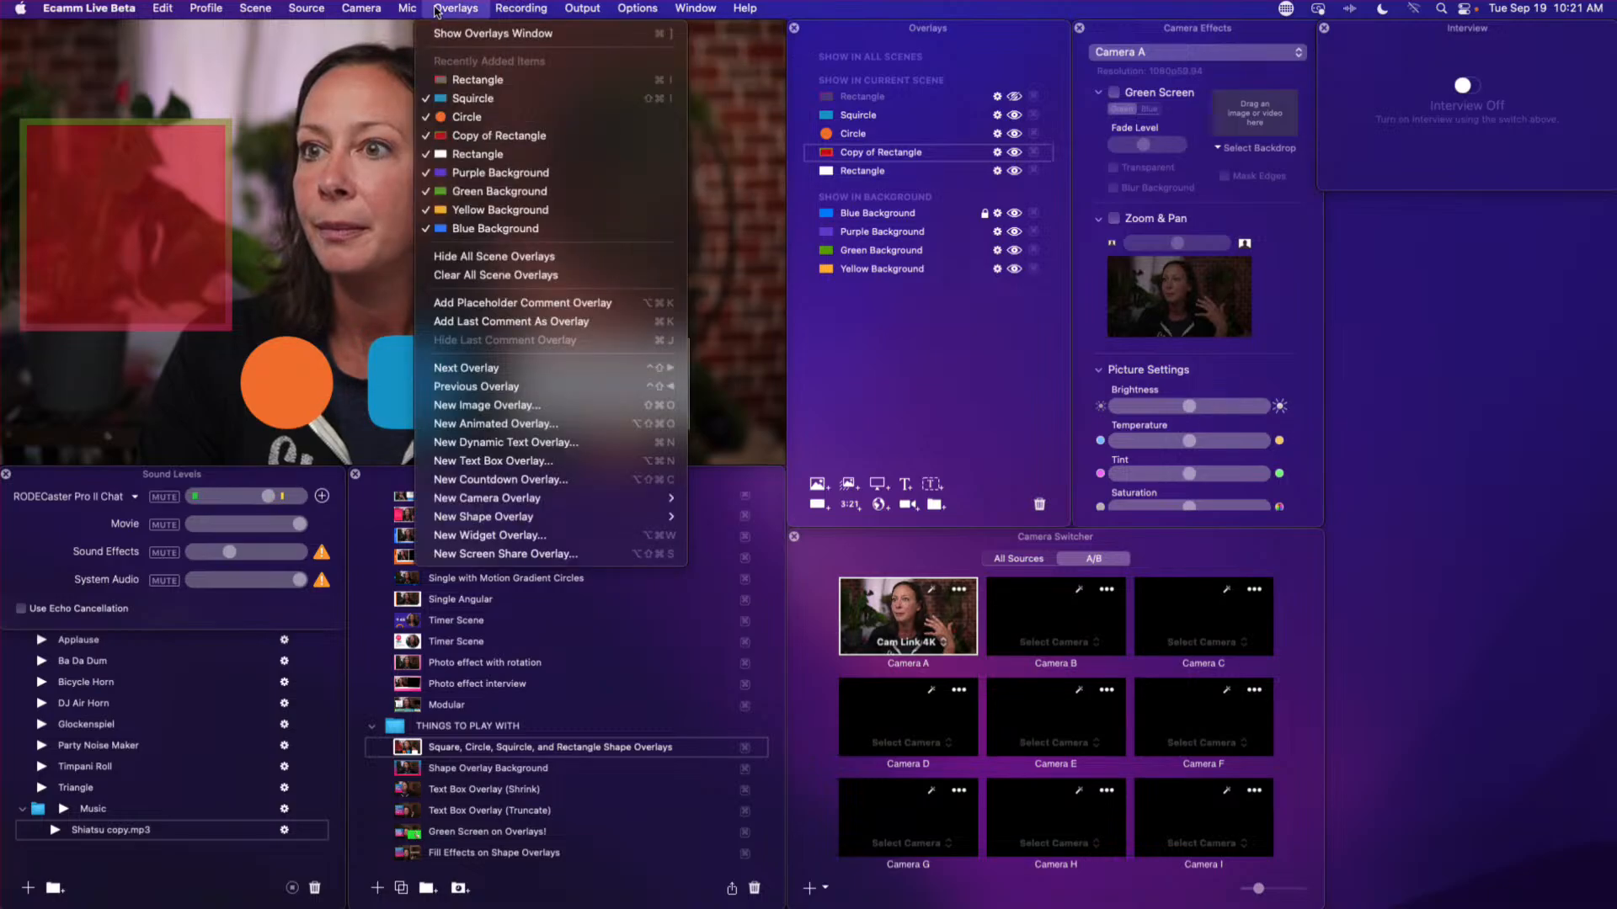
left_click(494, 463)
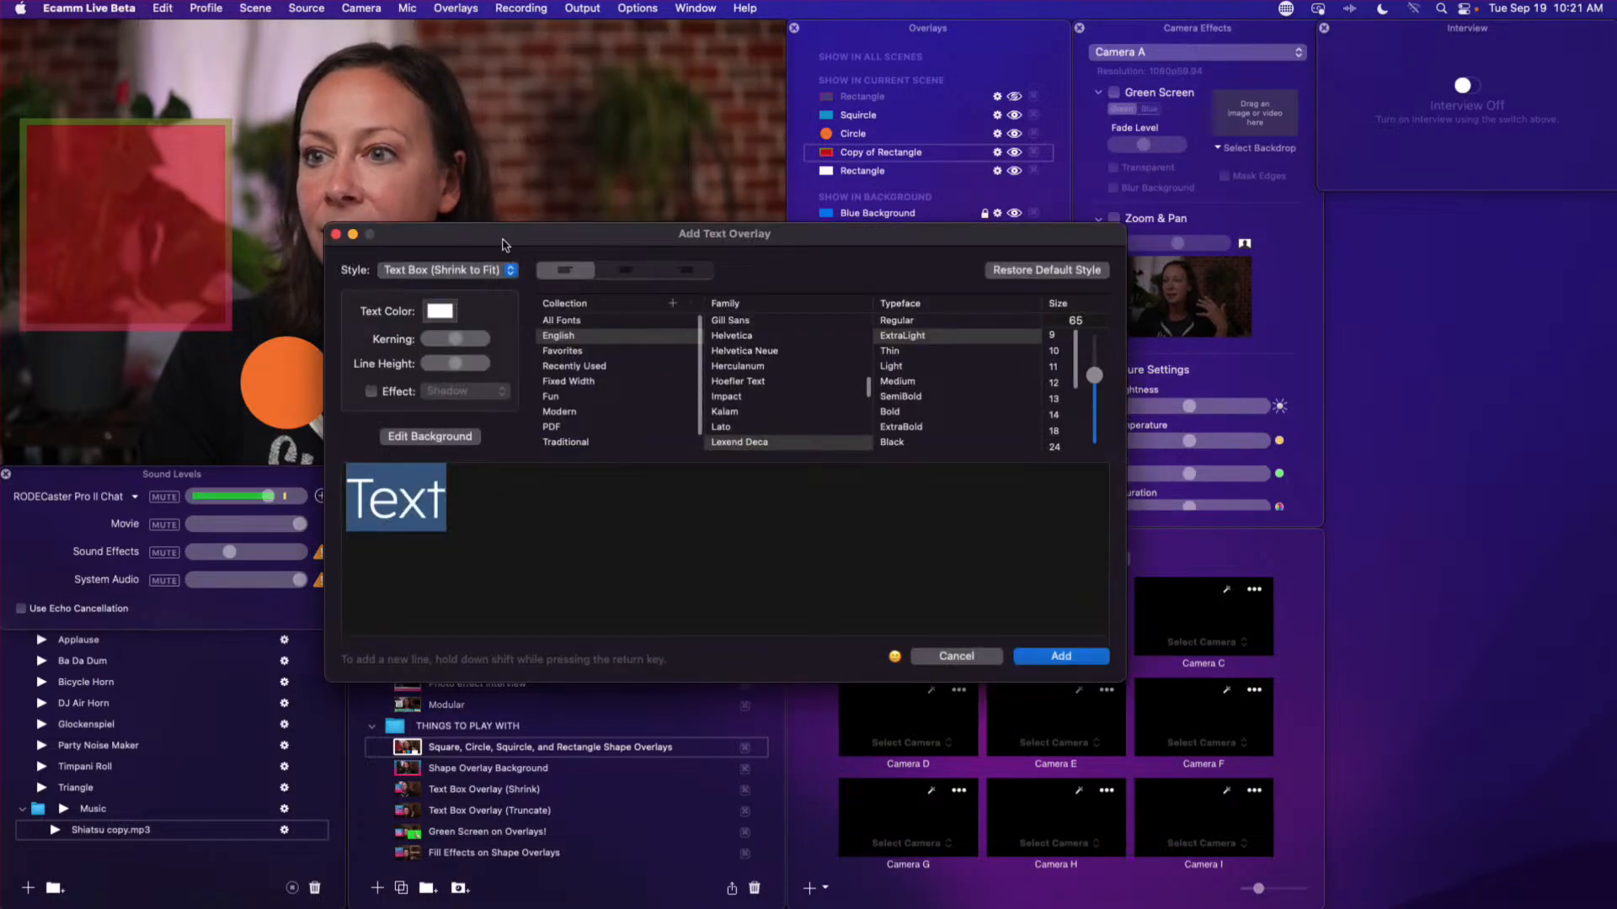
left_click_drag(504, 244, 403, 139)
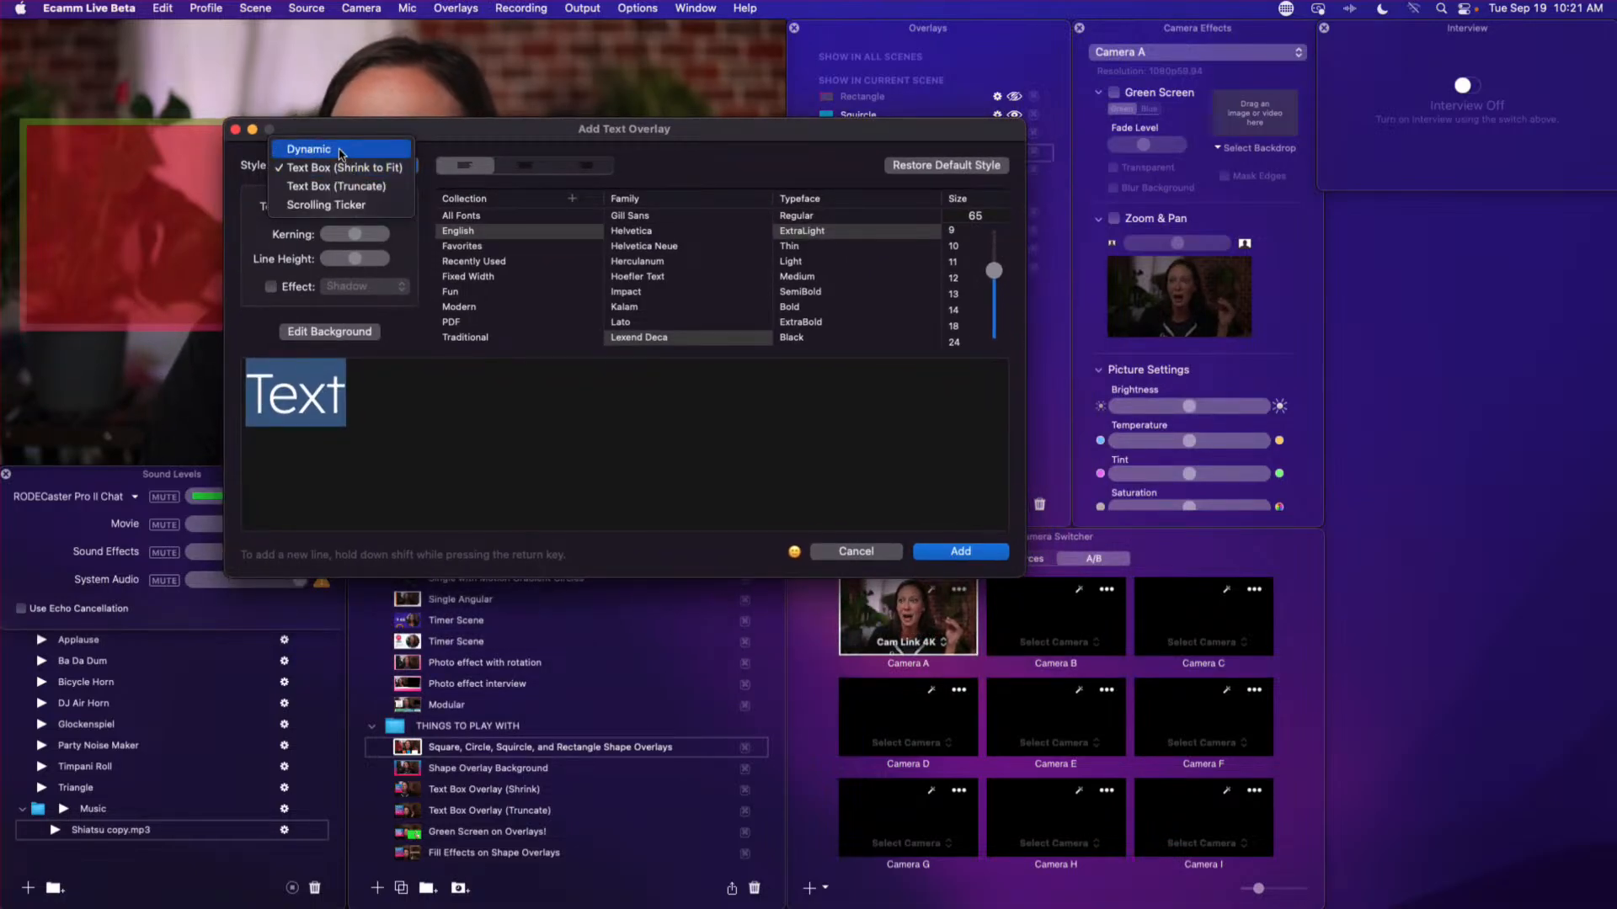
left_click(341, 151)
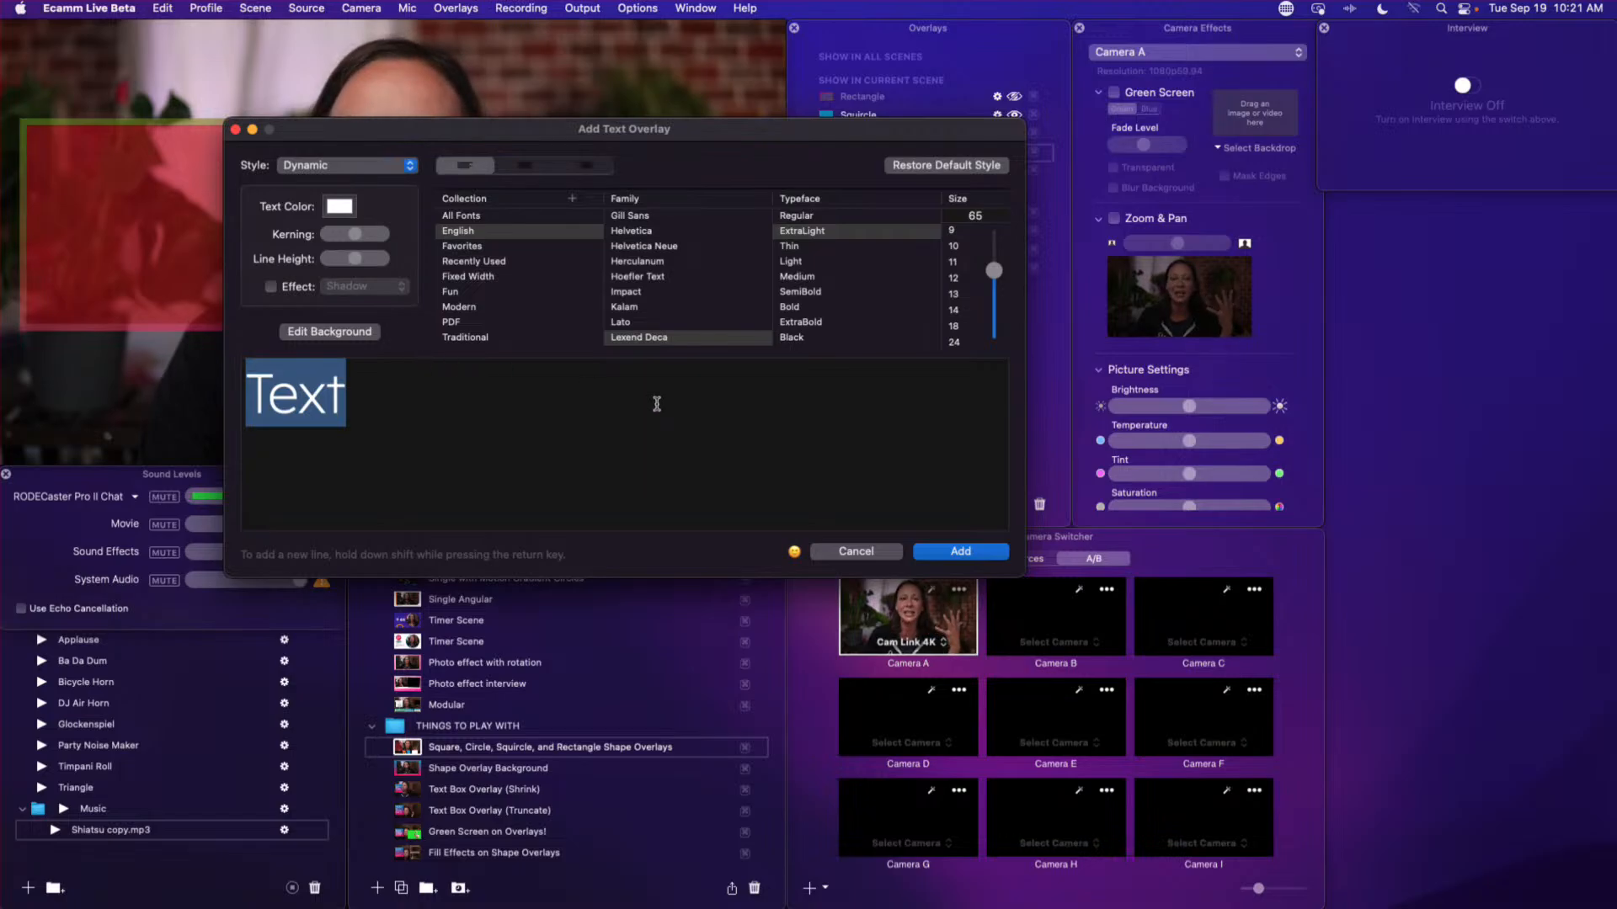
left_click(960, 551)
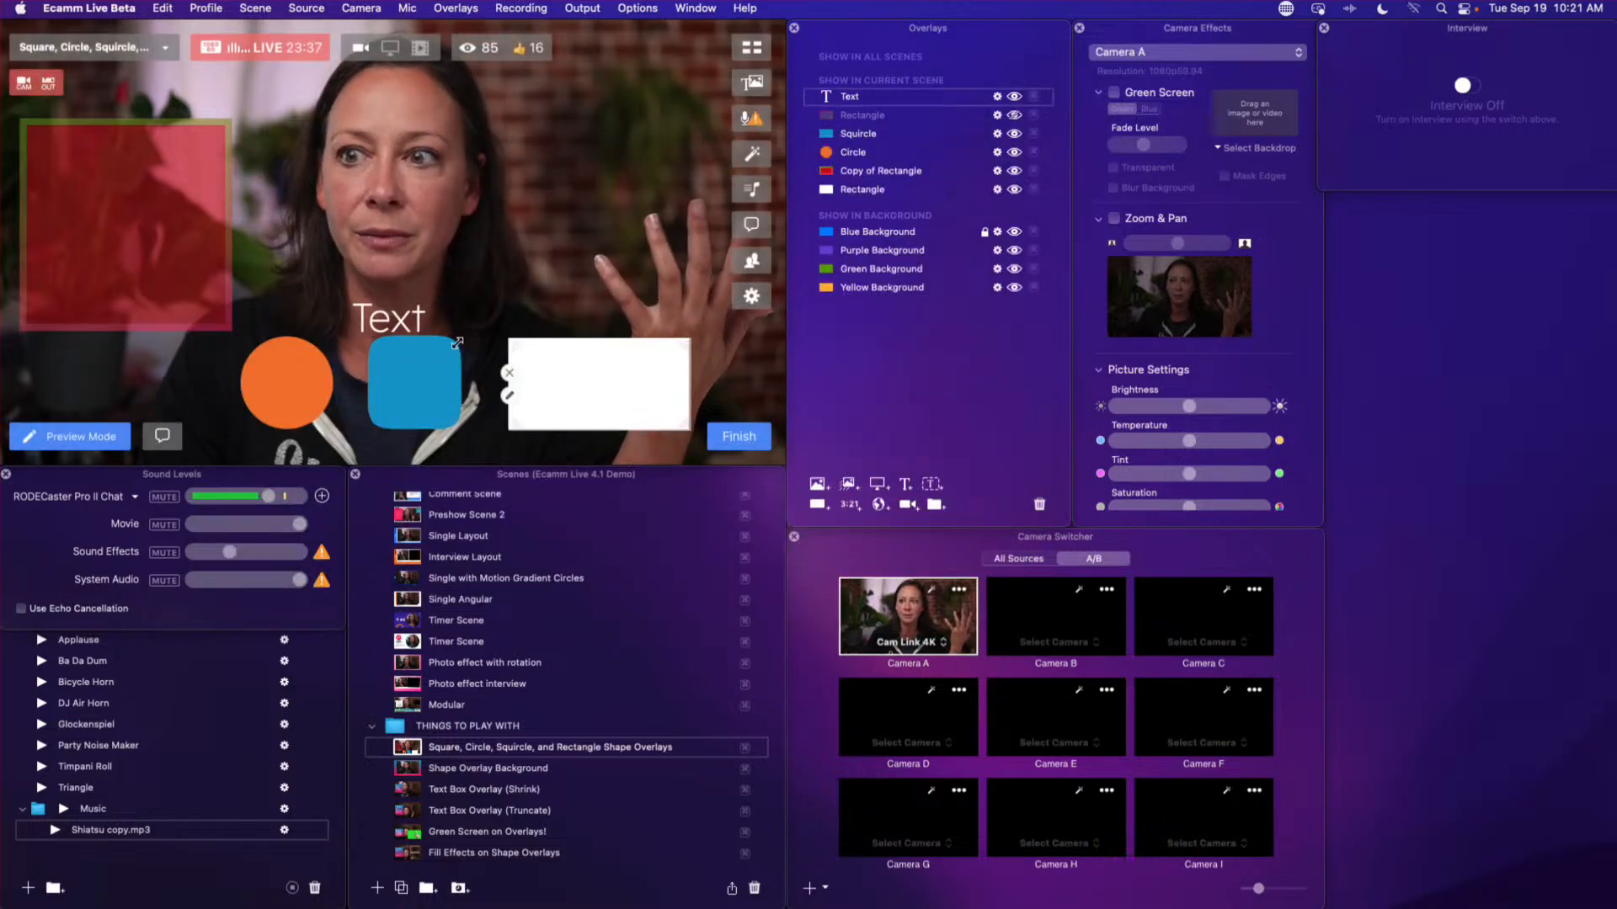
- Resize the text overlay and place it inside the red square
left_click_drag(391, 316, 381, 236)
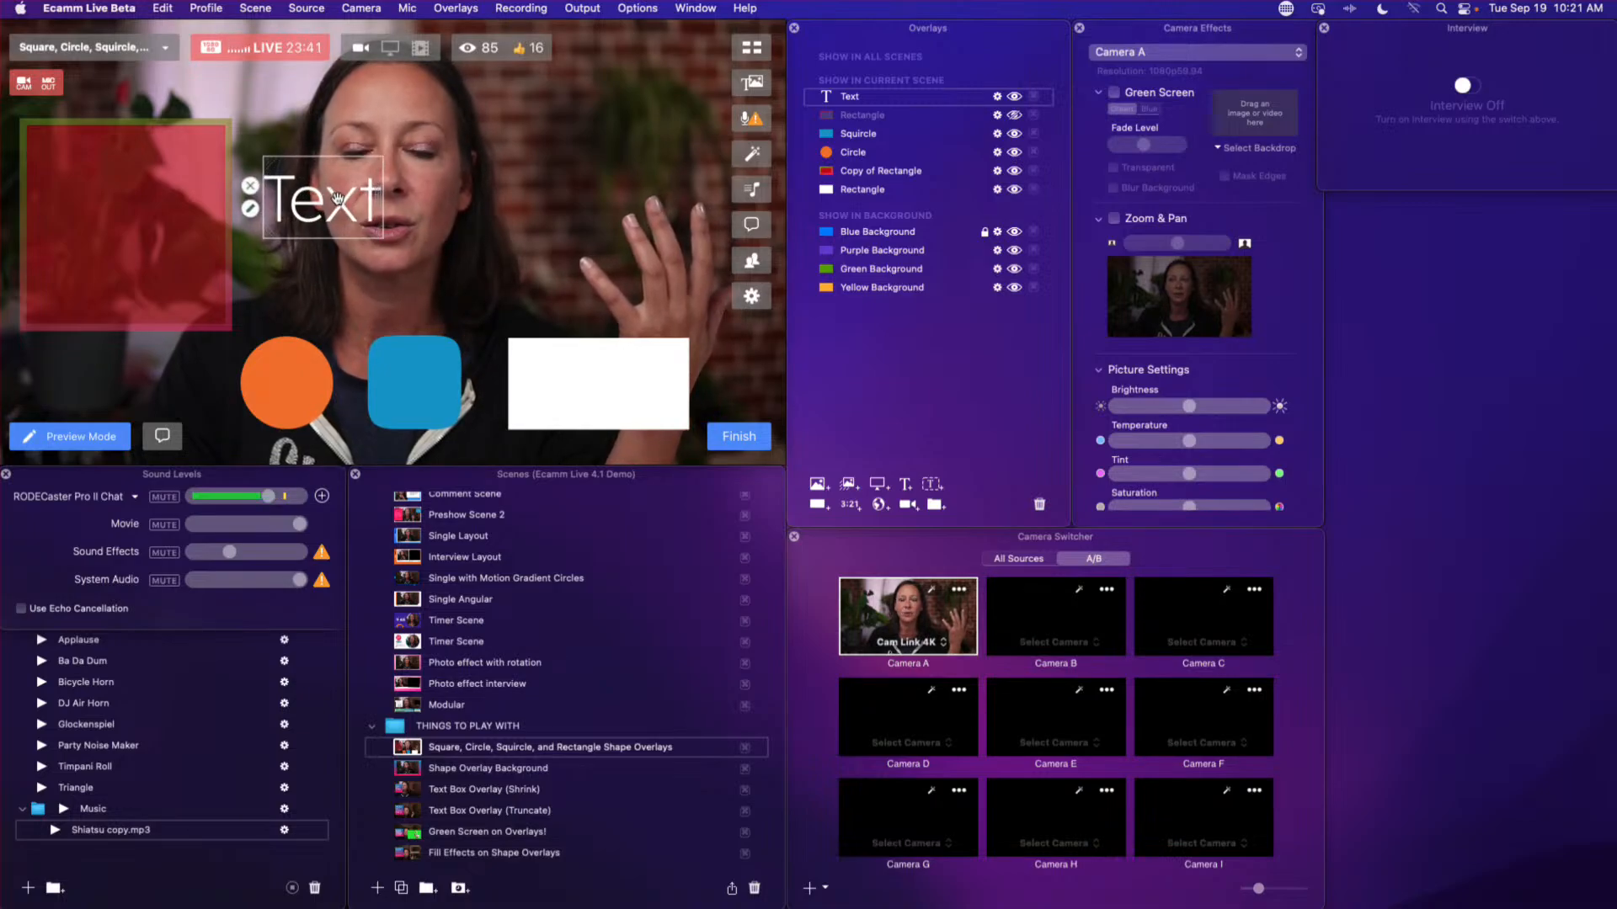
scroll(341, 207, "down", 5)
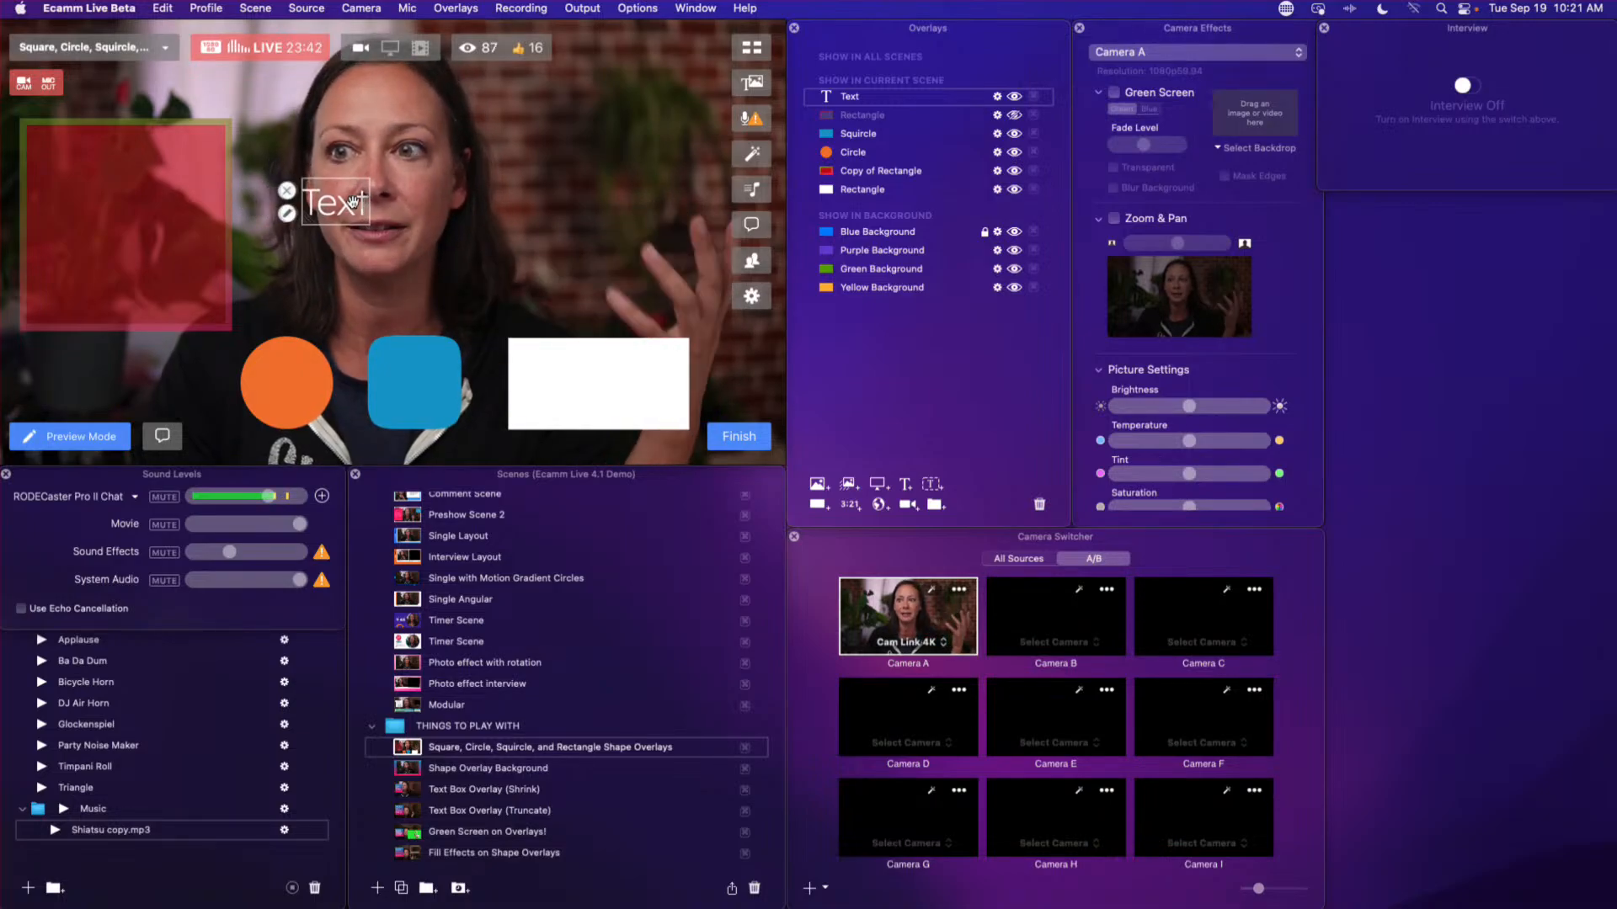
left_click_drag(352, 200, 101, 222)
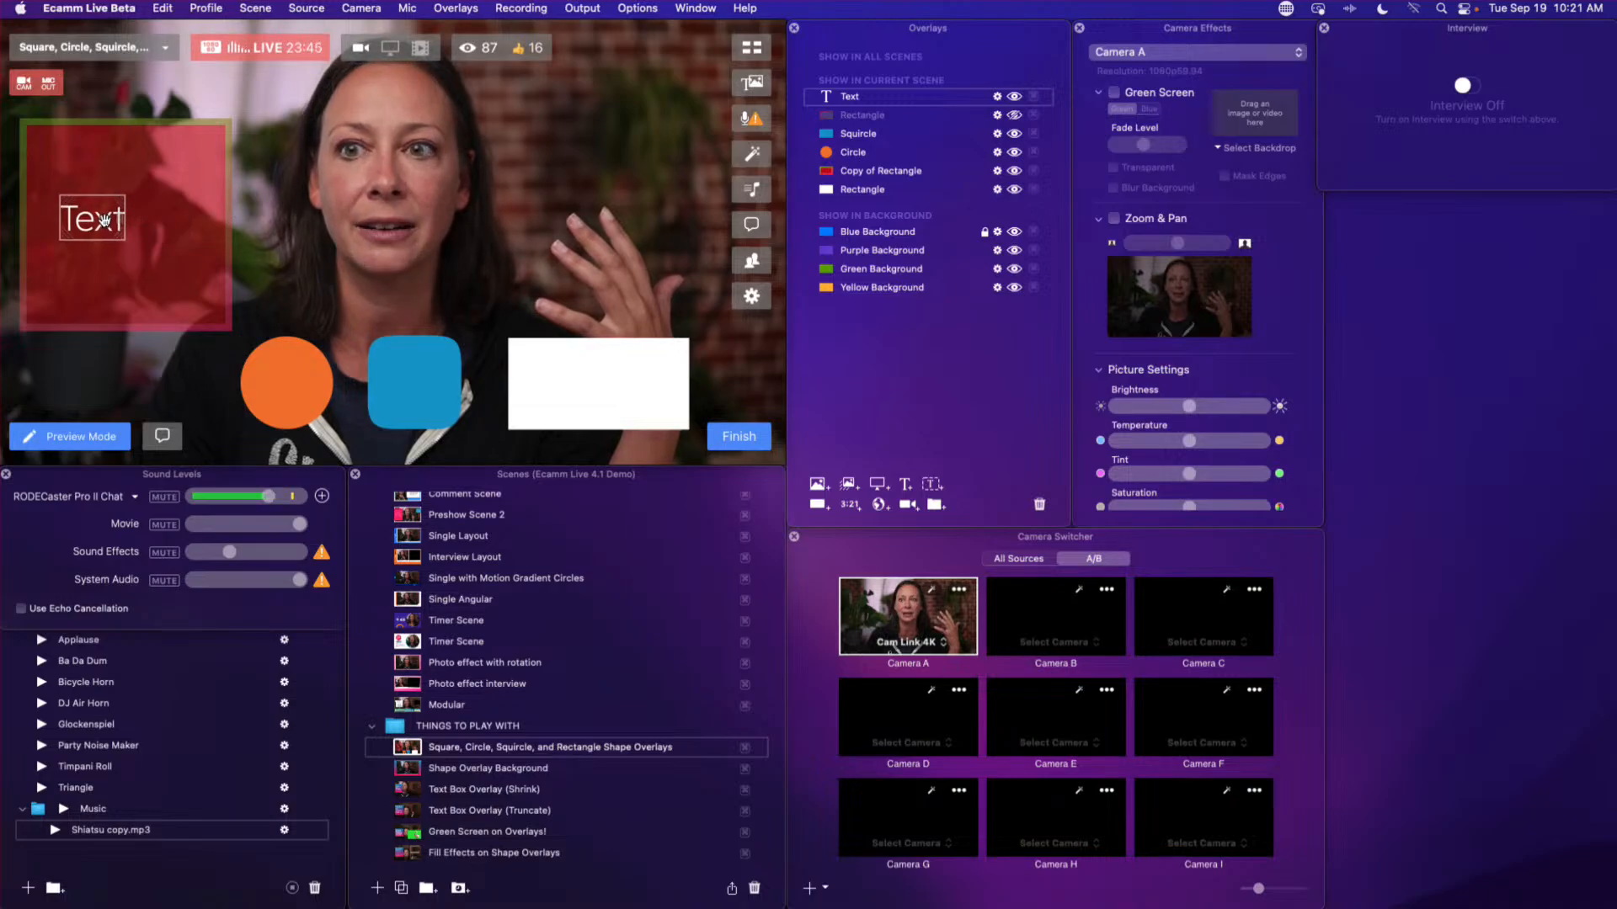
- Change the text overlay's style to Text Box (Shrink to Fit) and save it
left_click(45, 229)
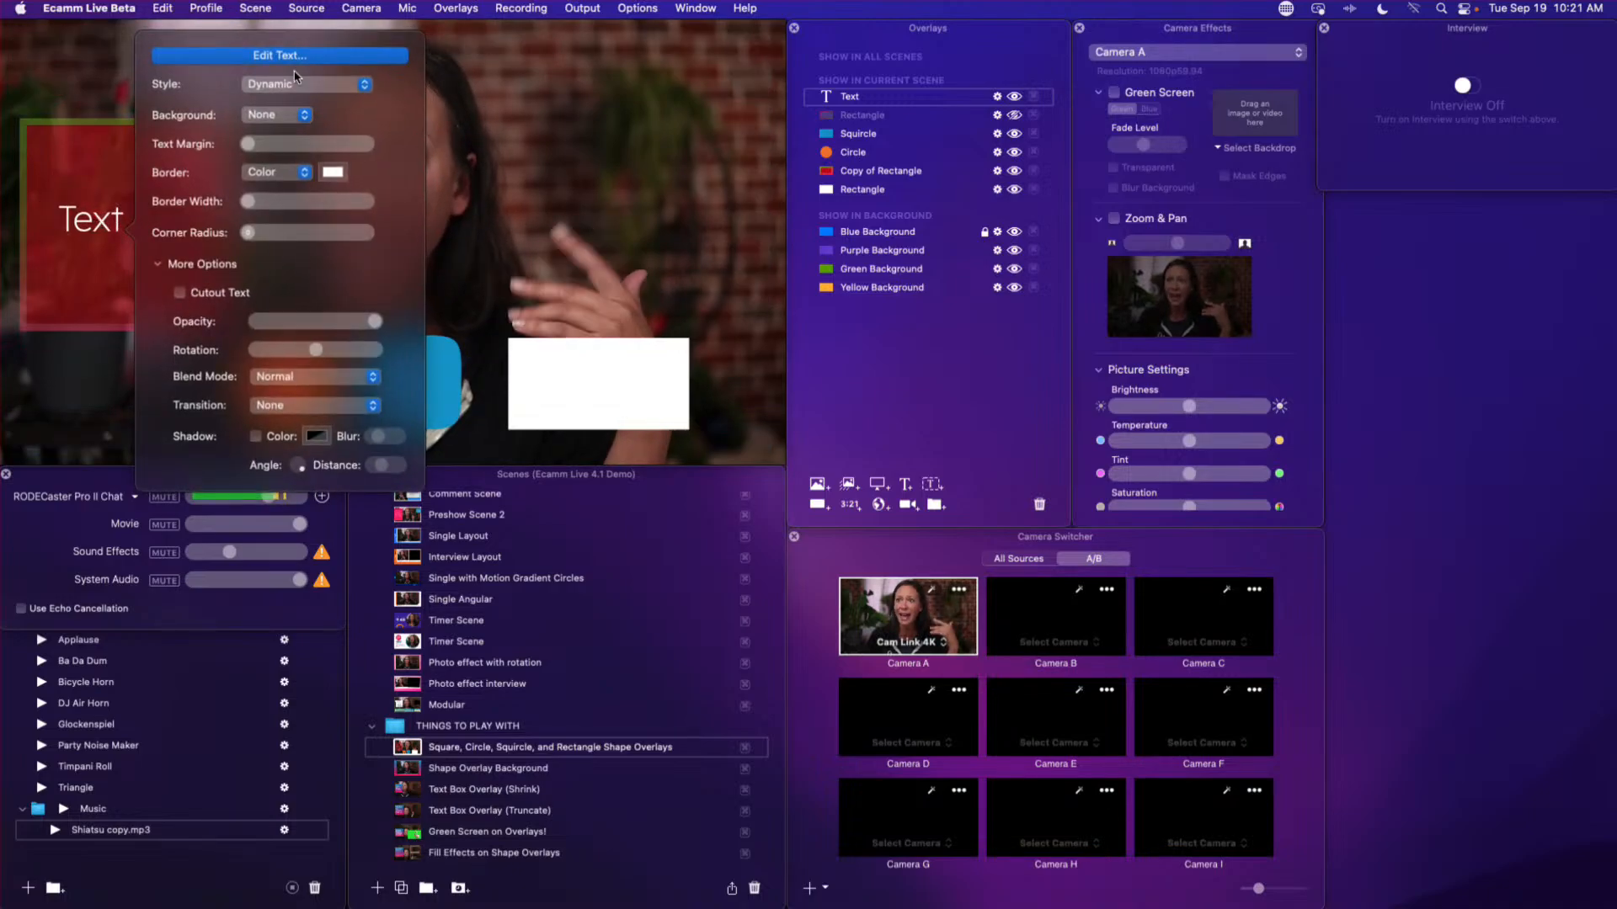
left_click(296, 47)
left_click(327, 167)
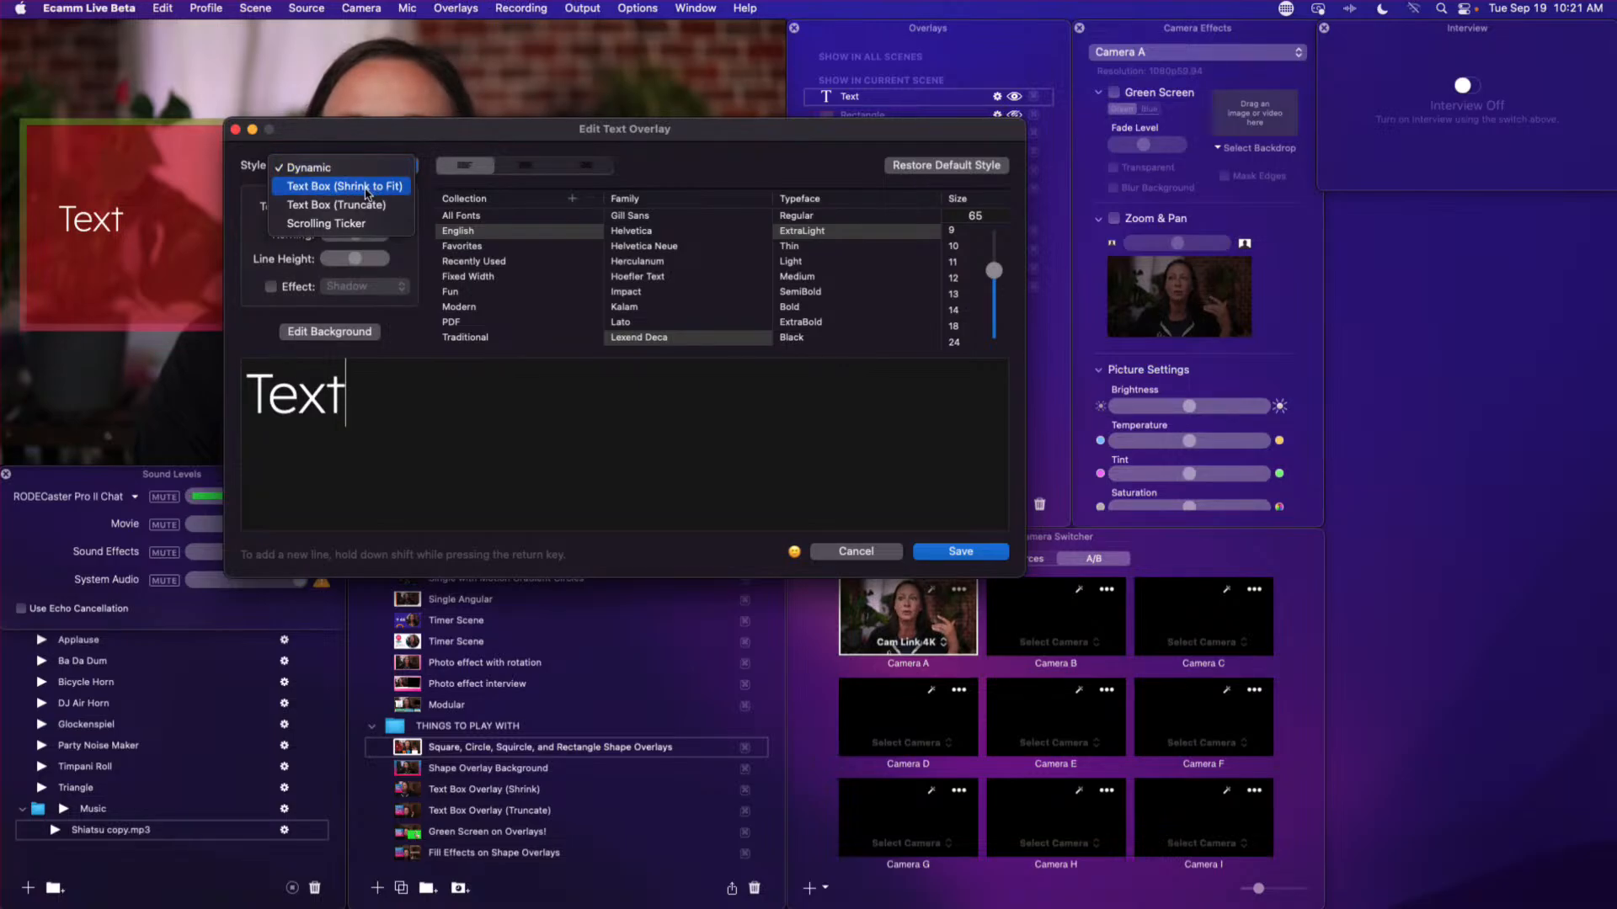
left_click(367, 189)
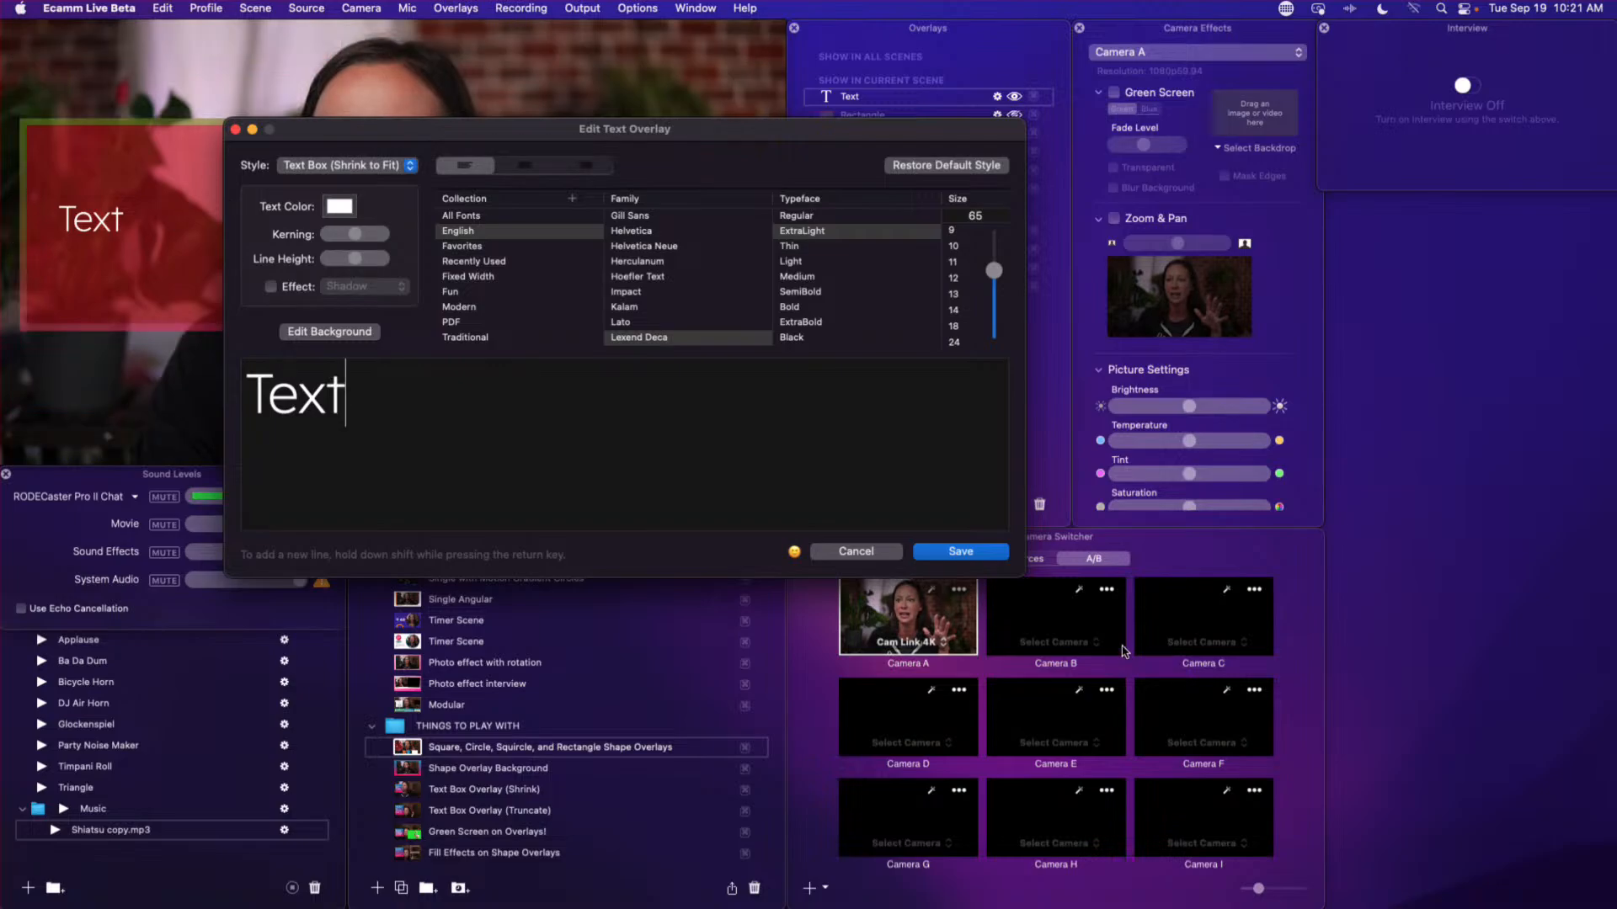
left_click(957, 553)
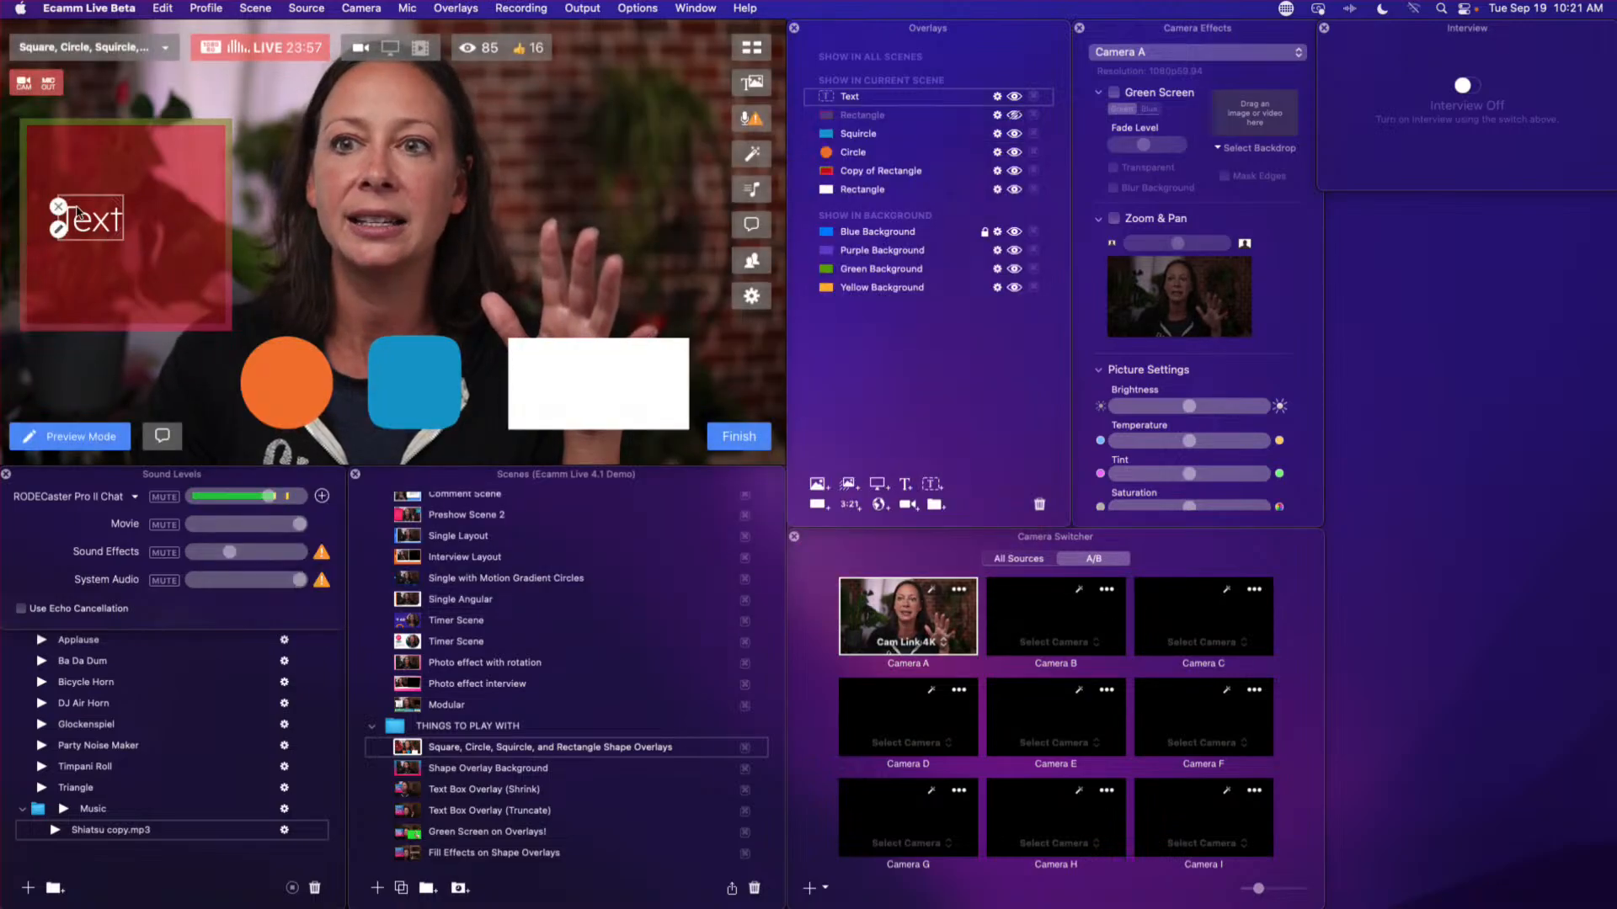
- Scale the text box to about half the red square's width and center it on the square
scroll(125, 239, "up", 5)
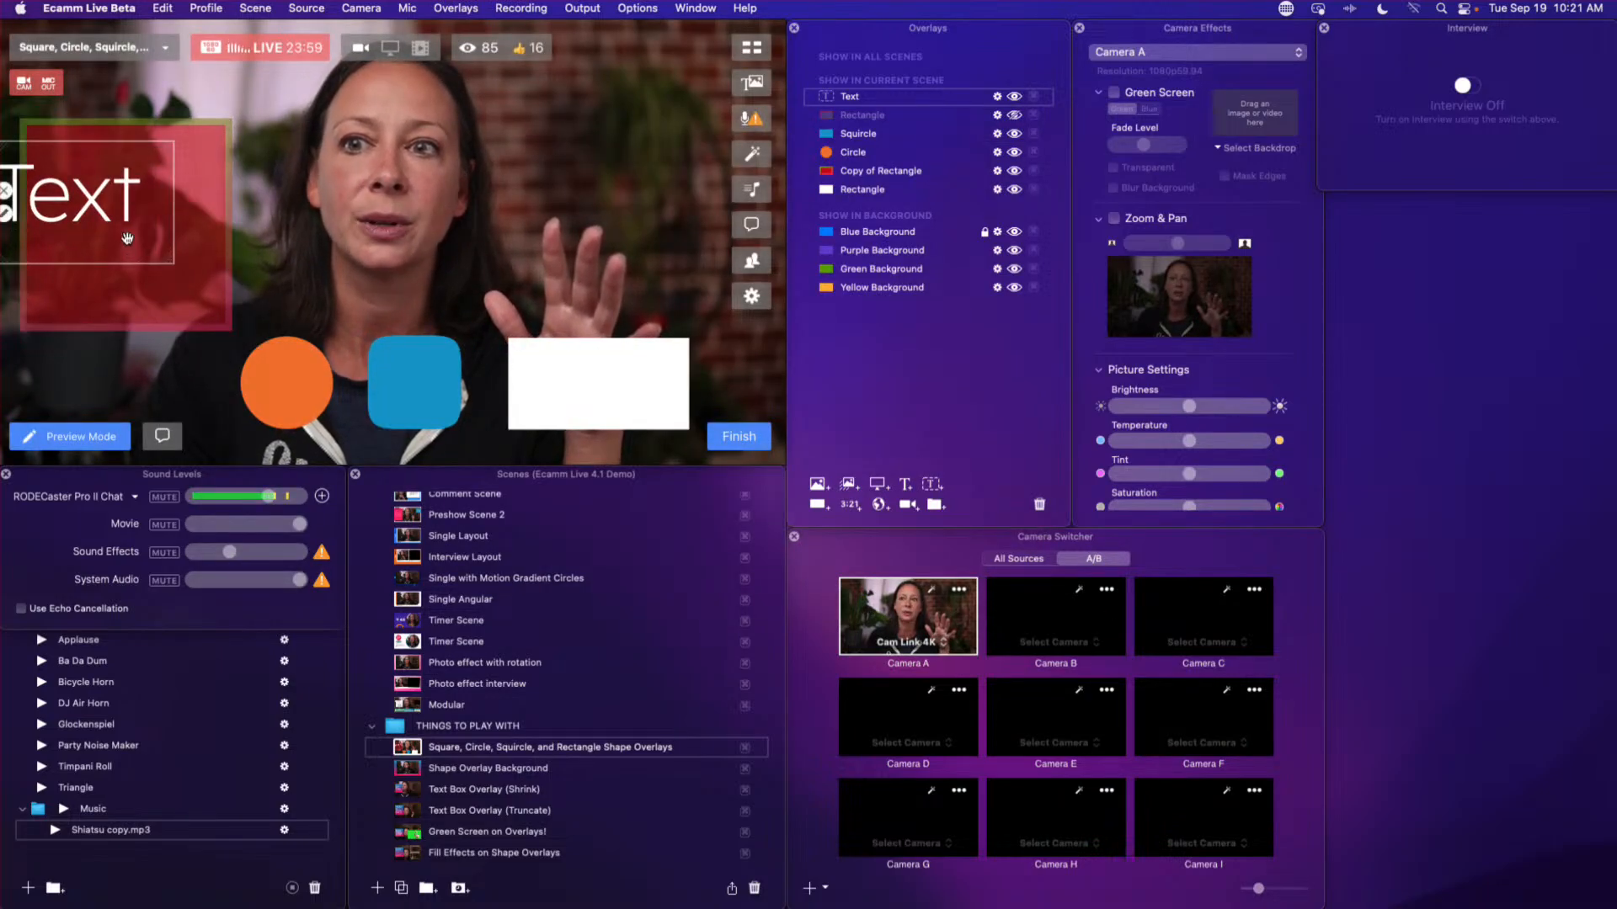
scroll(147, 240, "up", 4)
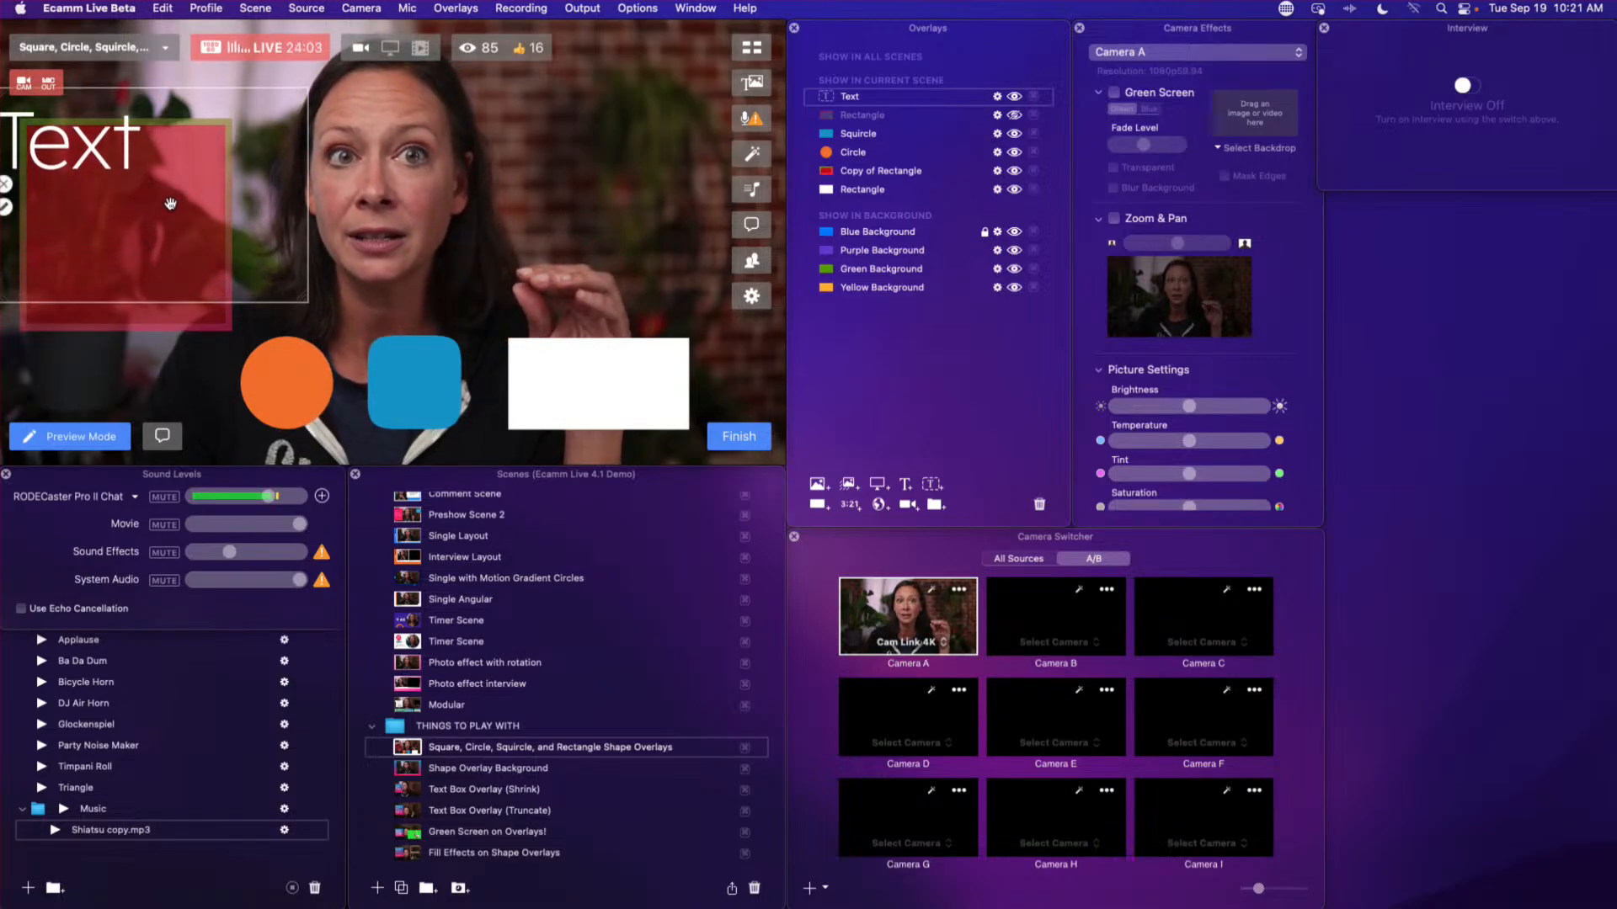
scroll(160, 211, "down", 6)
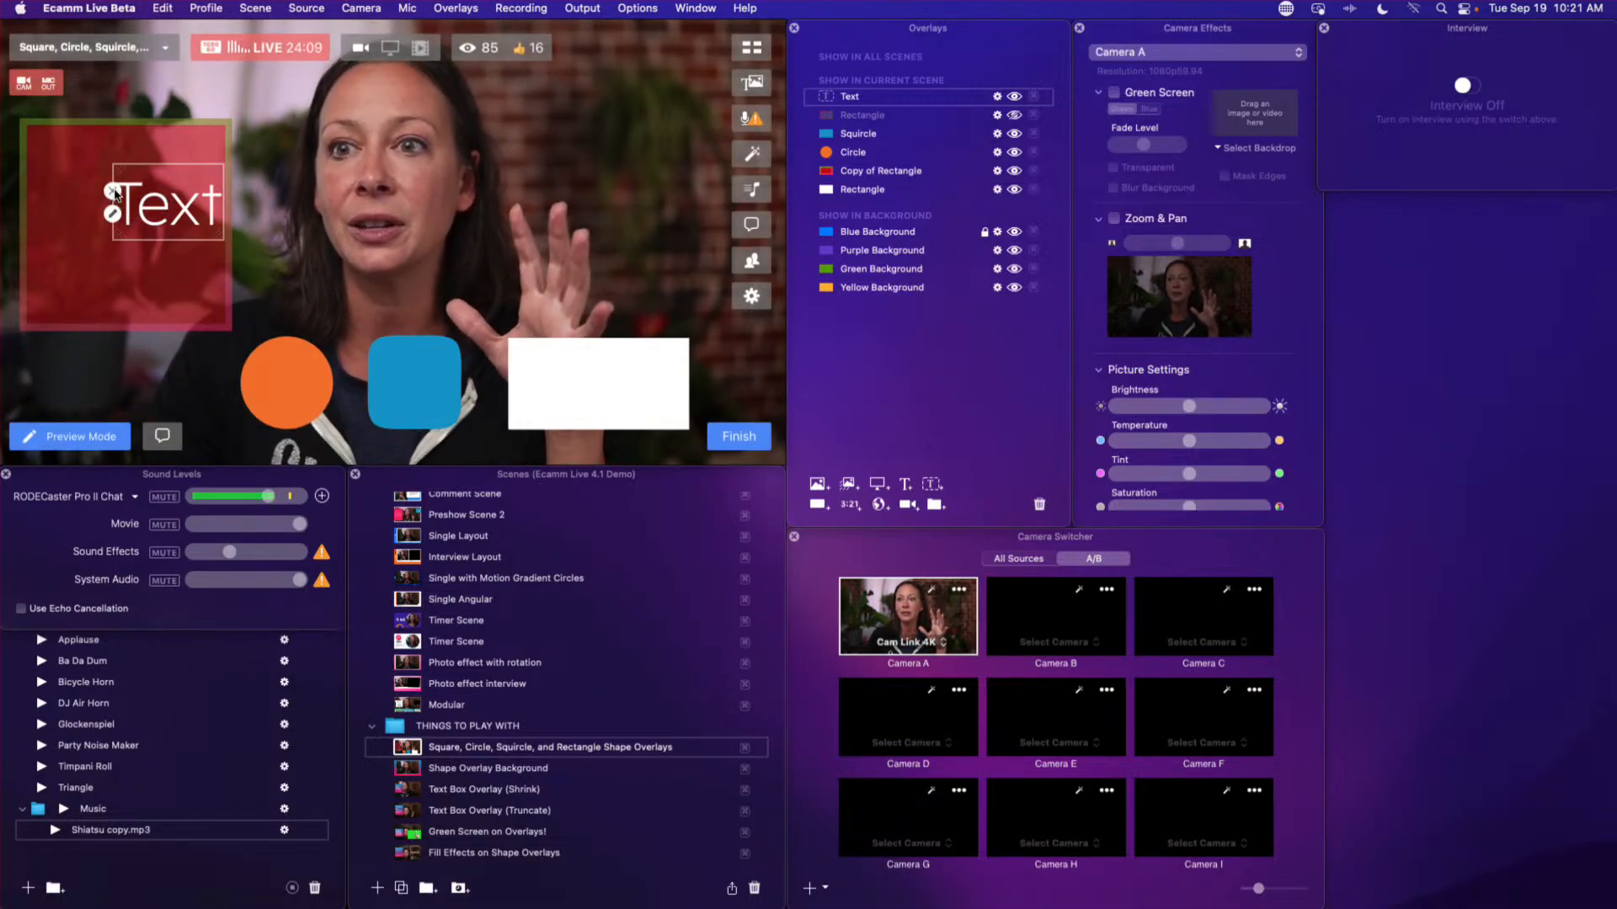
left_click_drag(181, 203, 133, 222)
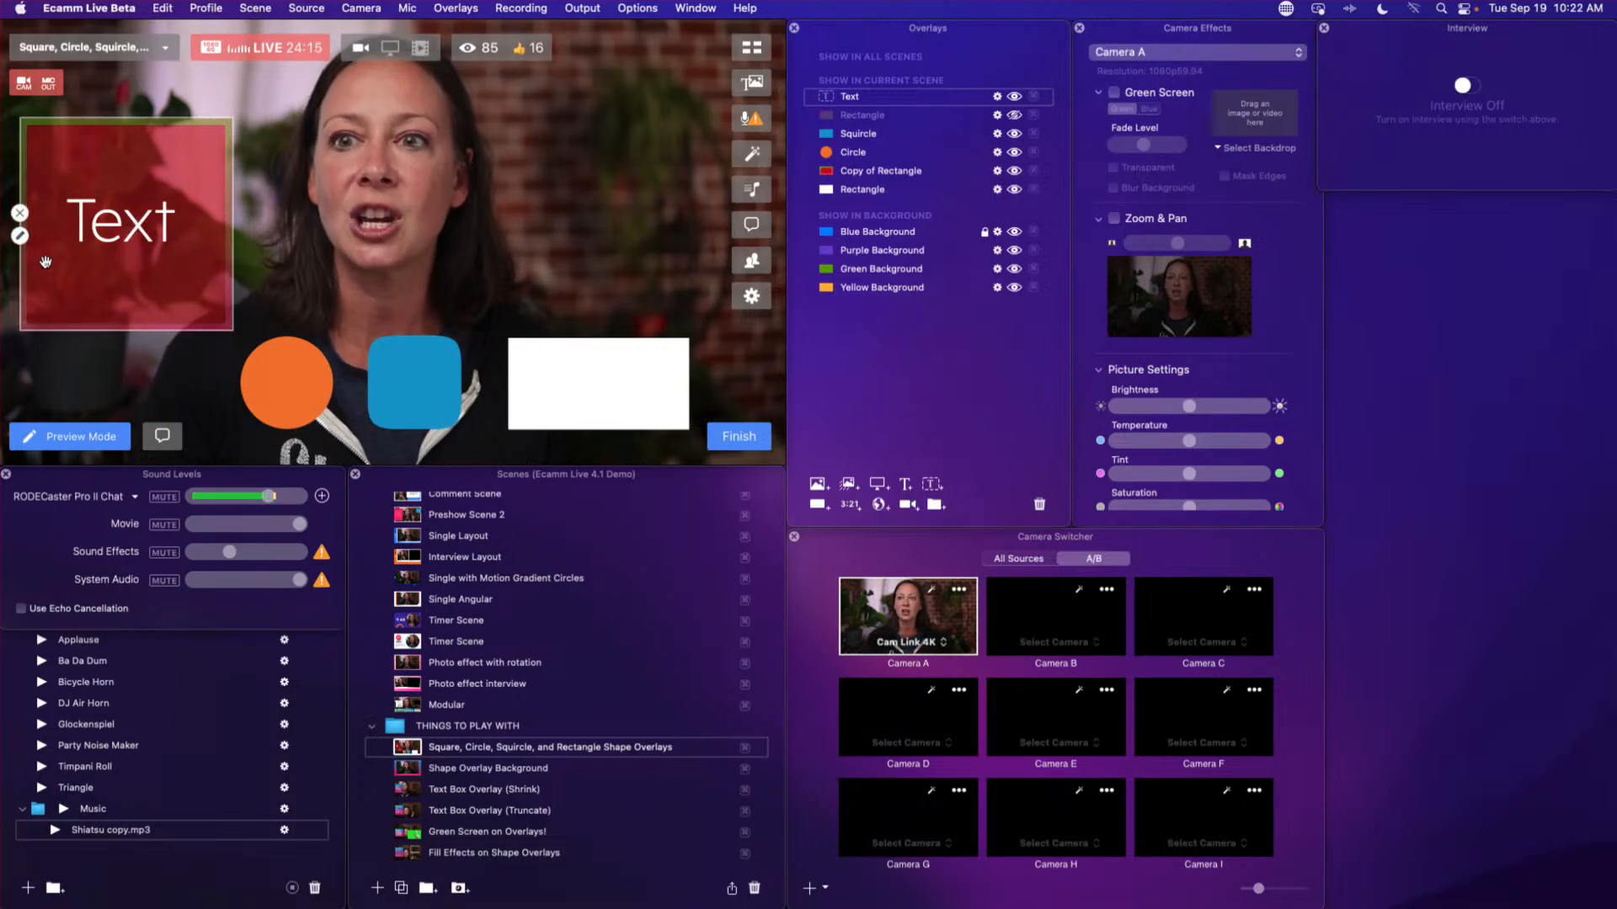
- Rotate the red square behind the text slightly counterclockwise
left_click(20, 236)
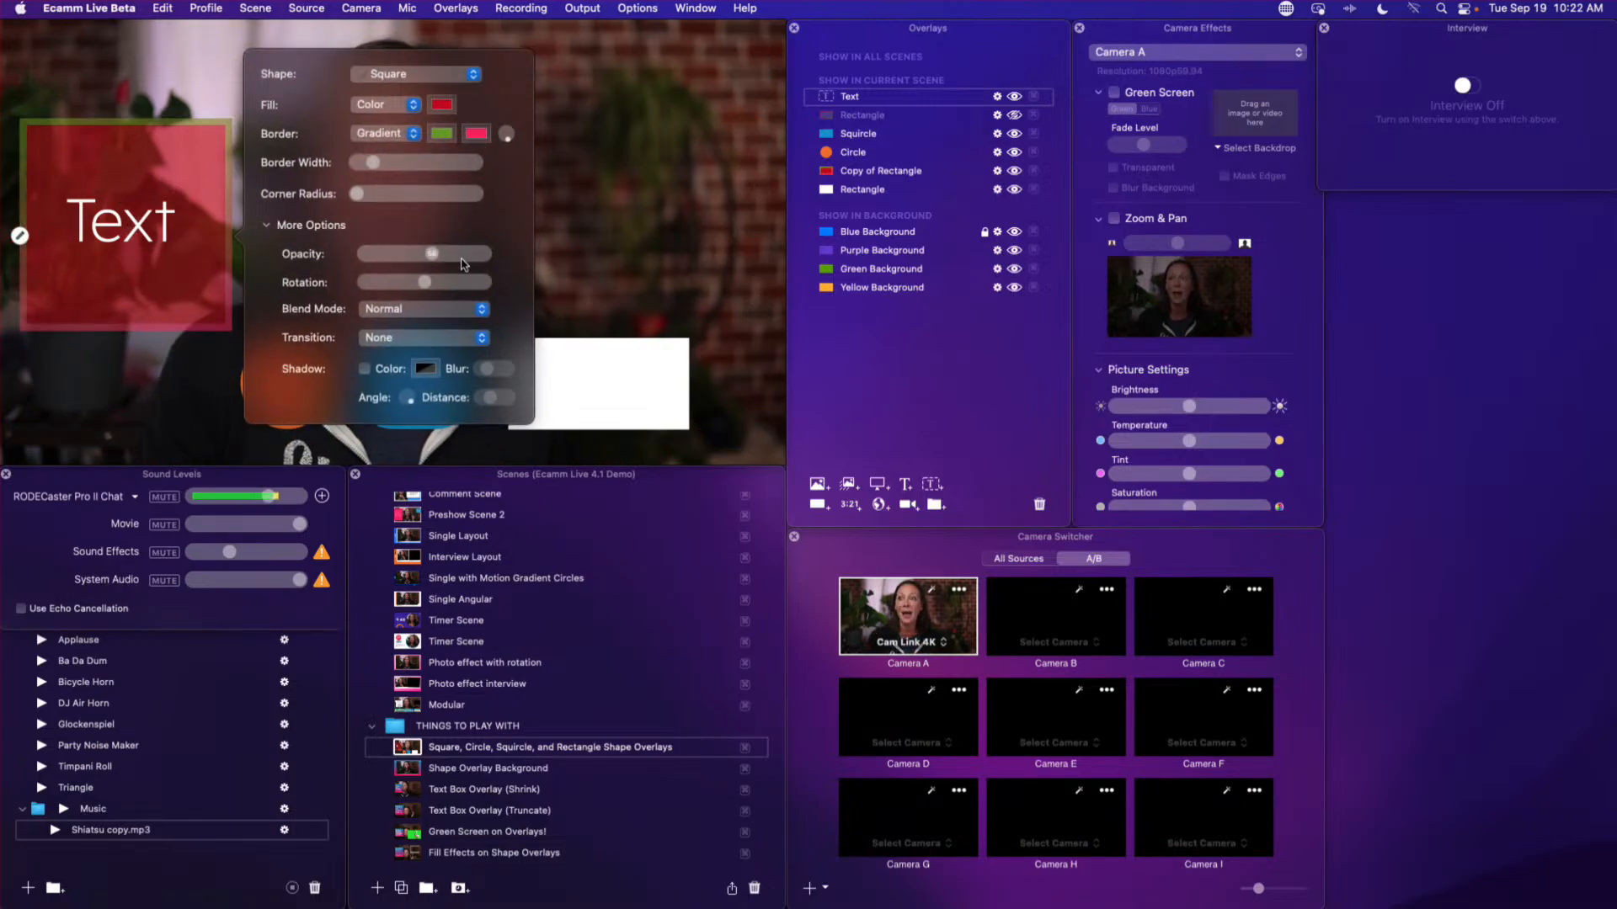
left_click_drag(426, 286, 424, 286)
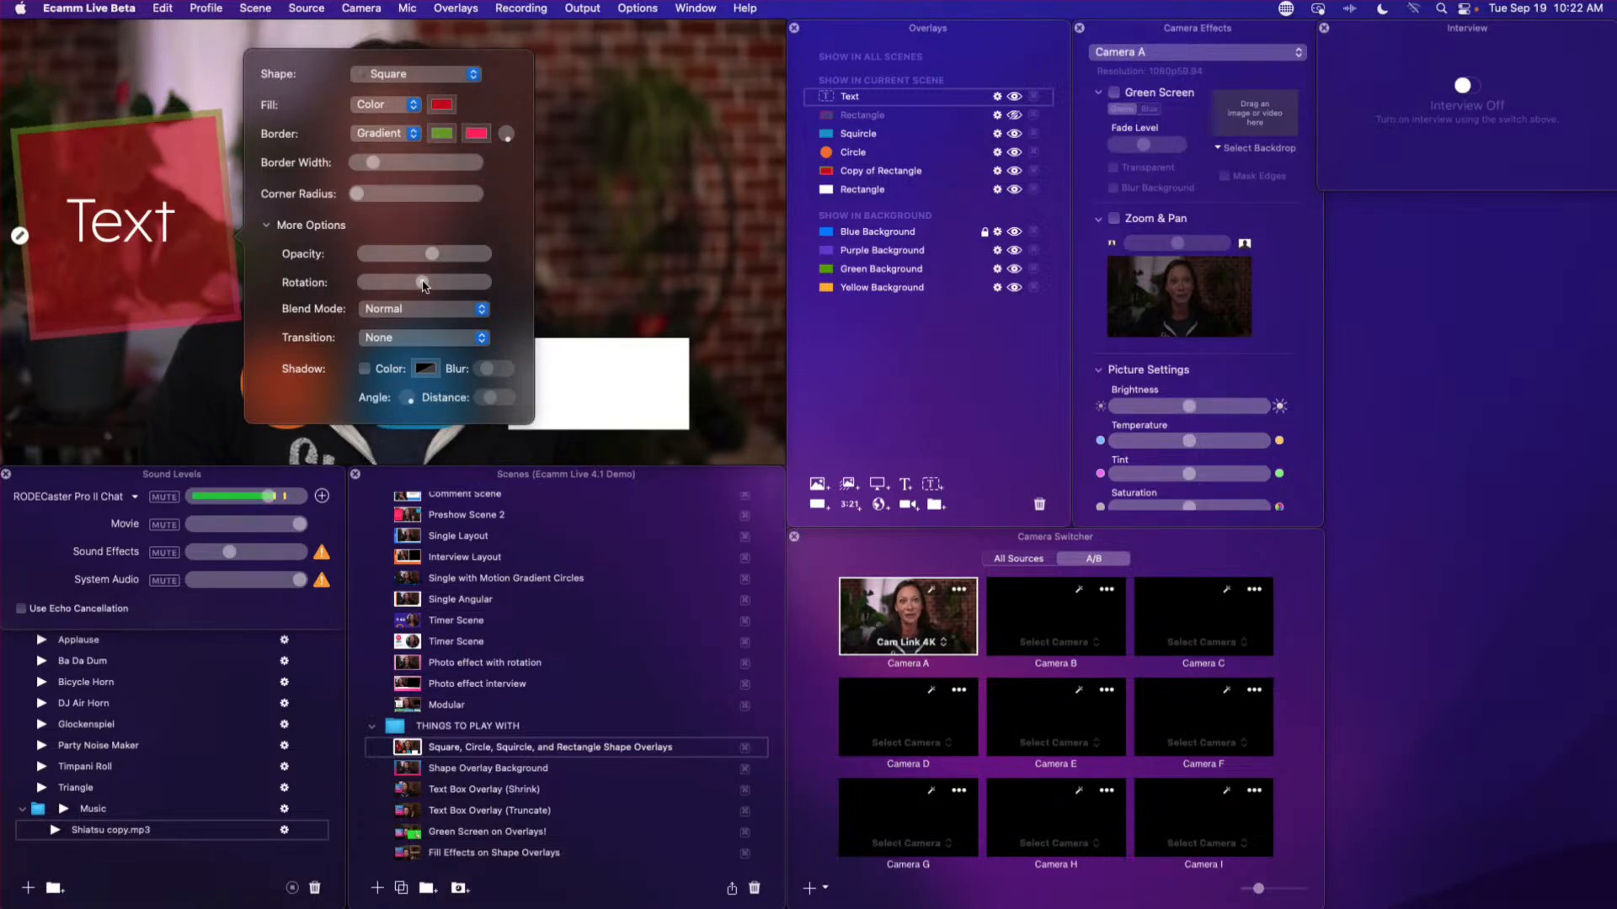
- Try the Darken, Multiply, Color Burn and Linear Burn blend modes on the red square
left_click(429, 314)
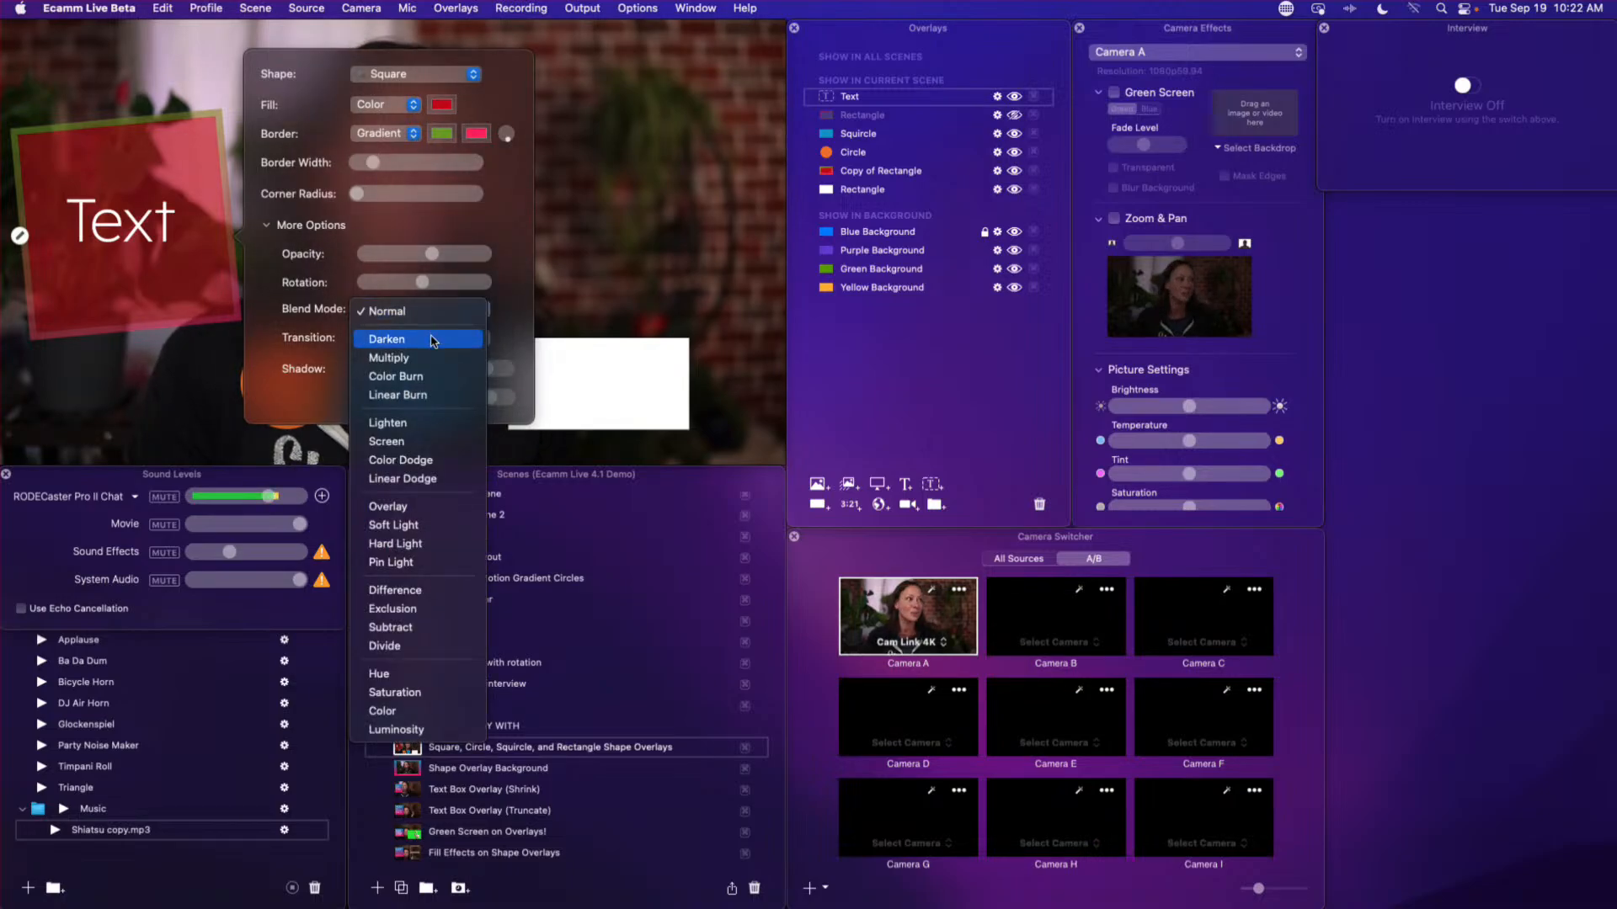
left_click(432, 340)
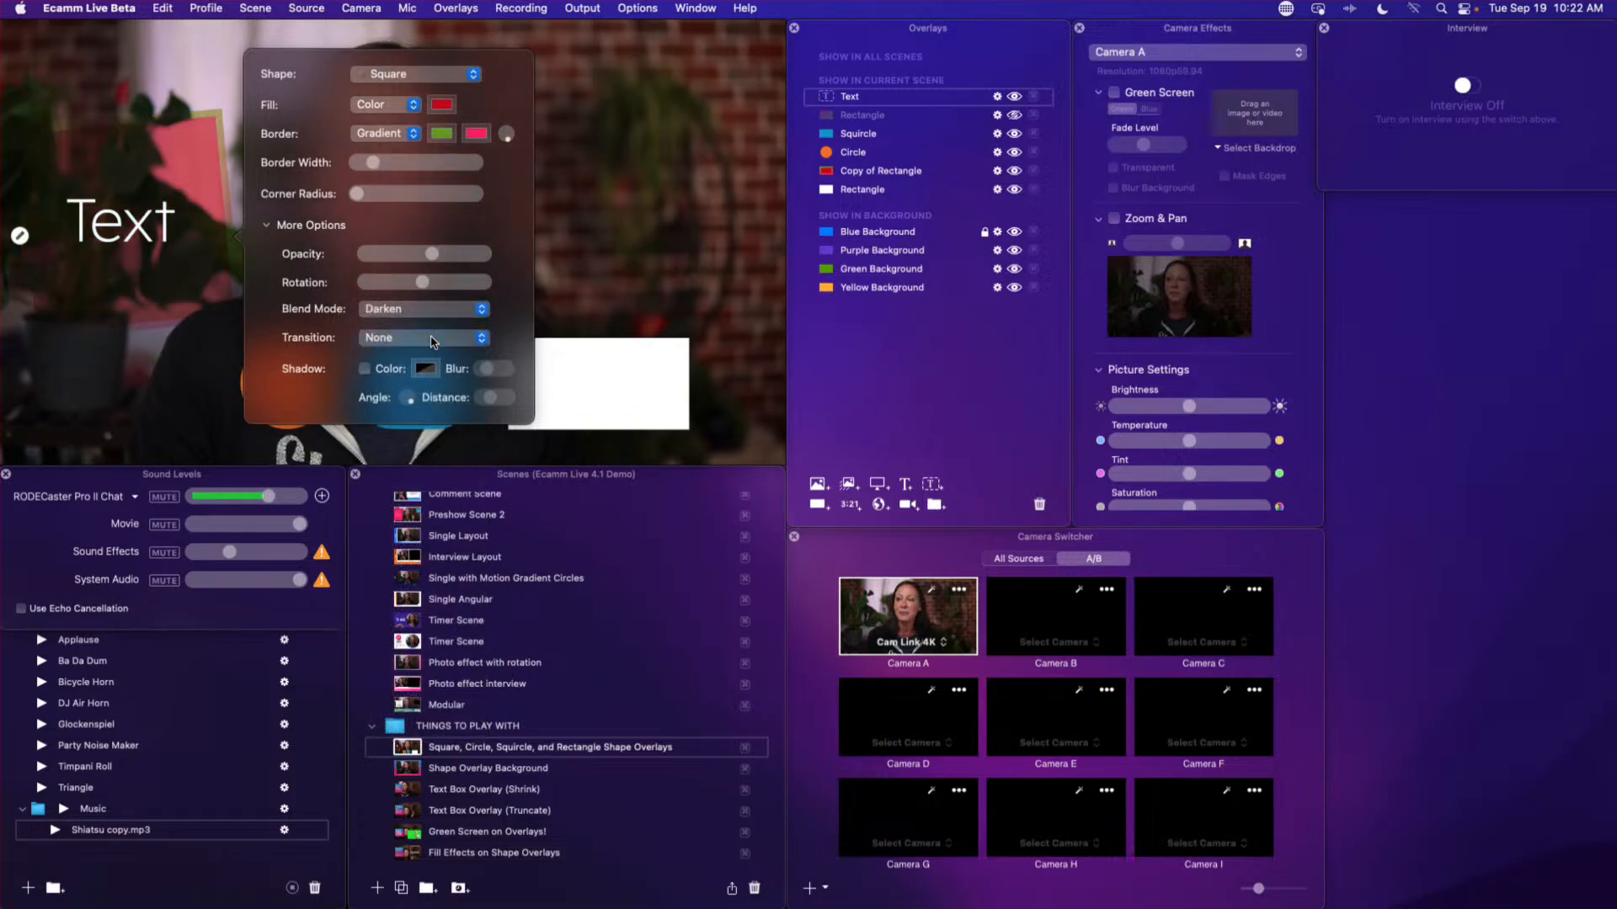
left_click(431, 313)
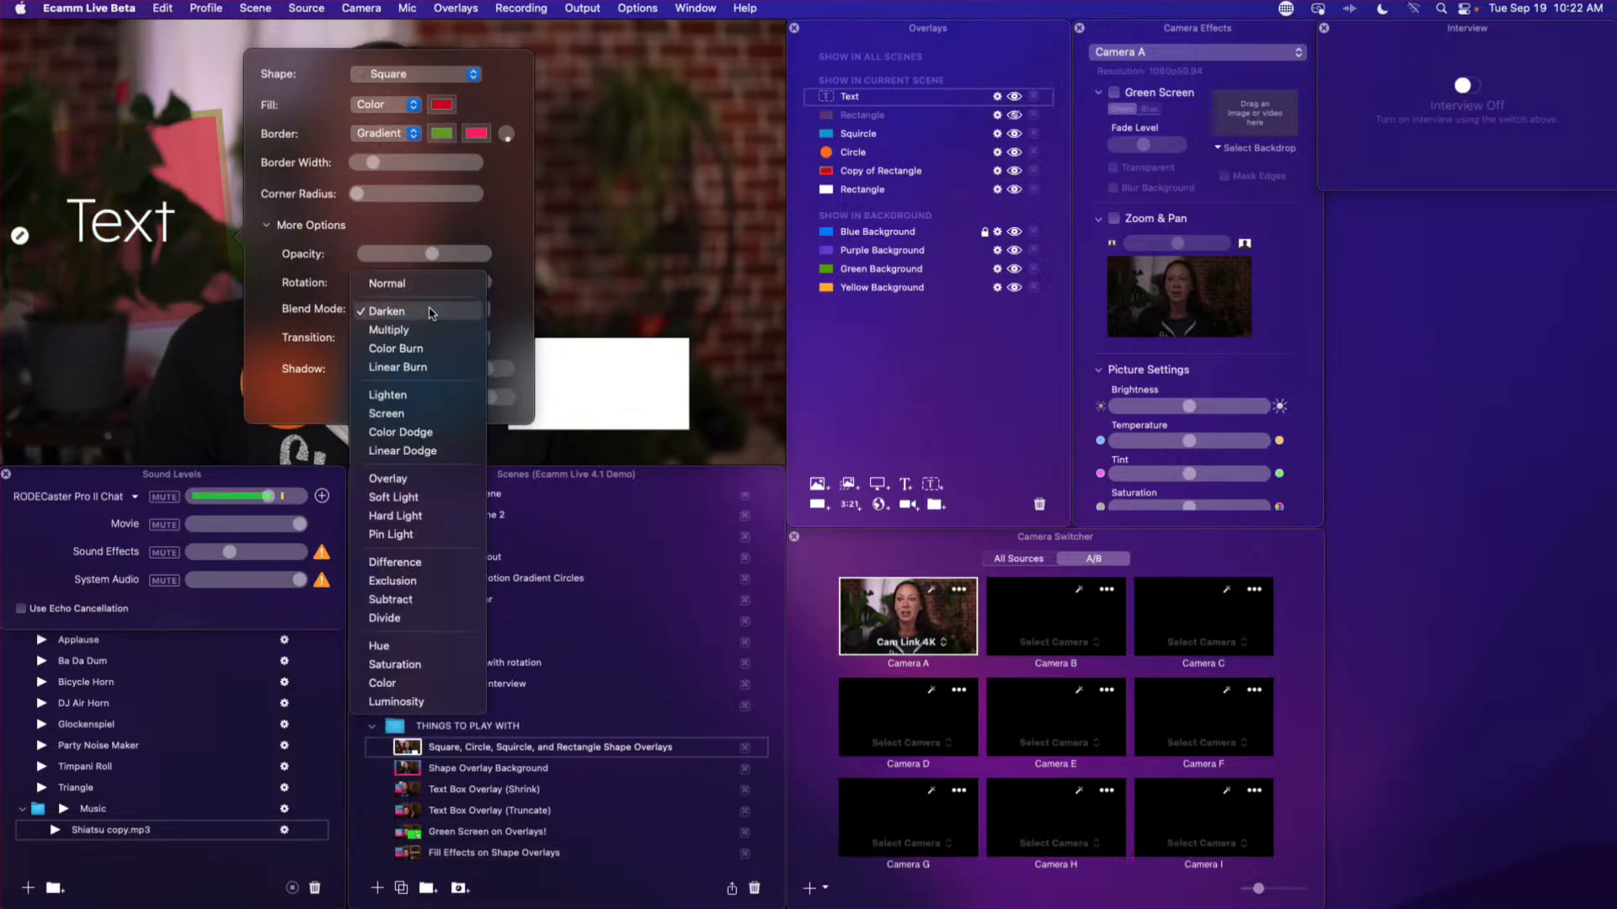
left_click(427, 335)
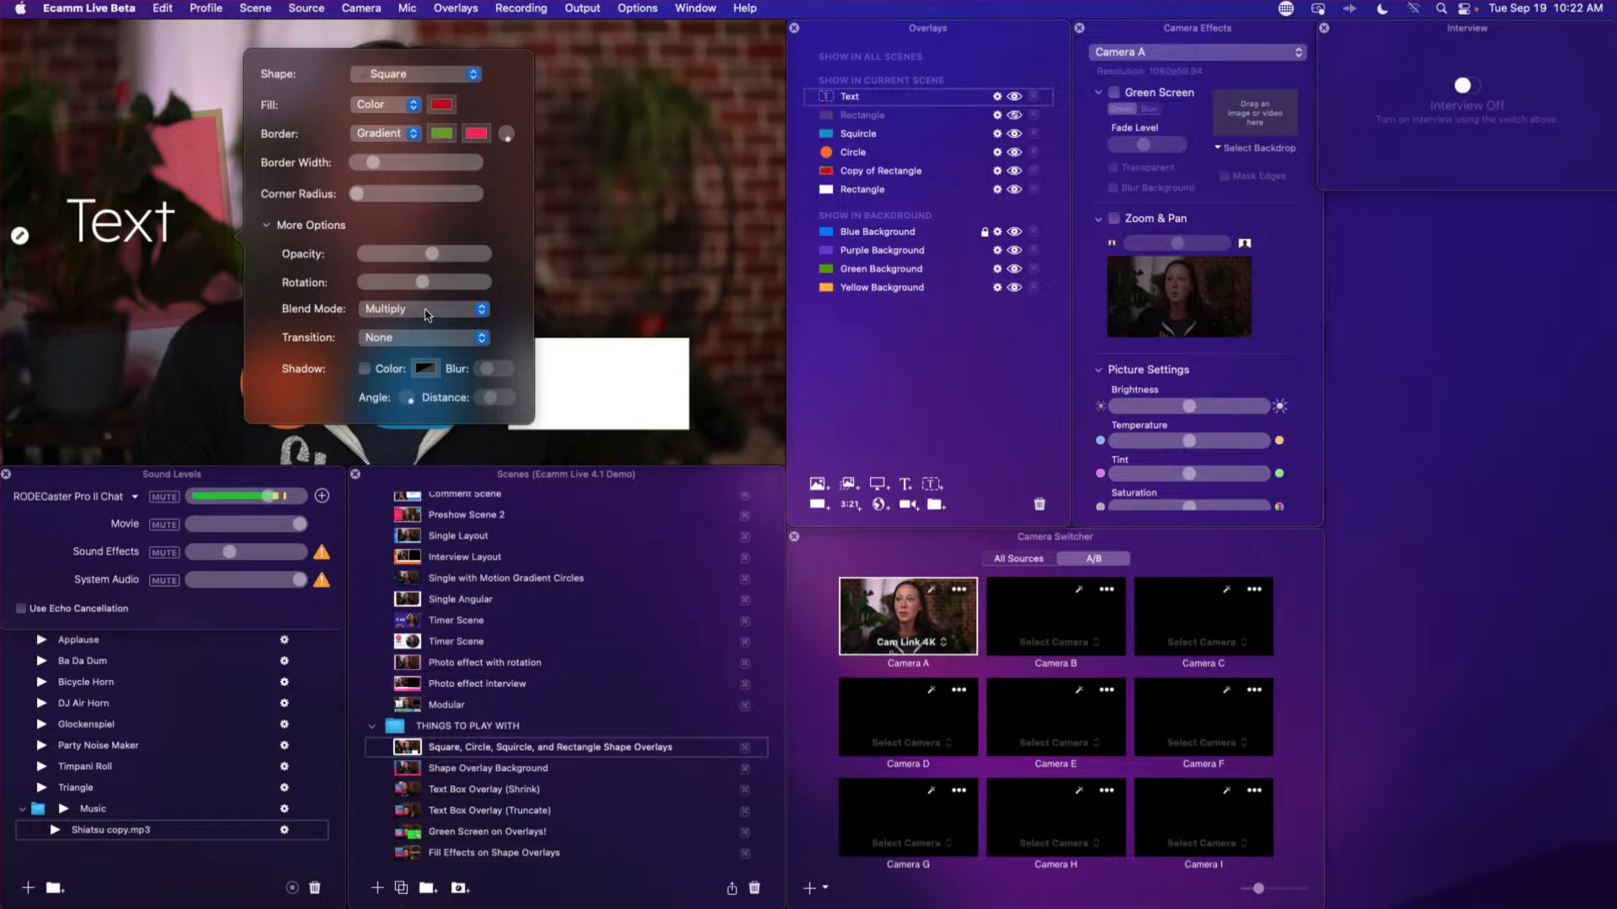
left_click(428, 316)
left_click(426, 330)
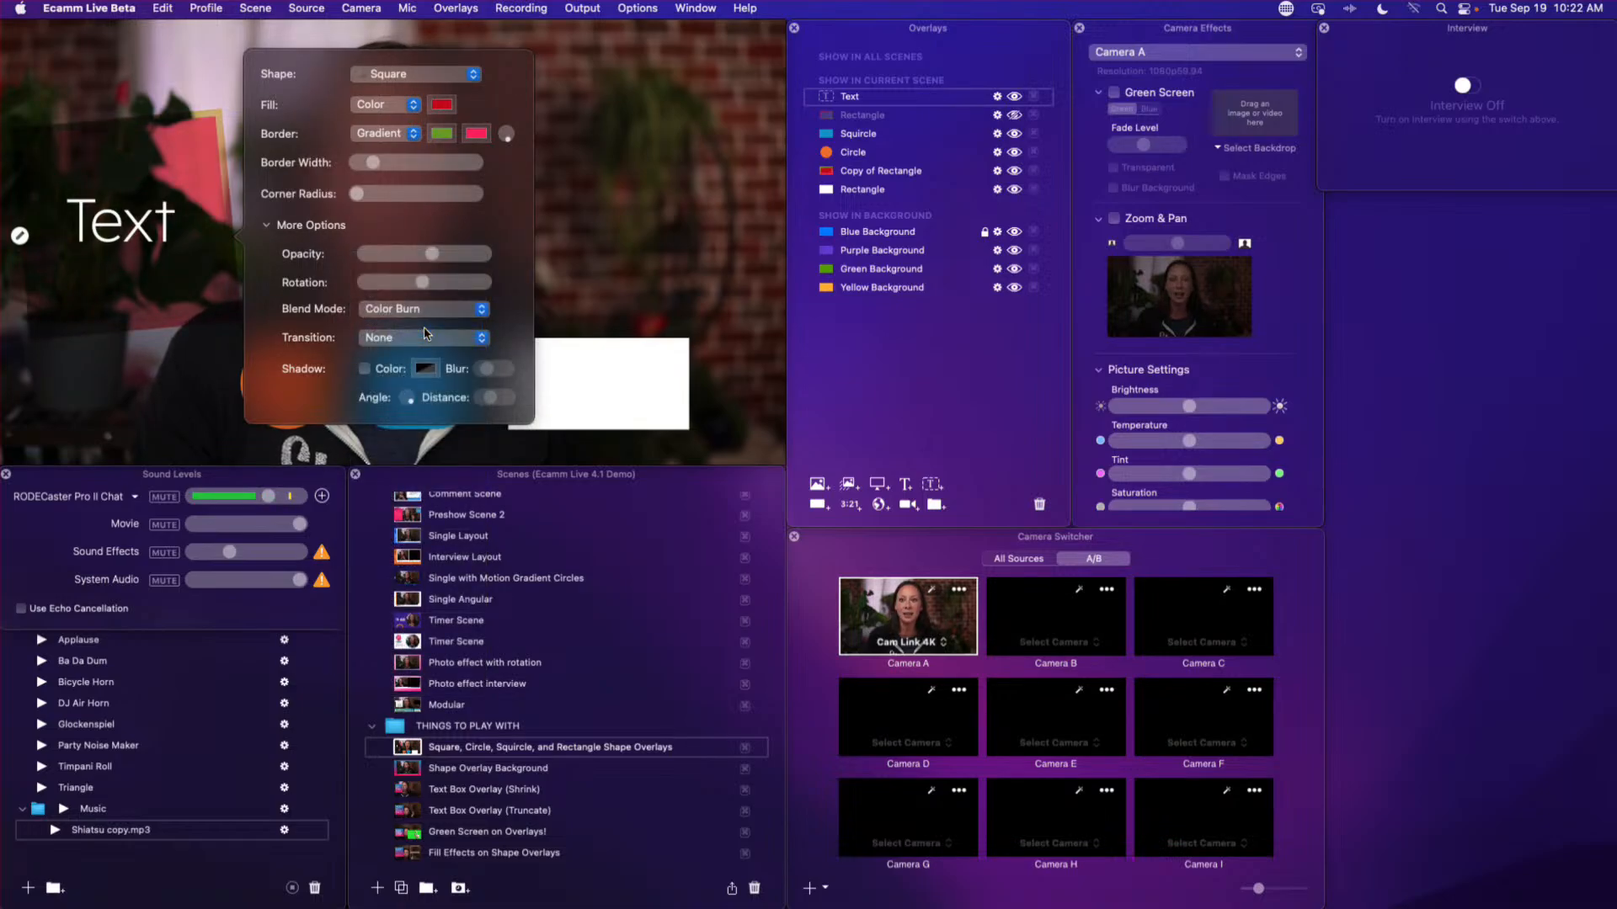
left_click(428, 311)
left_click(430, 330)
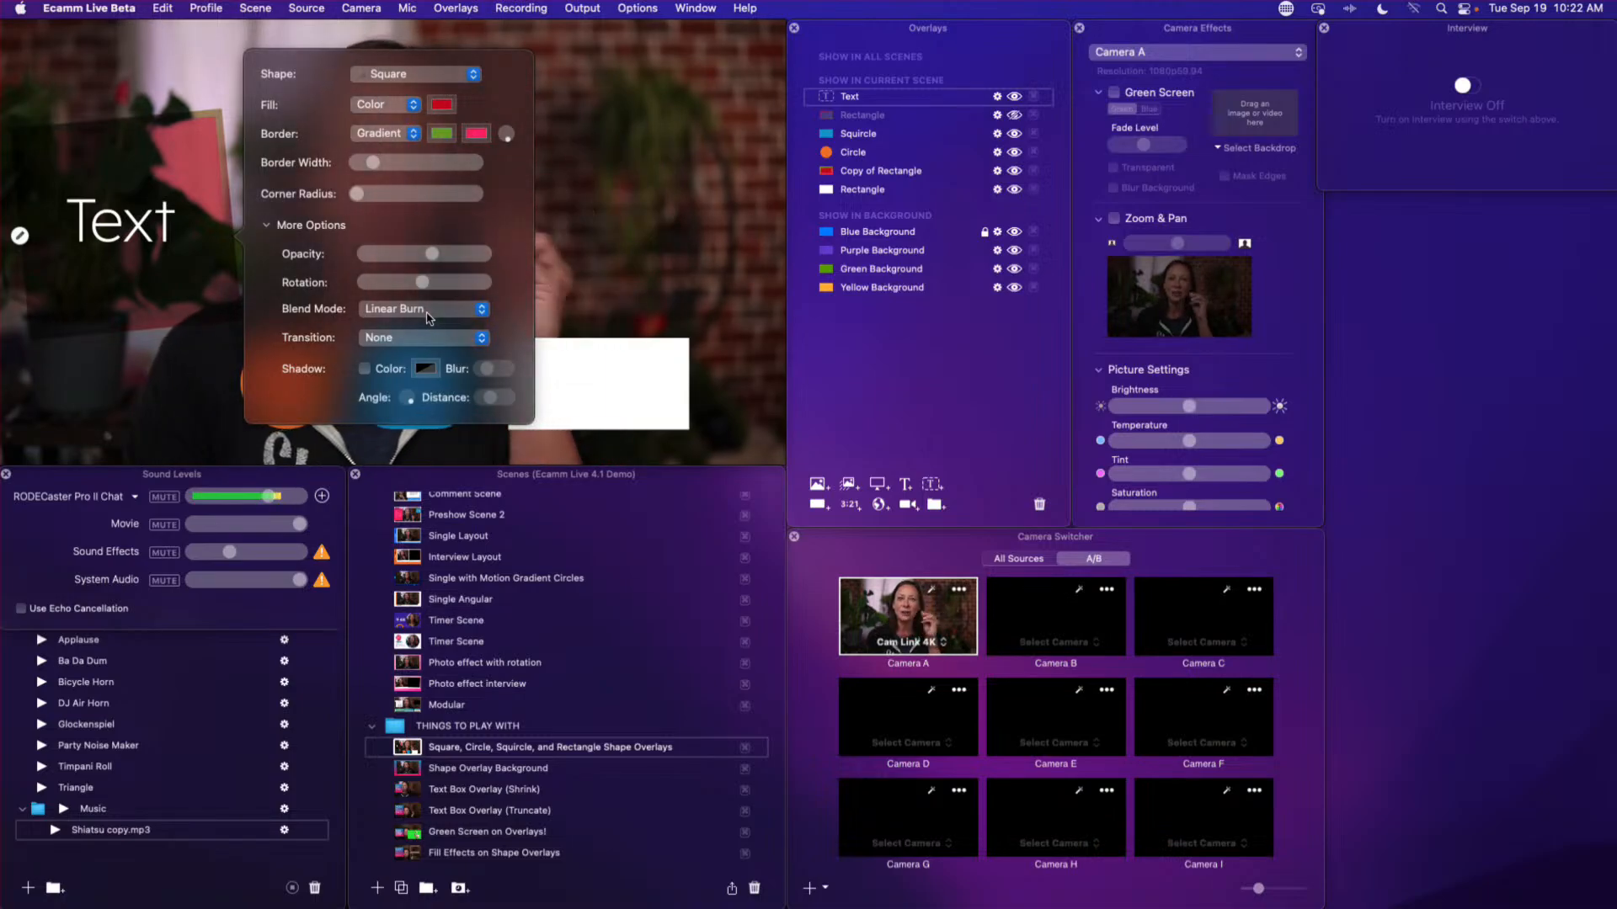
- Try the Lighten, Soft Light, Exclusion and Divide blend modes on the red square
left_click(430, 313)
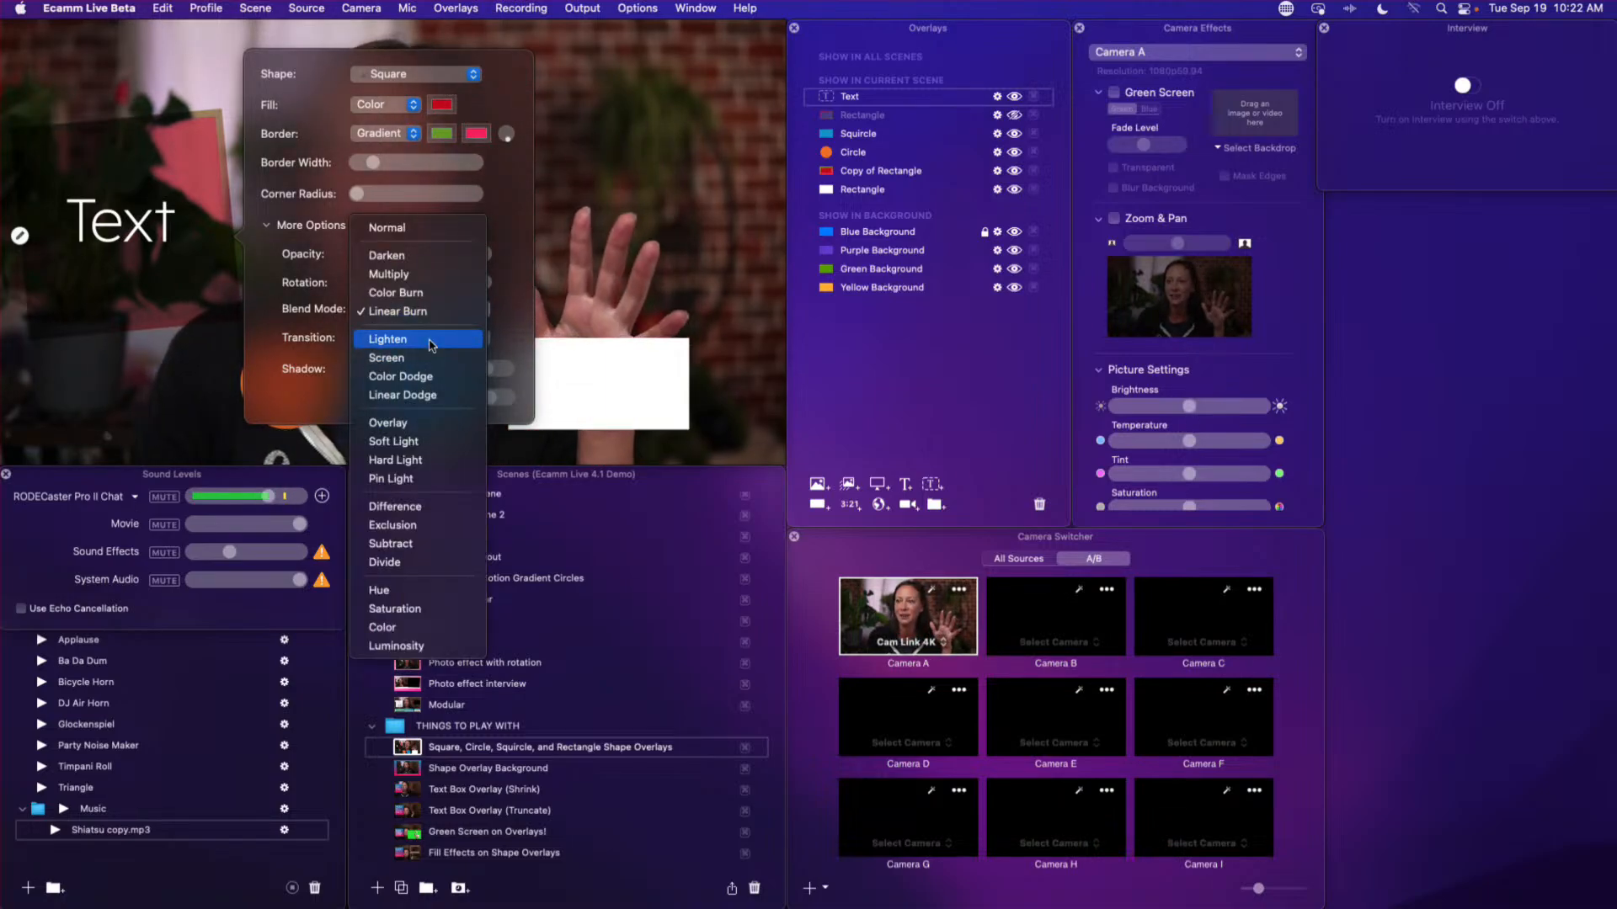
left_click(429, 340)
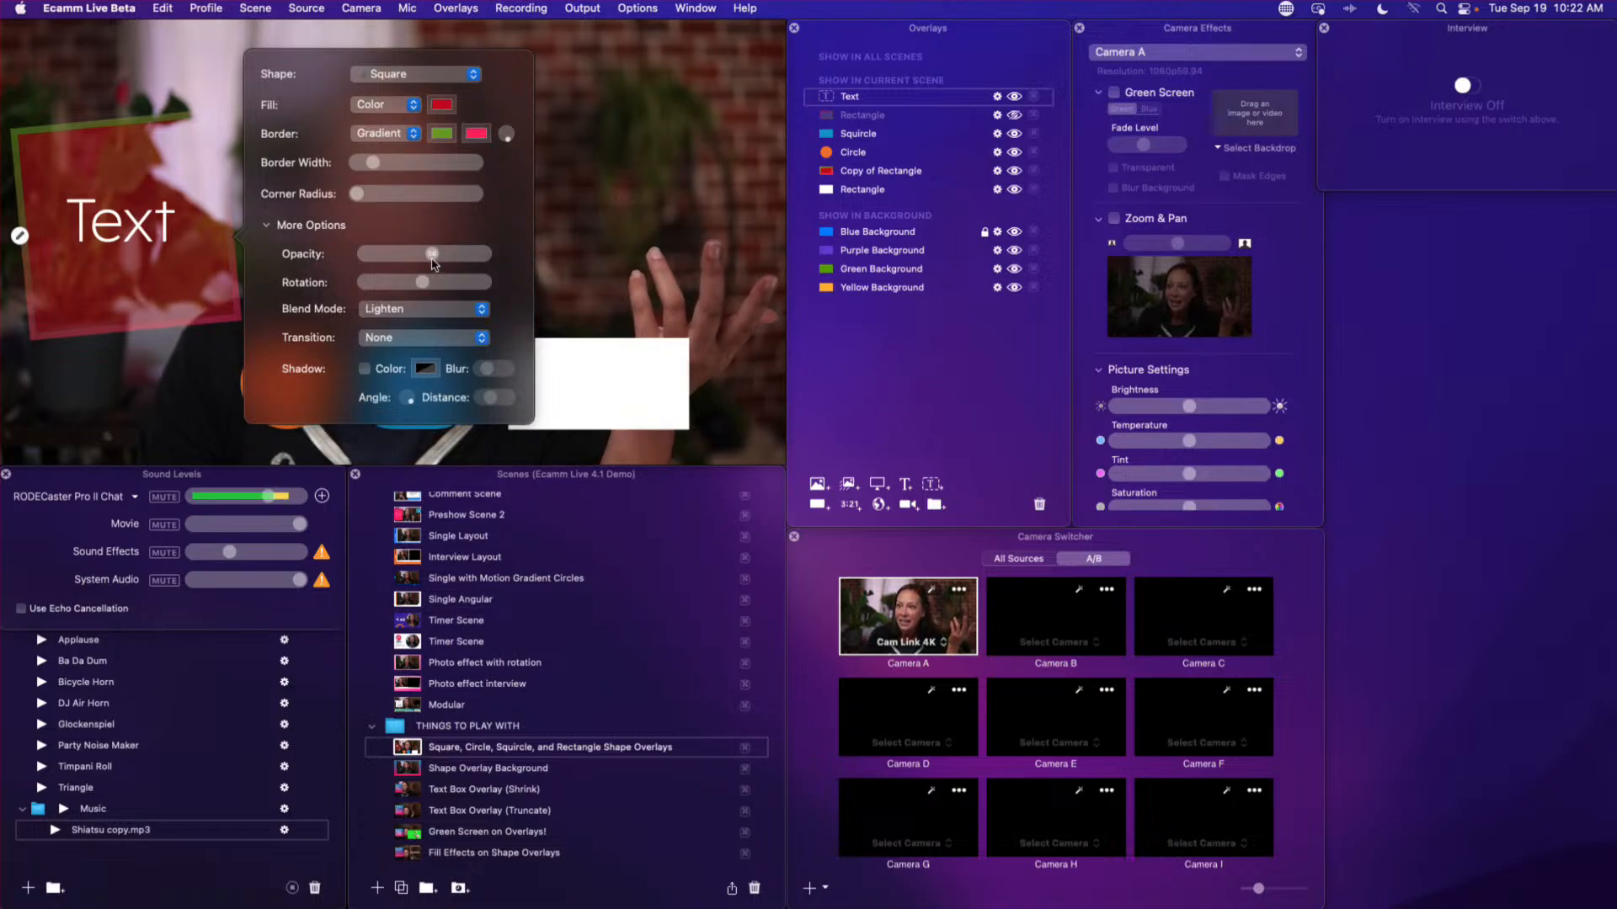
left_click(425, 309)
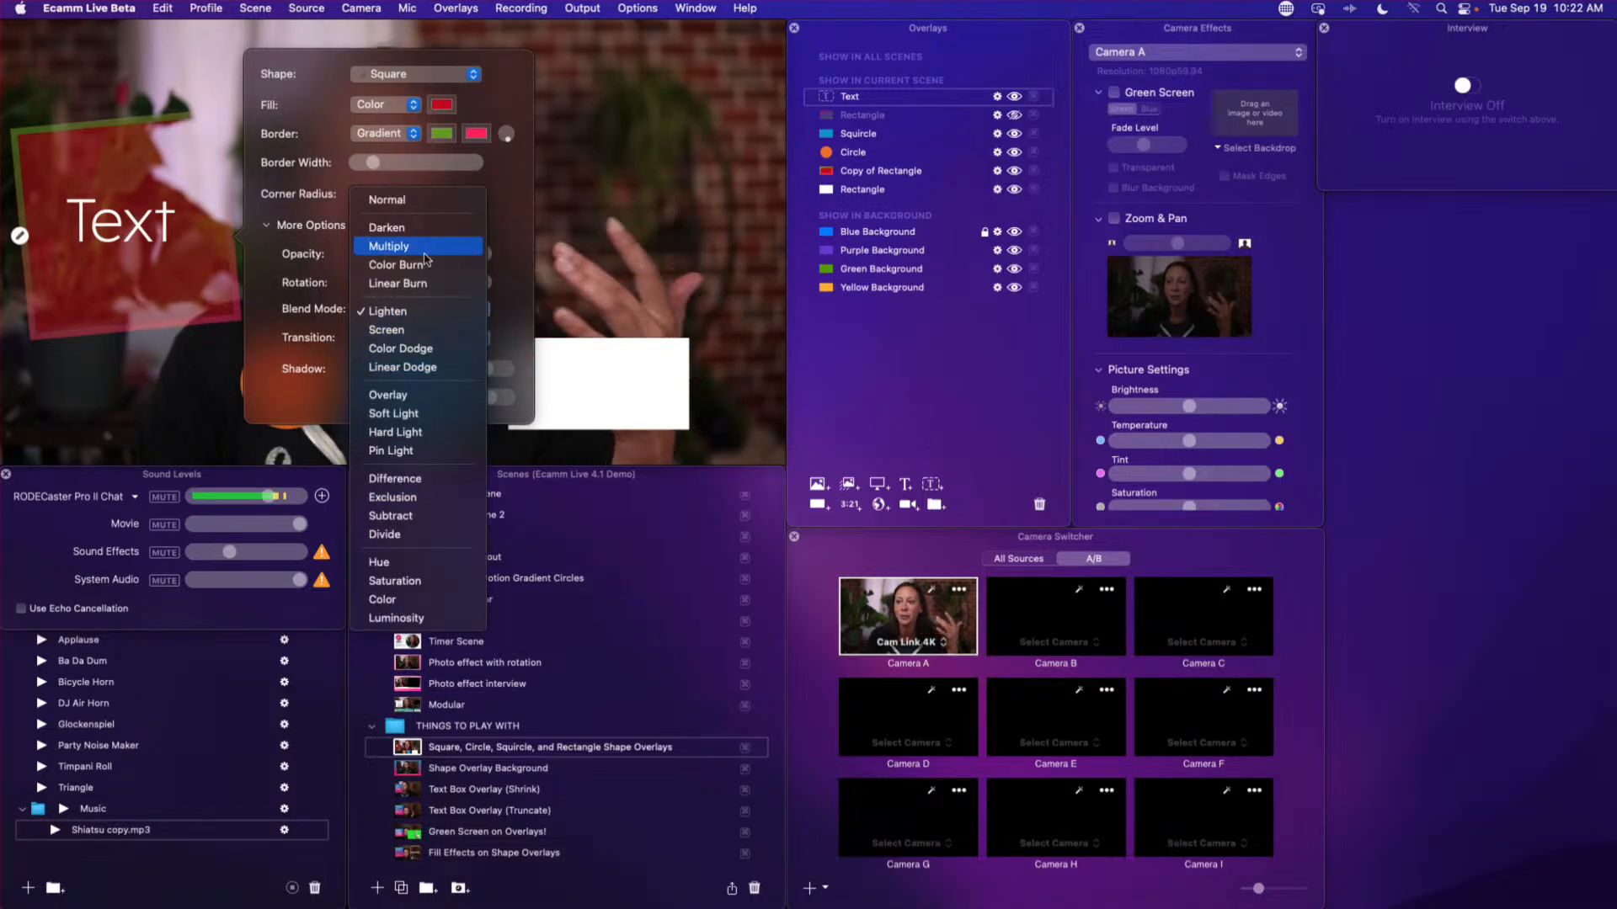
left_click(415, 416)
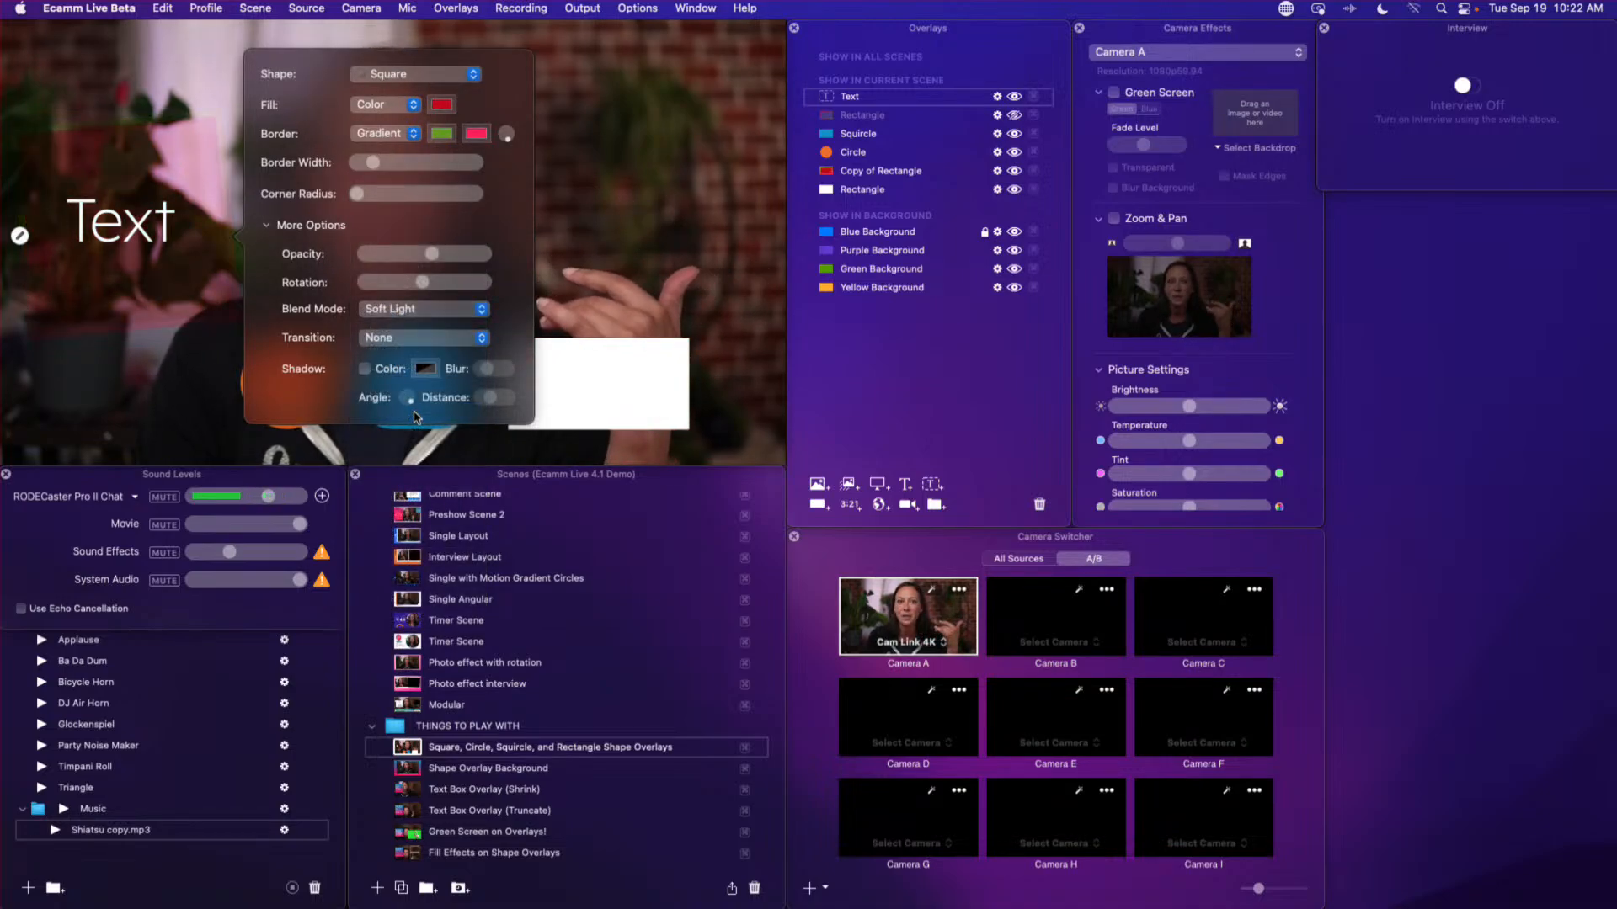
left_click(427, 308)
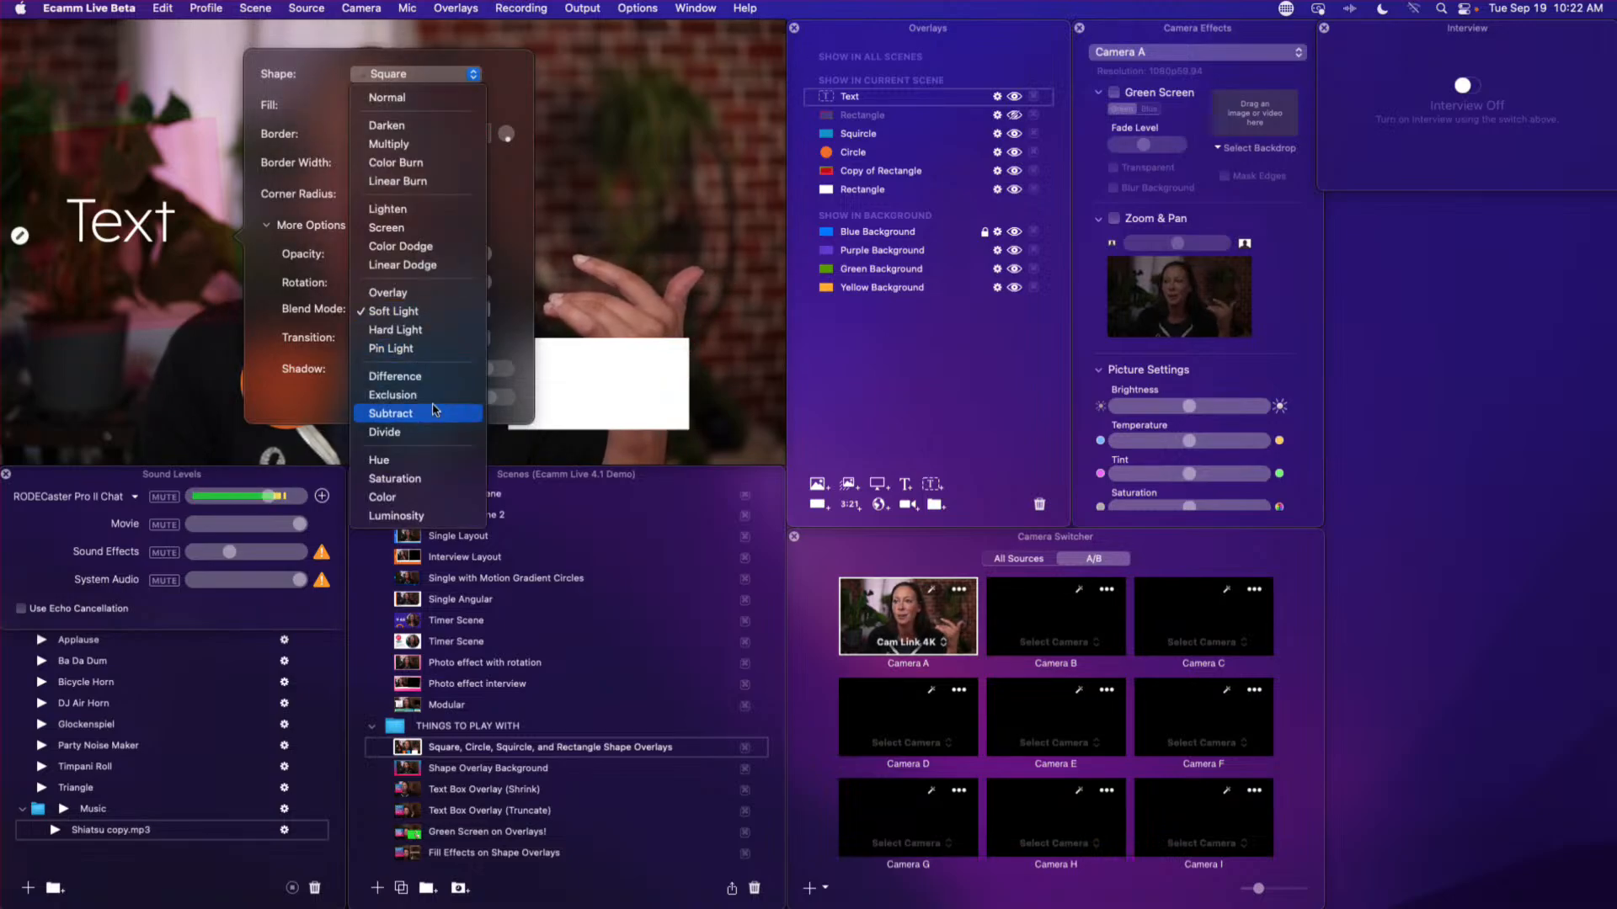
left_click(435, 405)
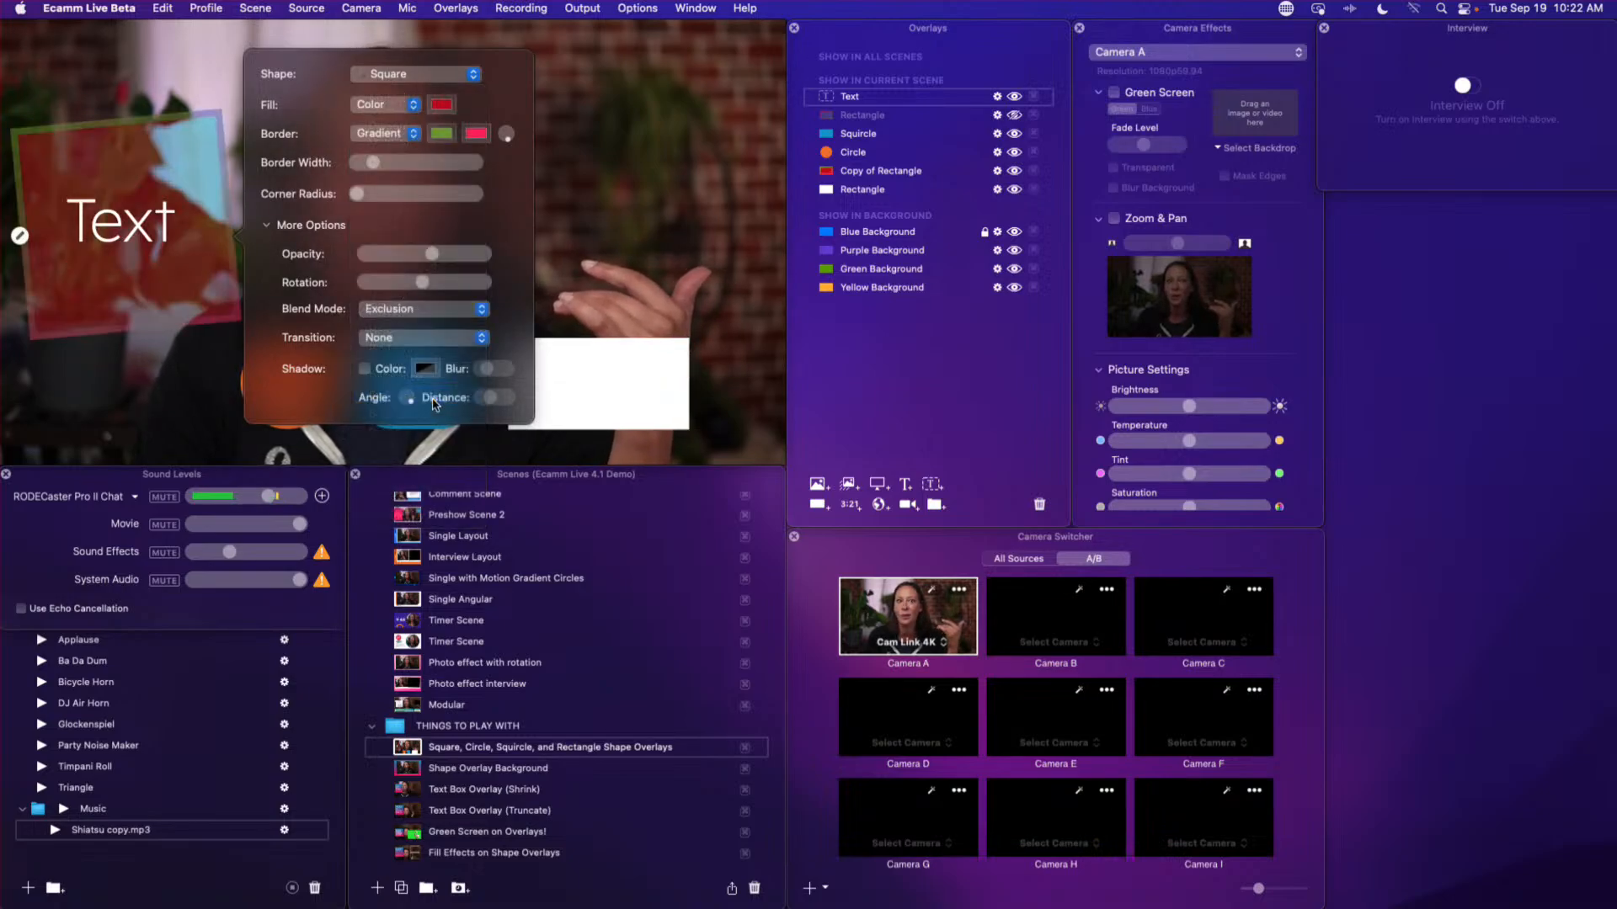
left_click(430, 310)
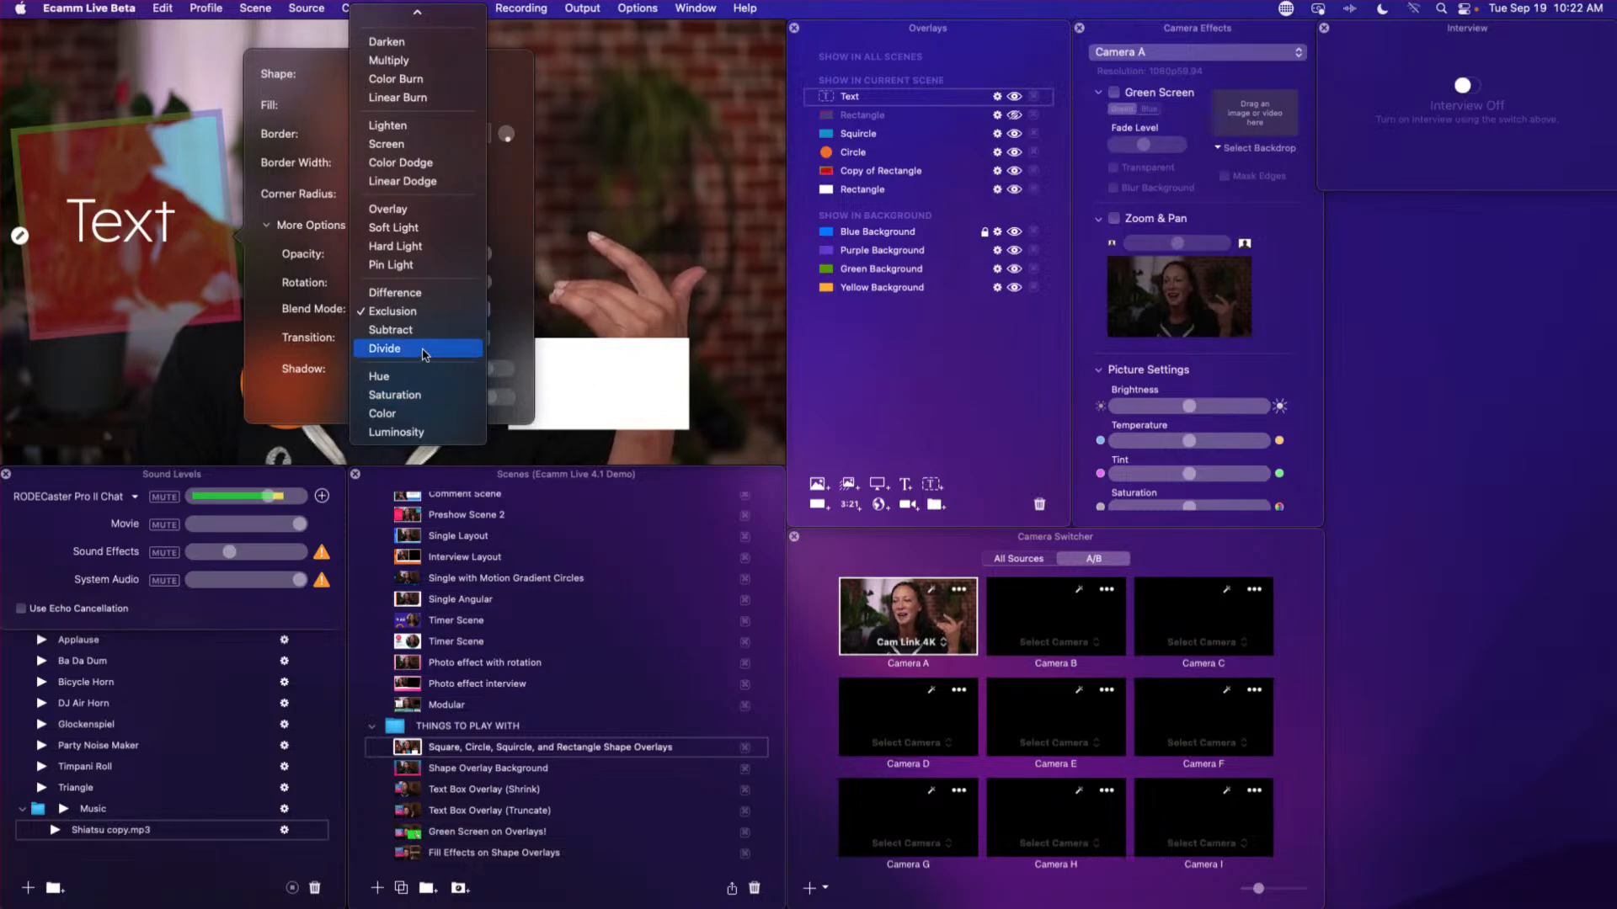
left_click(425, 348)
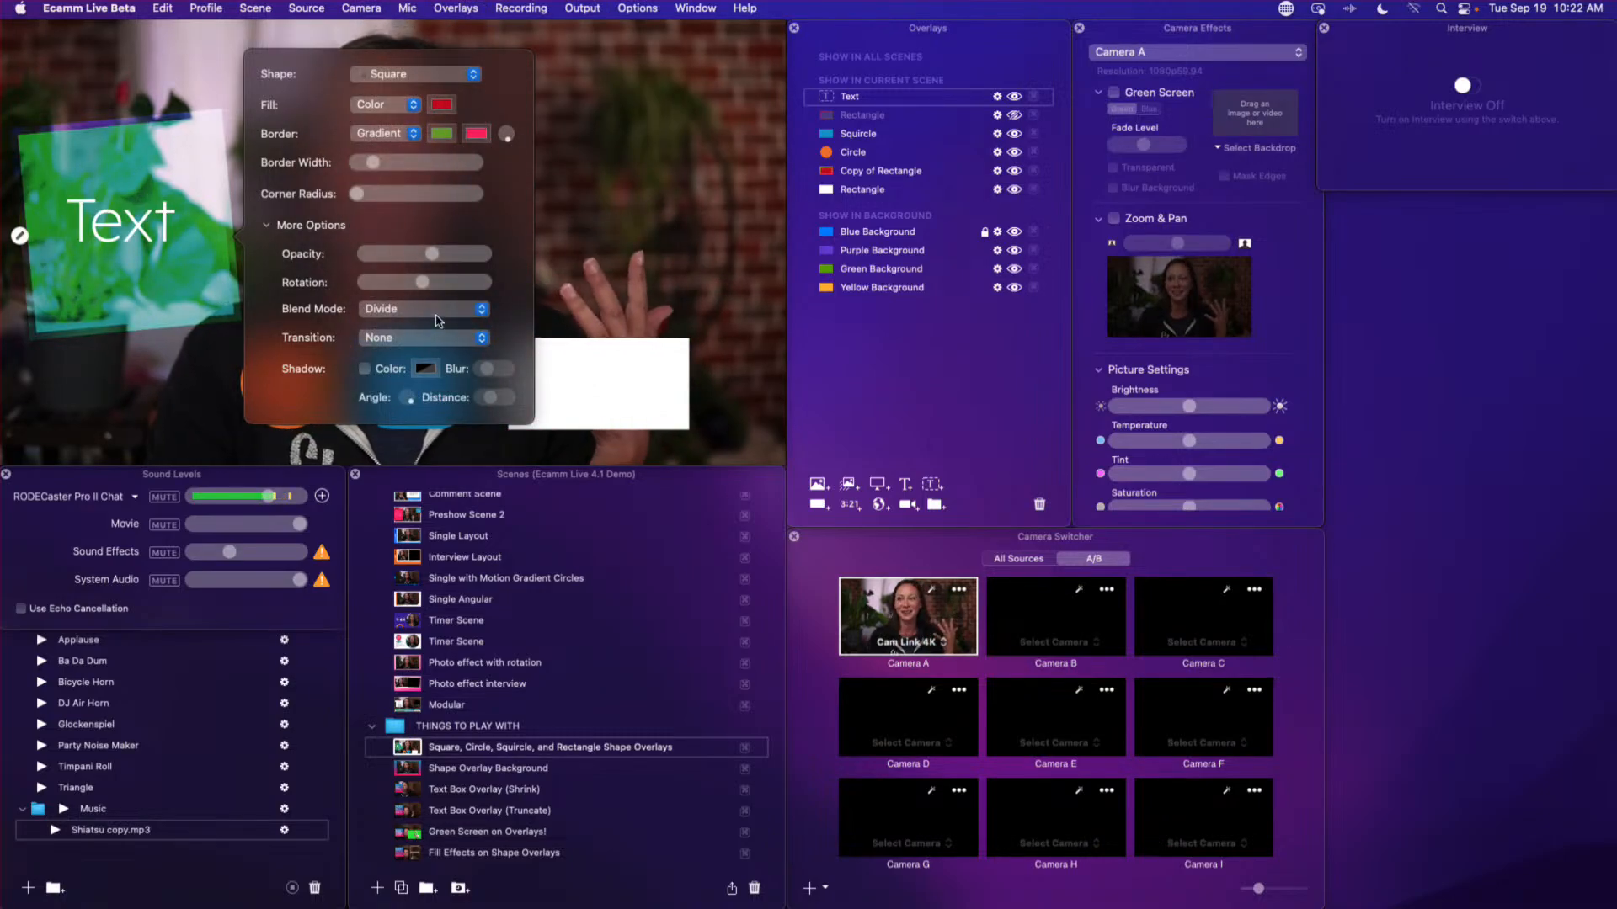
- Set the red square's blend mode back to Normal and close its settings
left_click(437, 321)
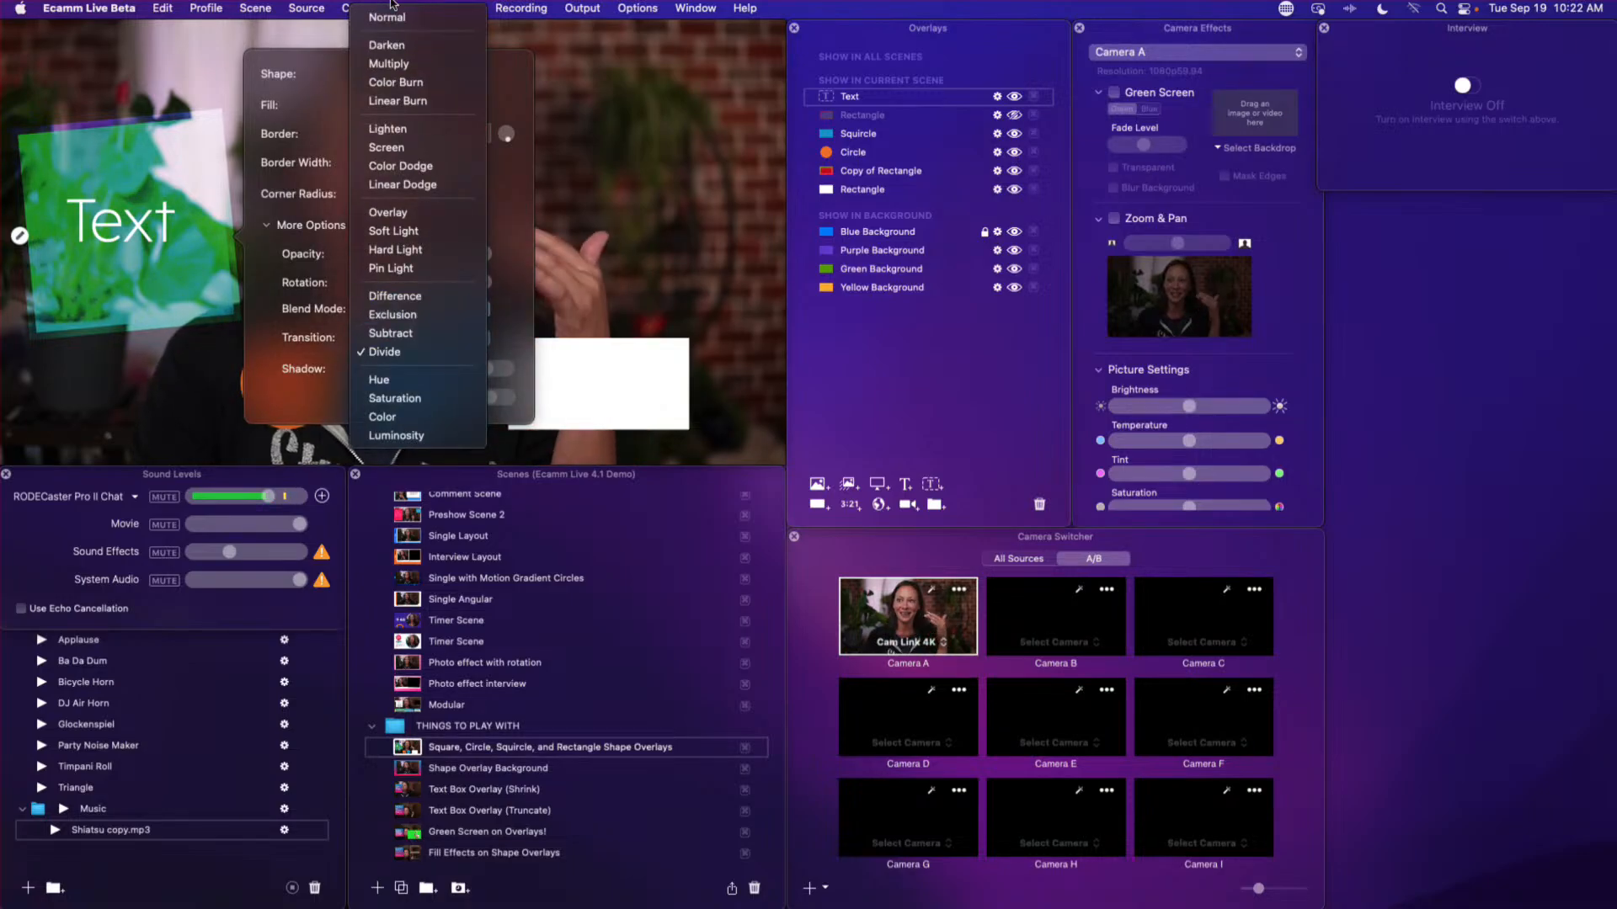
left_click(387, 17)
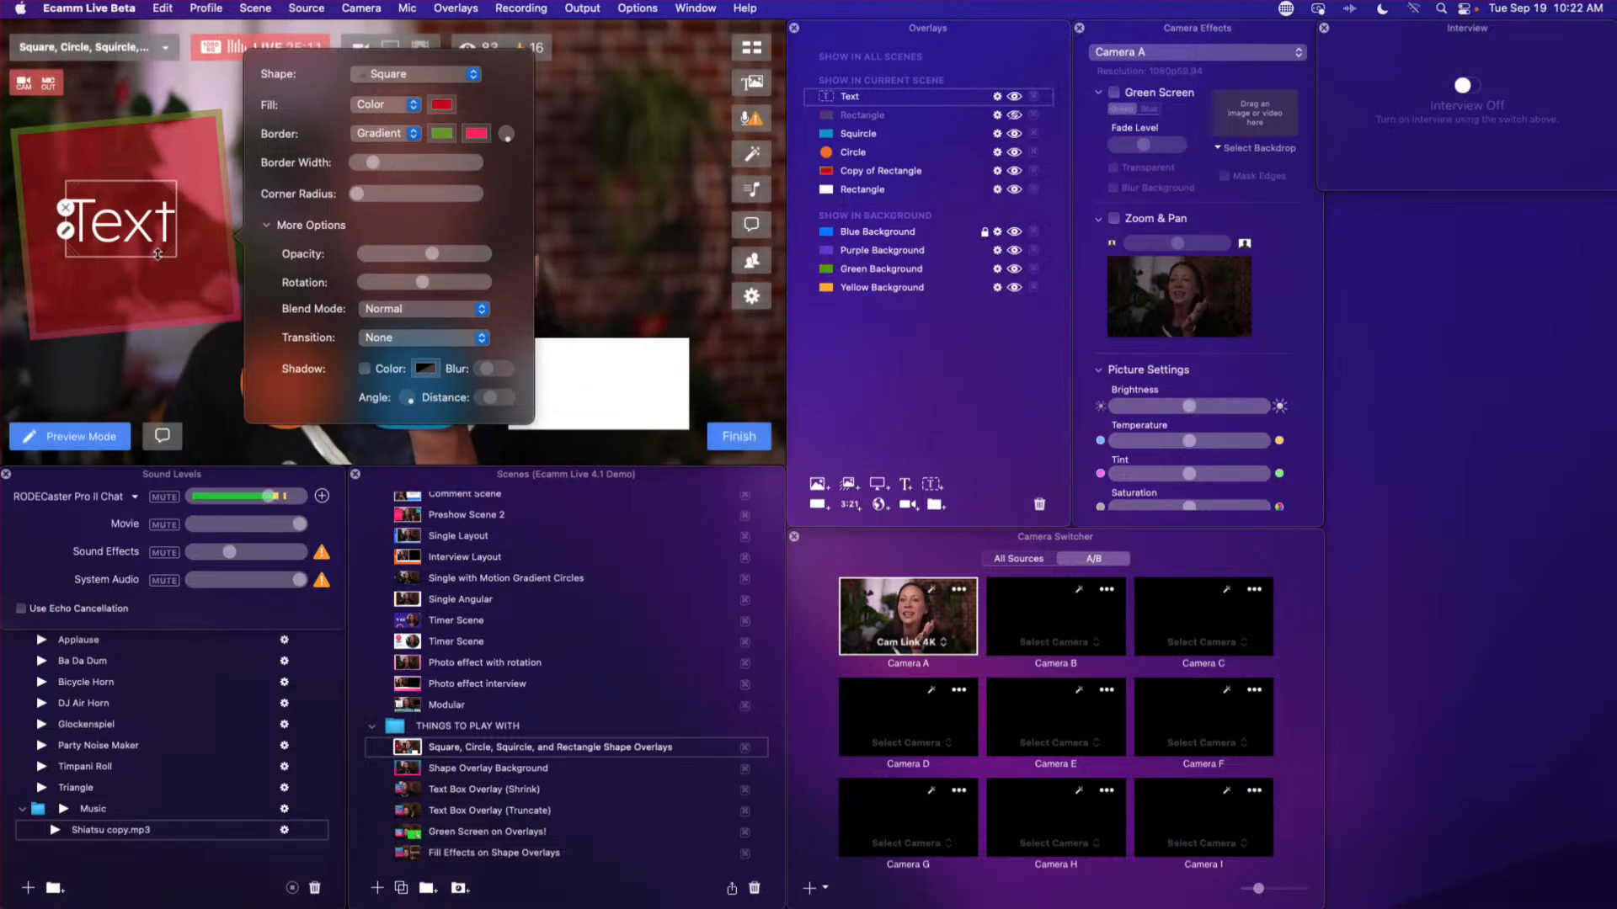
left_click(51, 262)
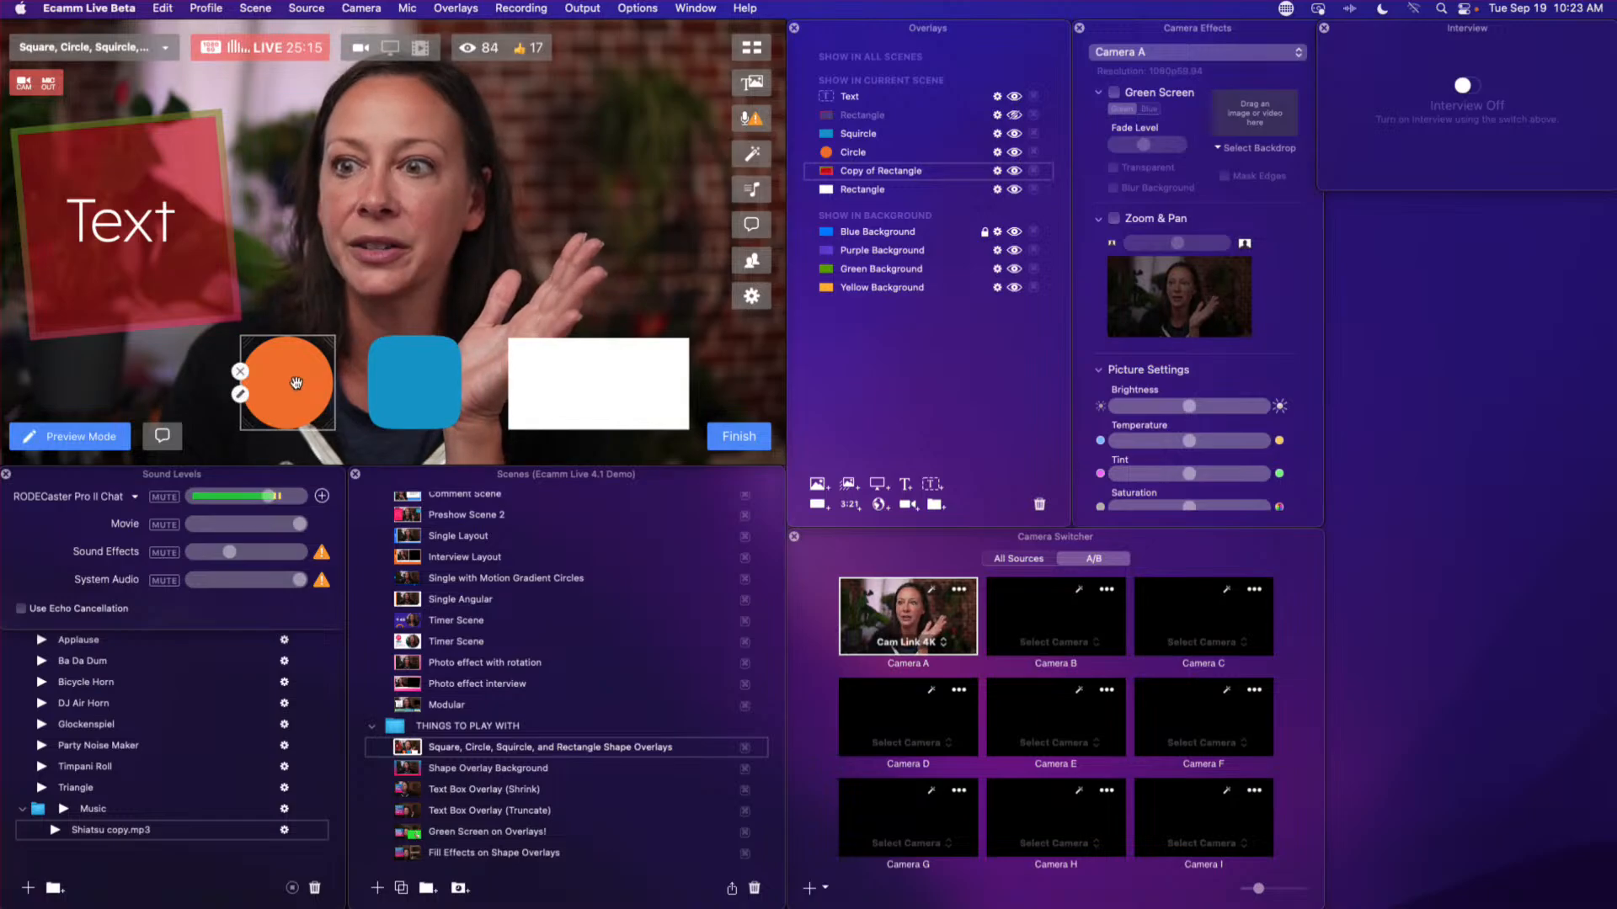
- View Preshow Scene 2 as a shape overlay example and return to the Square, Circle, Squircle, and Rectangle Shape Overlays scene
scroll(429, 619, "up", 3)
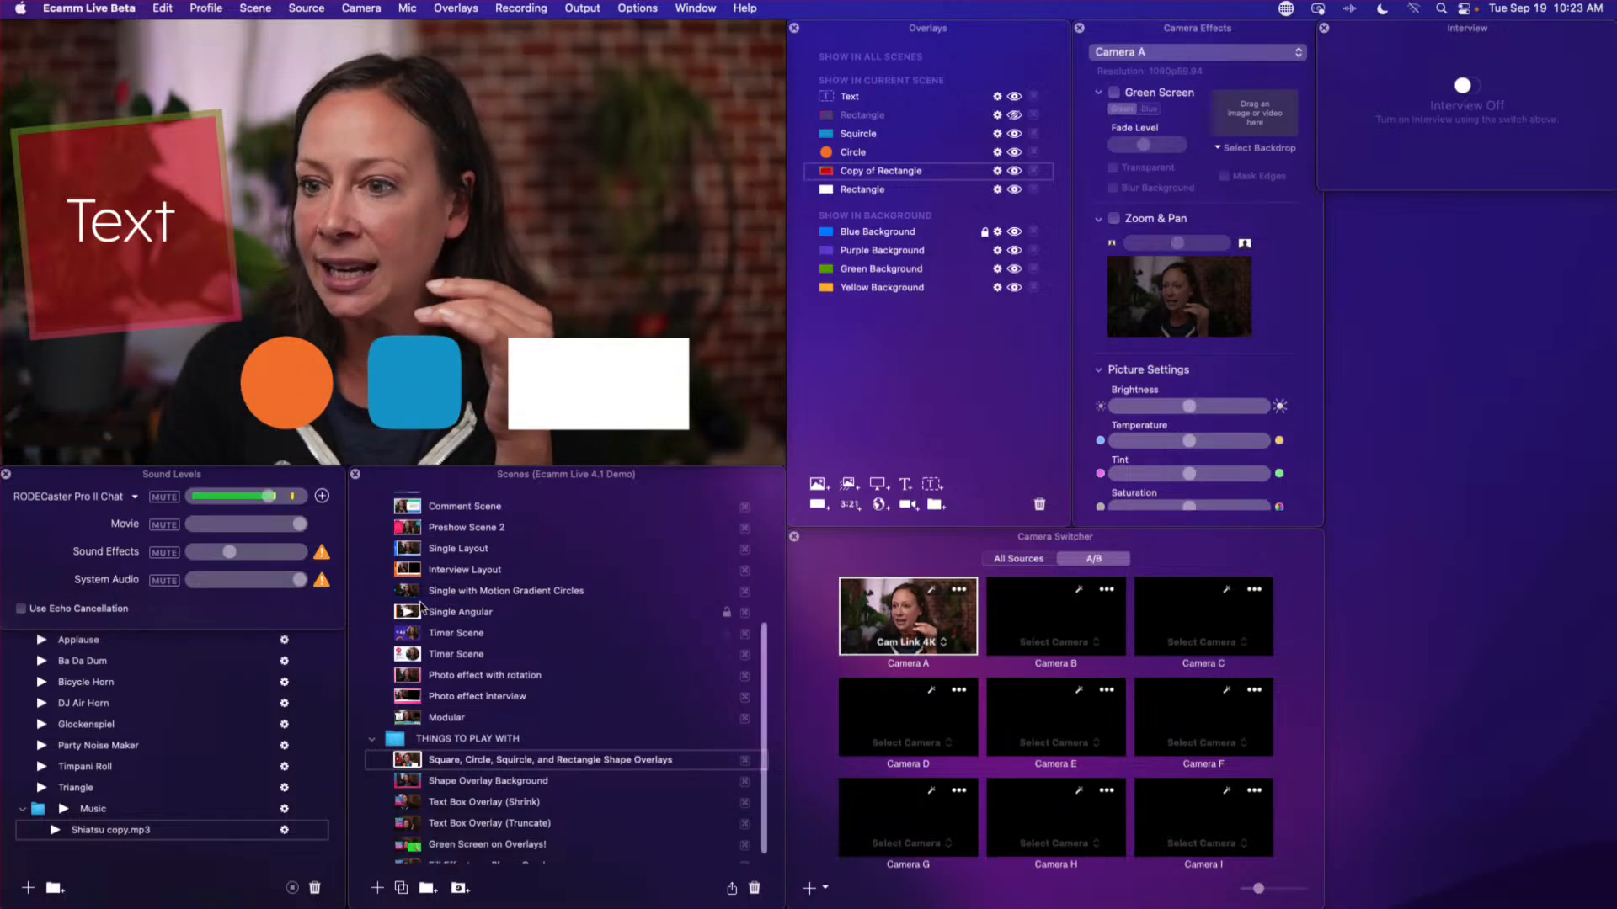
left_click(409, 579)
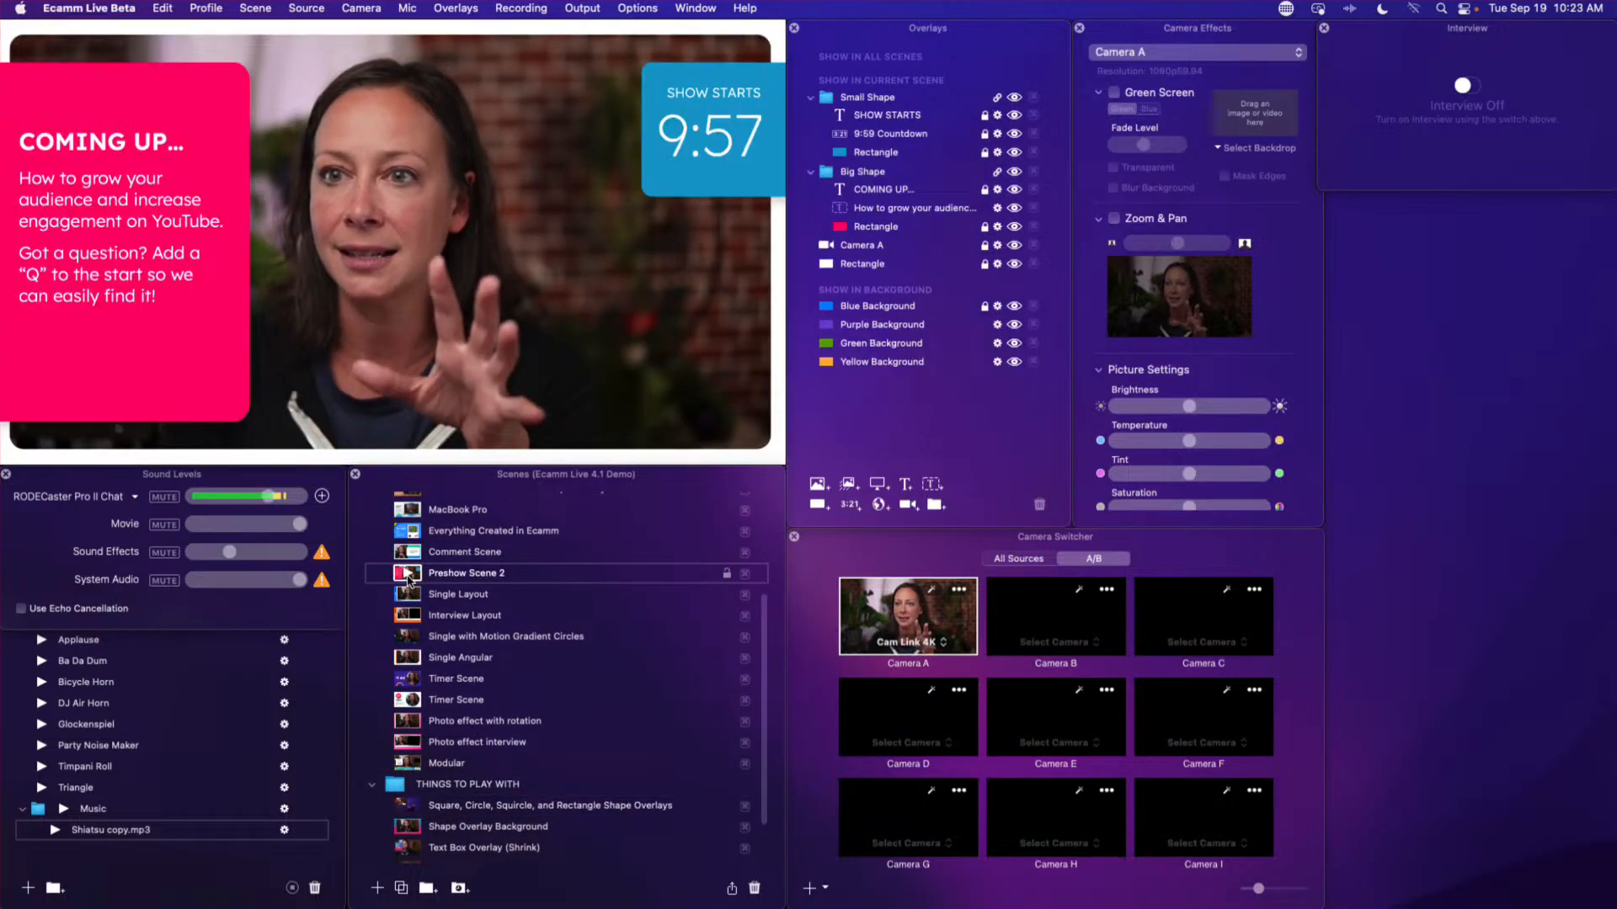
scroll(409, 581, "down", 3)
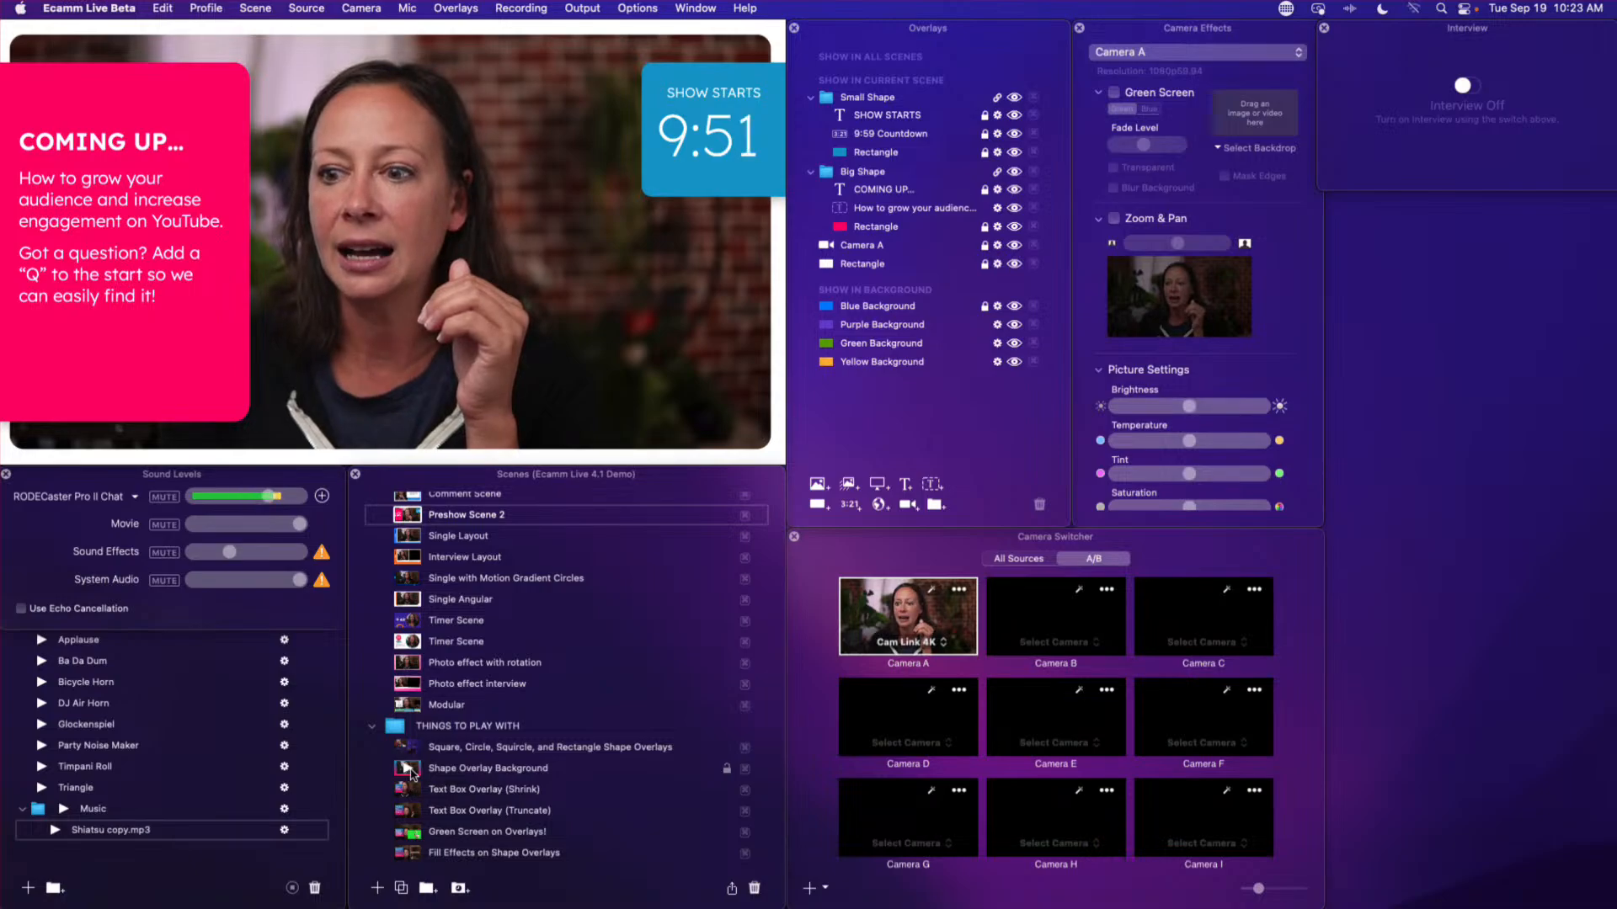
left_click(409, 770)
left_click(408, 748)
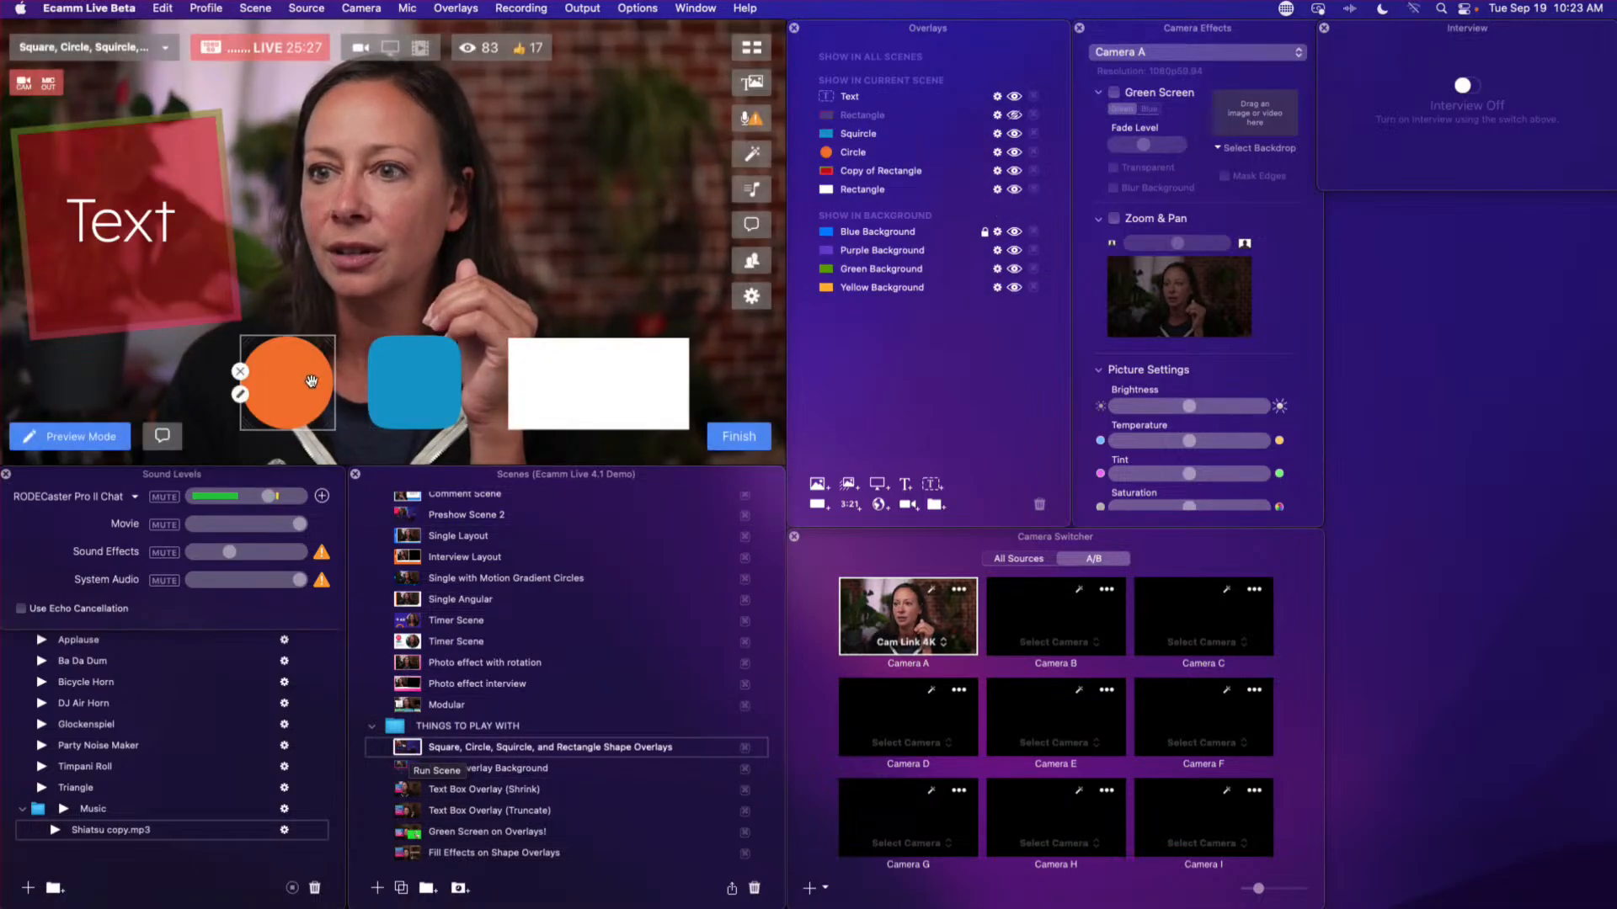
- Move the white rectangle up and to the right, and reshape it into a tall, narrow bar near the picture's right edge
mouse_move(289, 383)
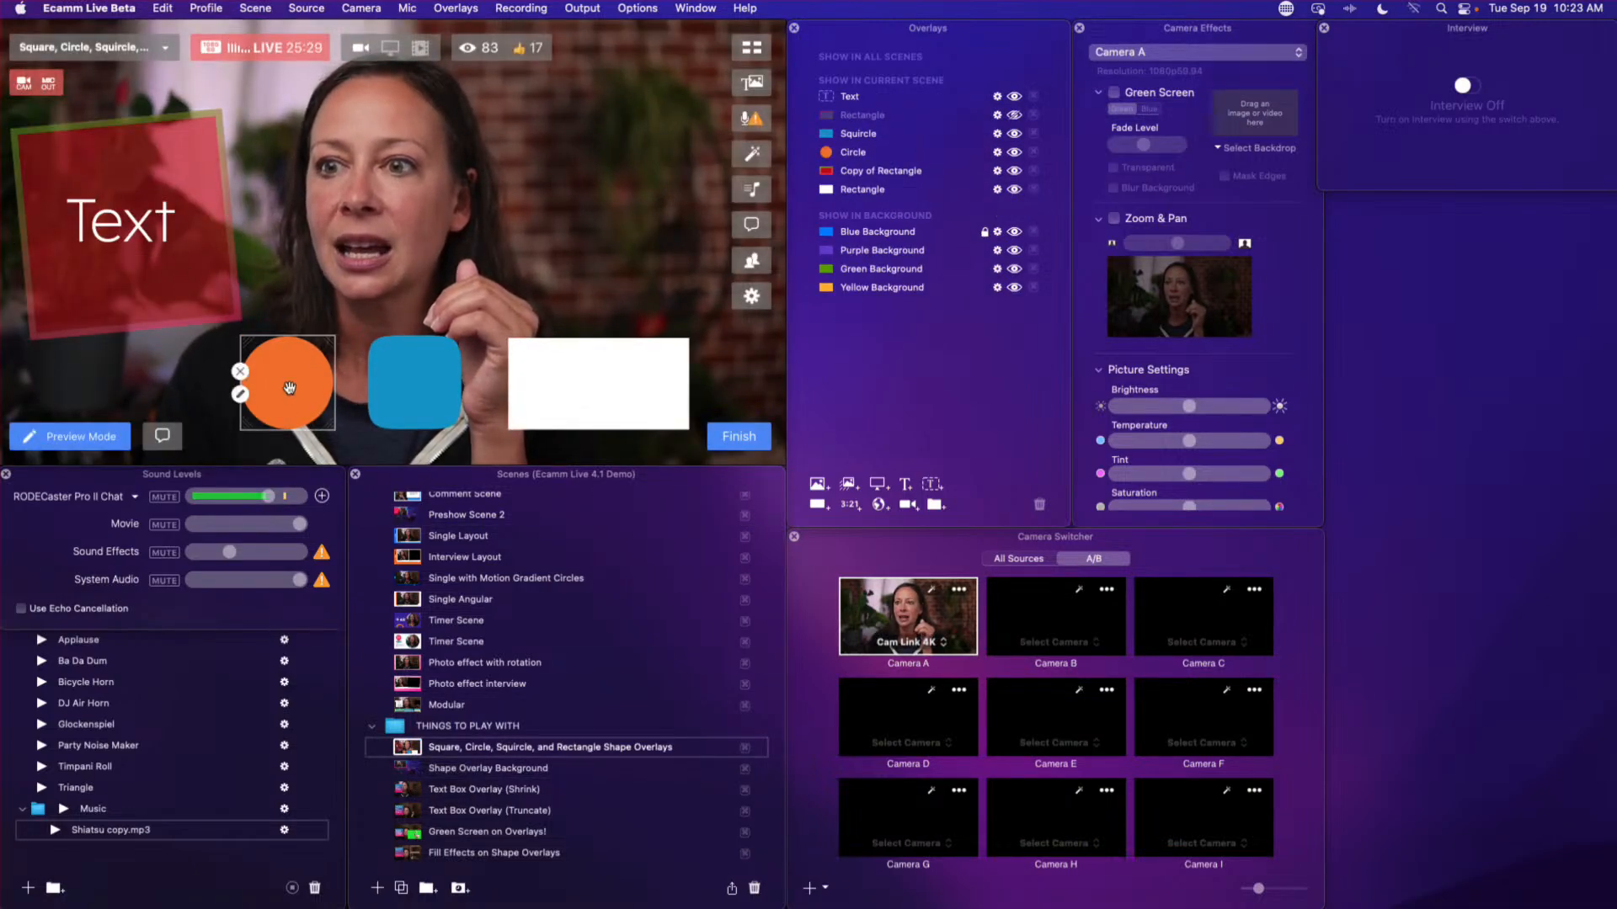
mouse_move(204, 280)
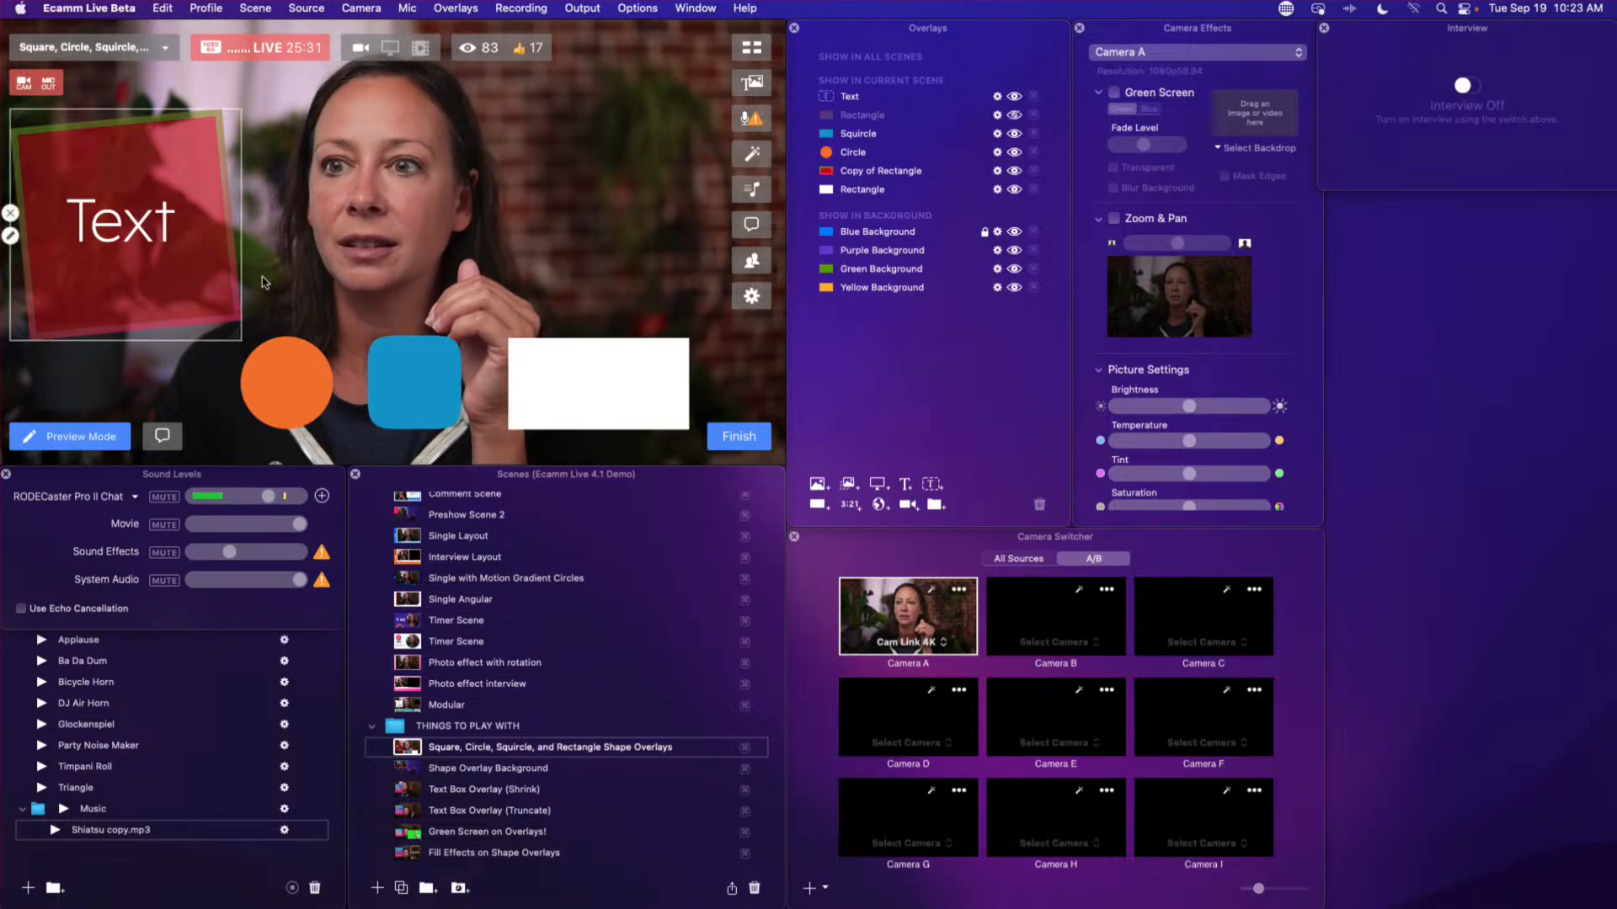
left_click_drag(586, 375, 644, 338)
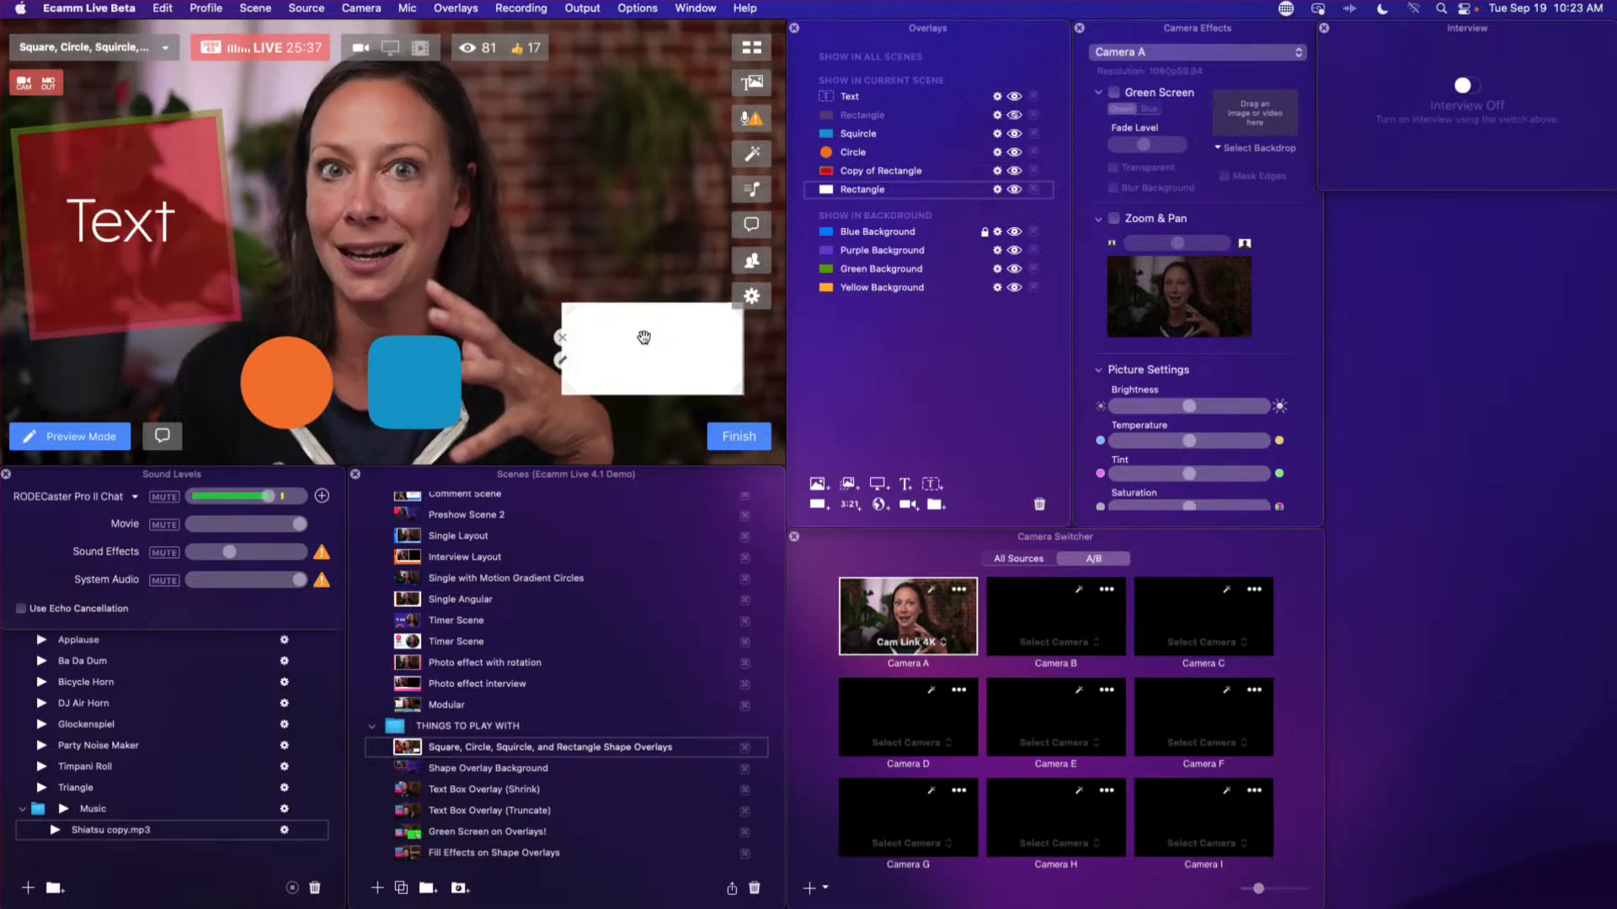
left_click_drag(563, 304, 682, 66)
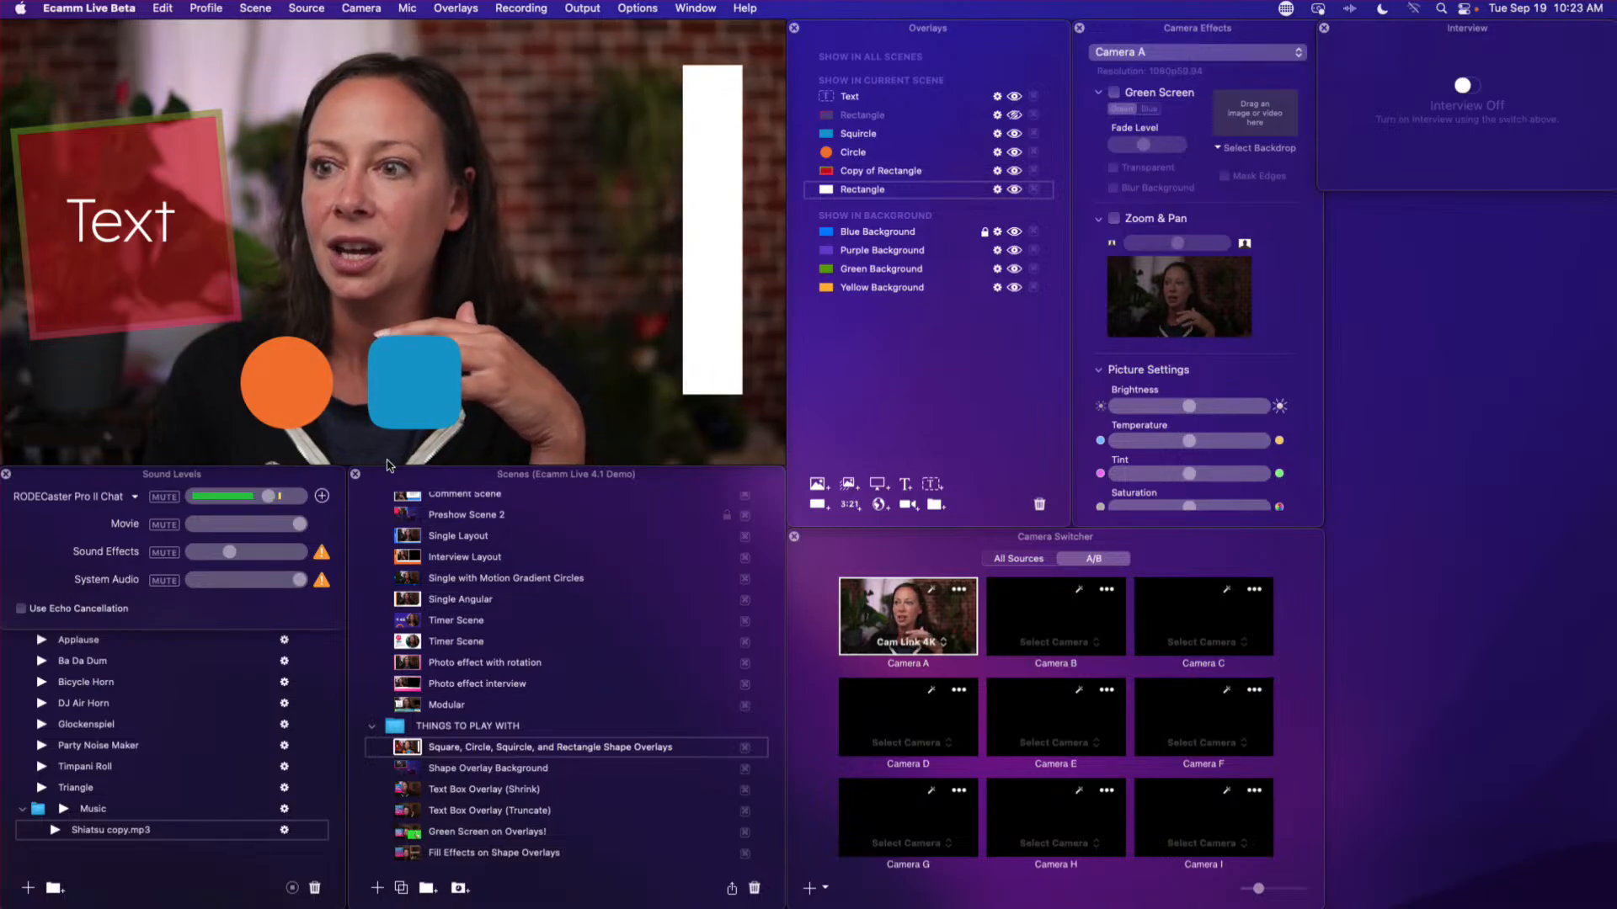
- Move the blue squircle onto the top of the white bar and the orange circle onto the red square's lower-right corner
left_click_drag(433, 390, 722, 109)
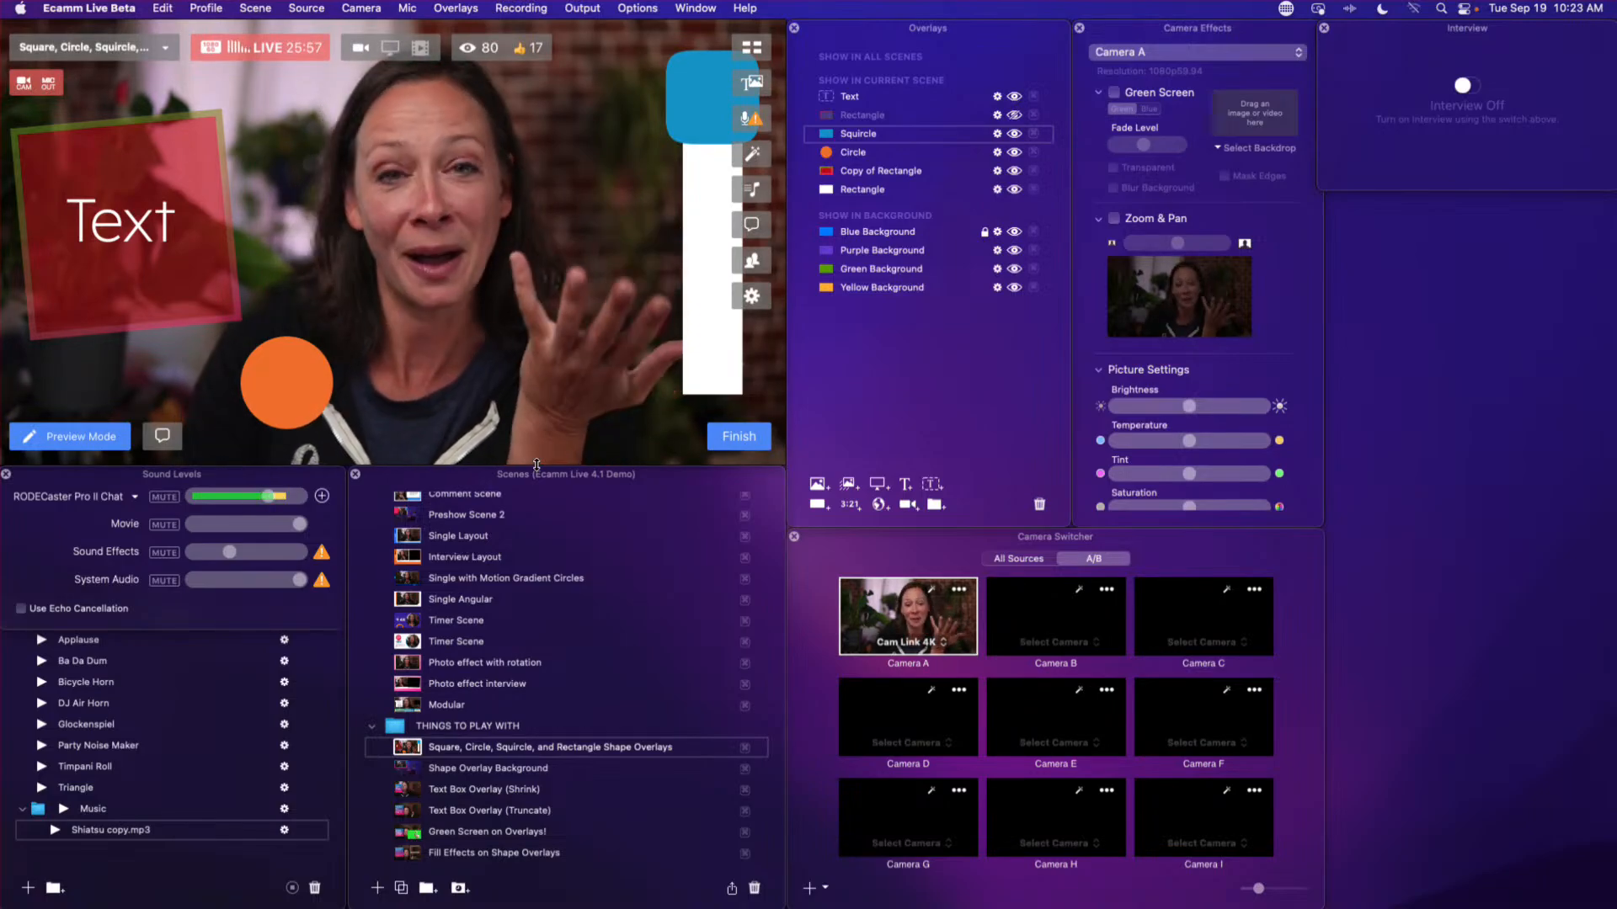
mouse_move(296, 392)
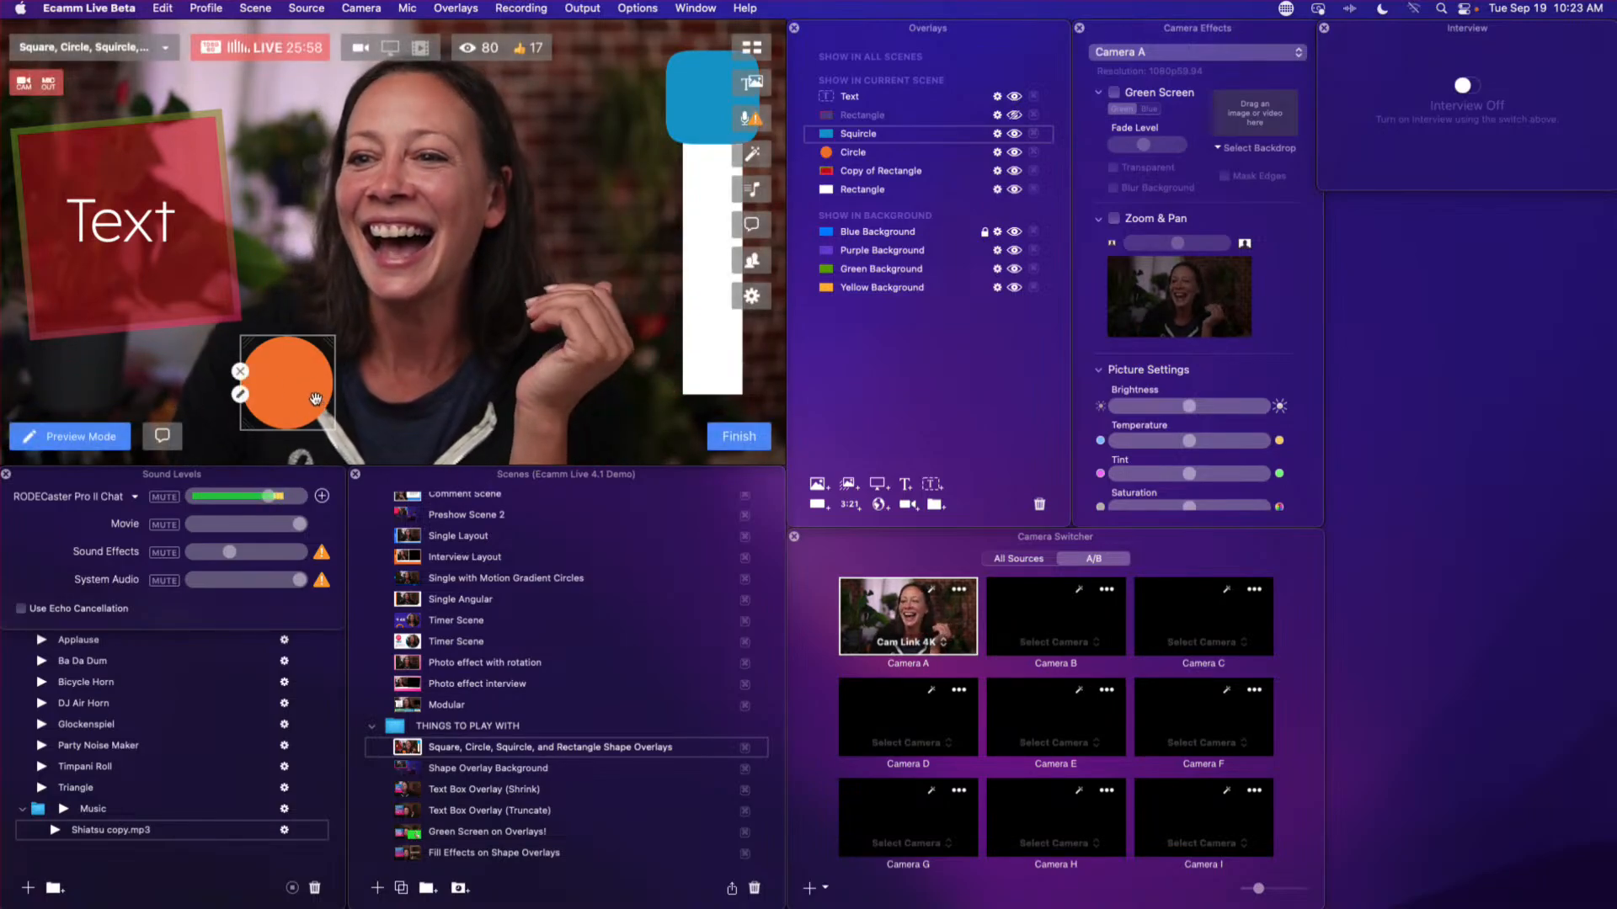
scroll(317, 381, "down", 5)
left_click_drag(410, 235, 259, 330)
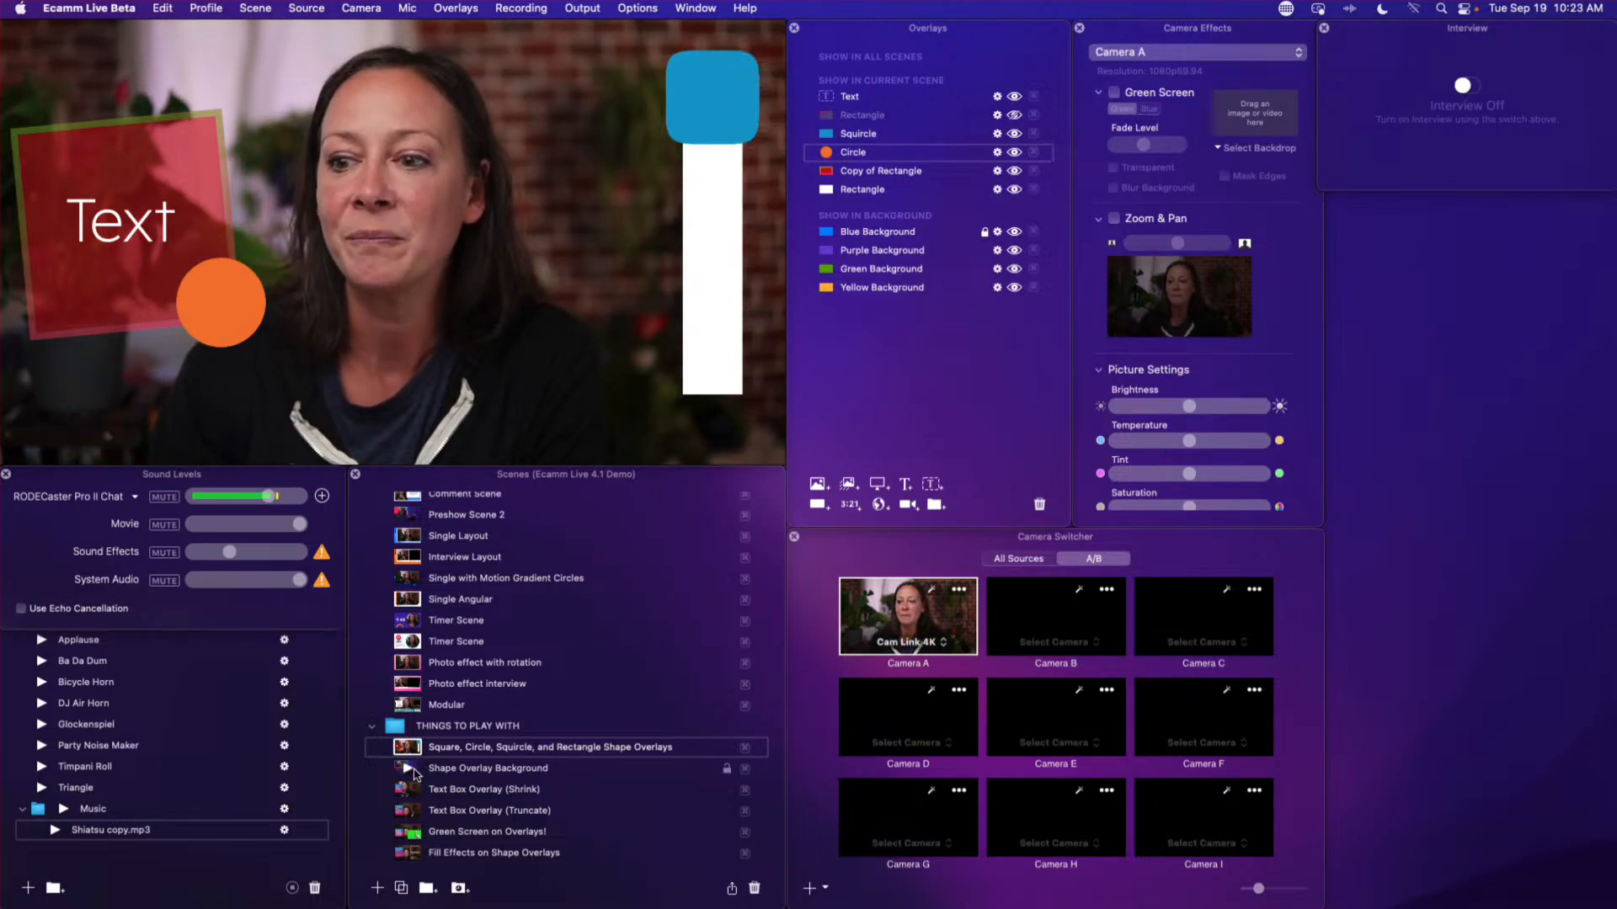
- Run the Shape Overlay Background scene and examine its background shape's gradient fill settings and first gradient color
left_click(412, 770)
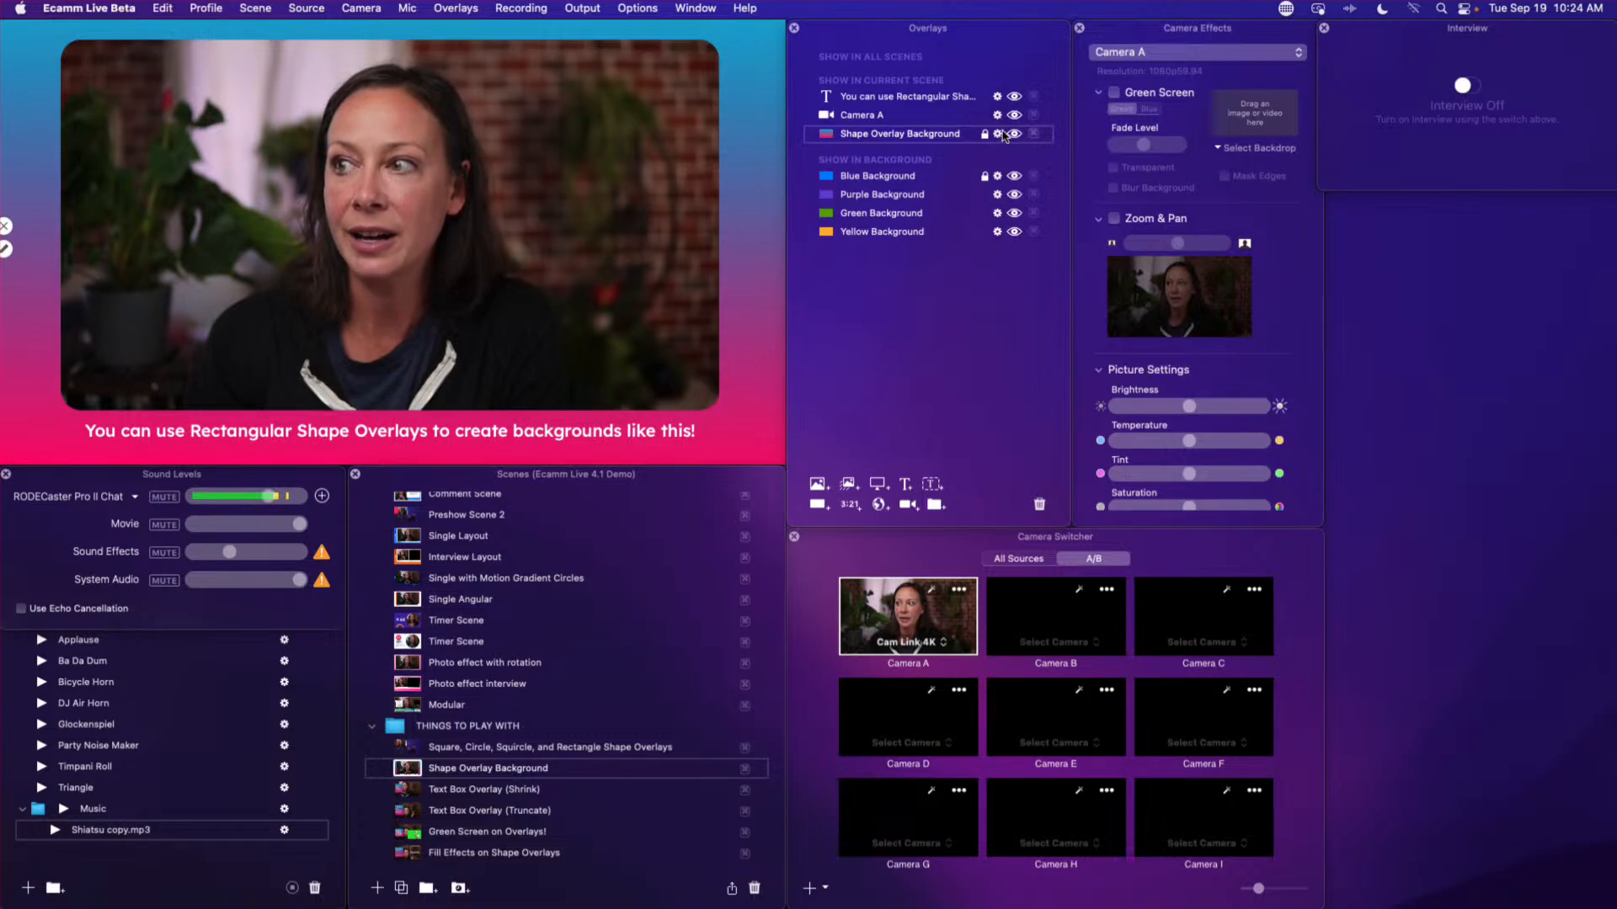
left_click(997, 133)
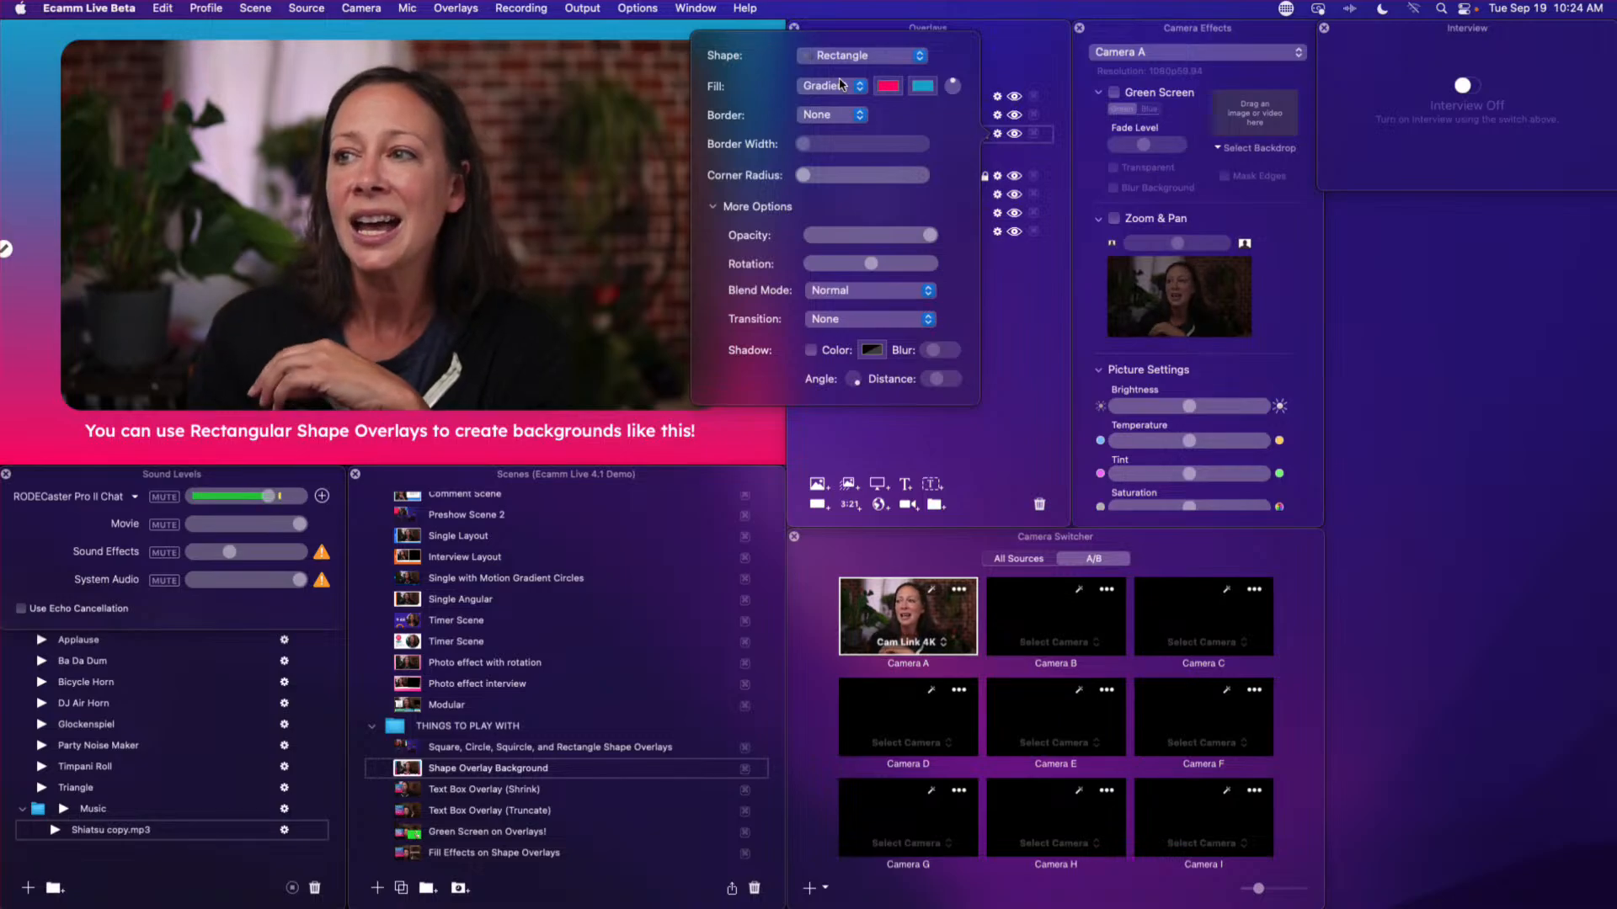
left_click(894, 90)
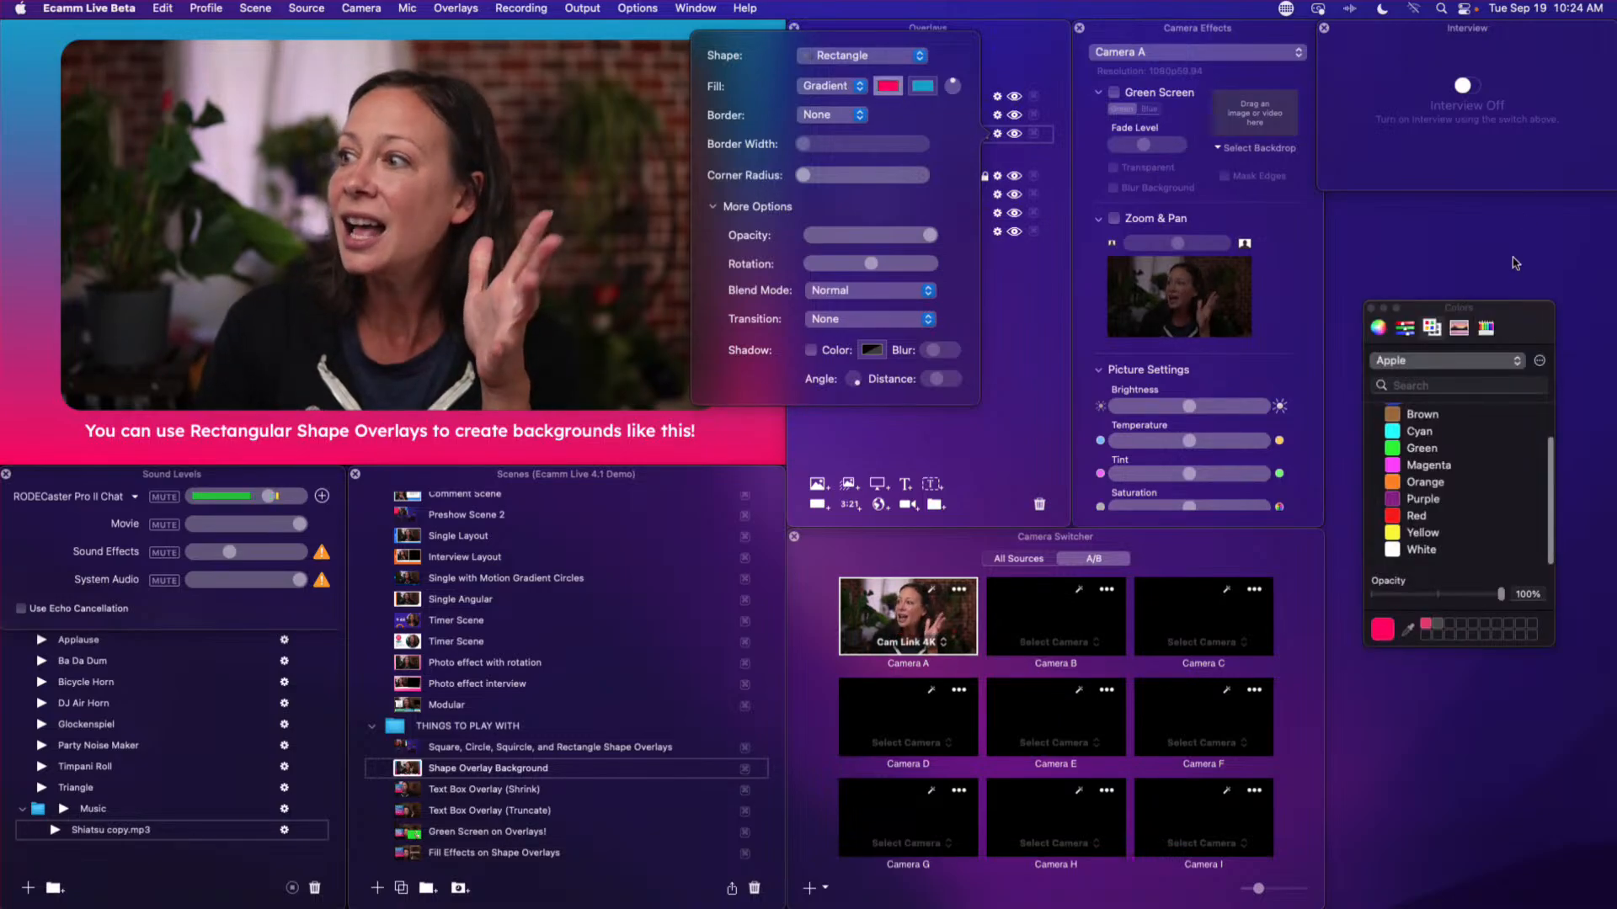
left_click(1372, 308)
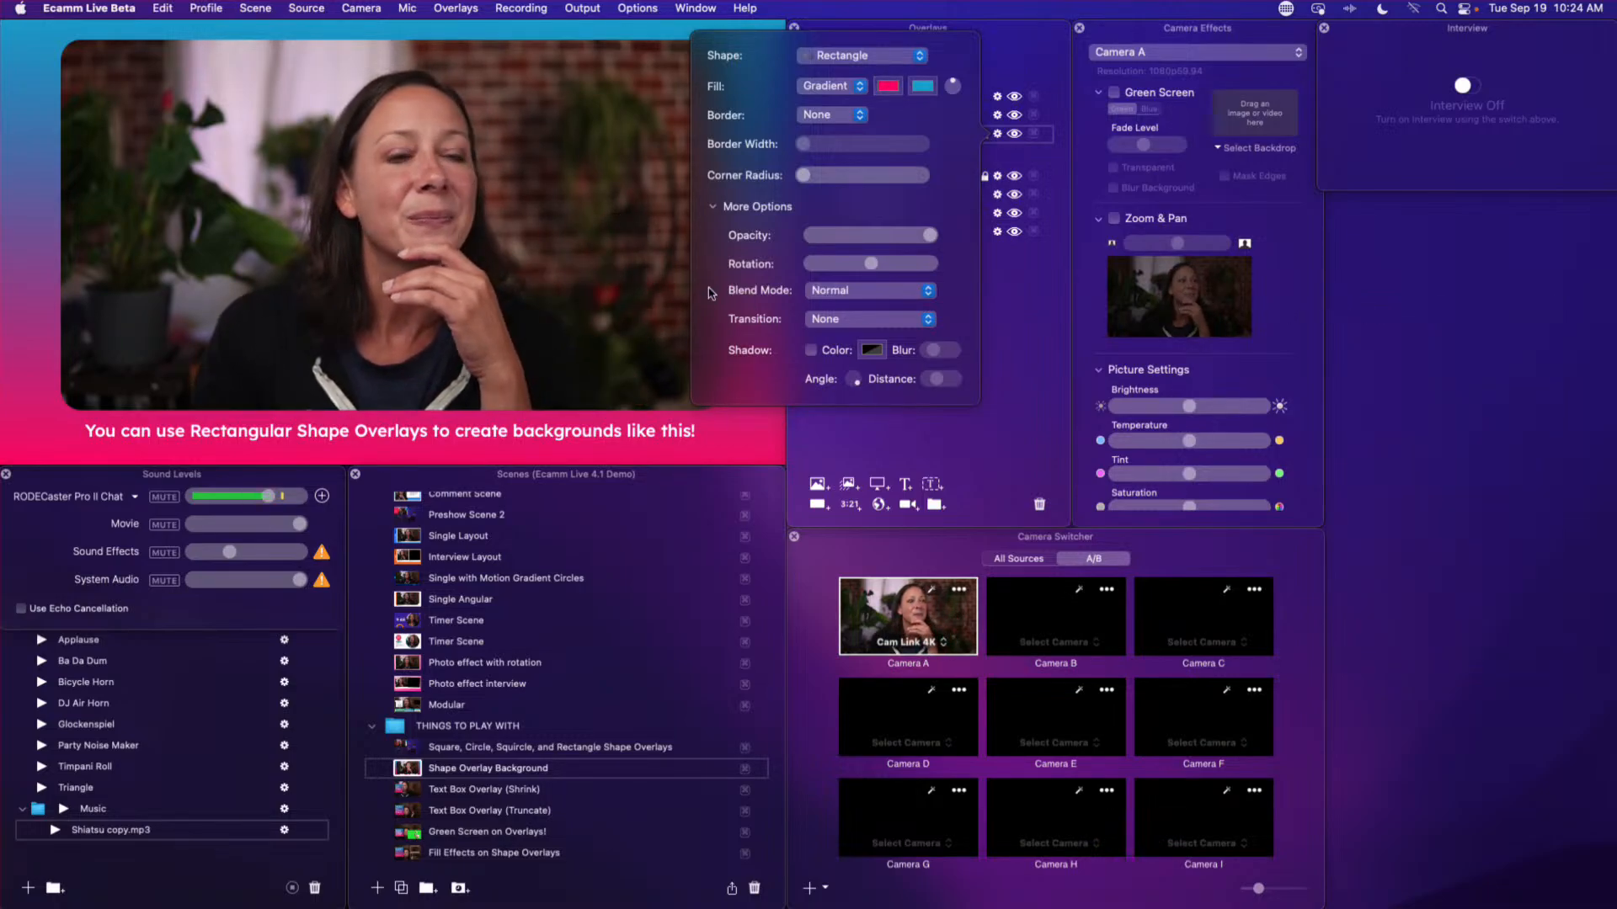
left_click(1044, 78)
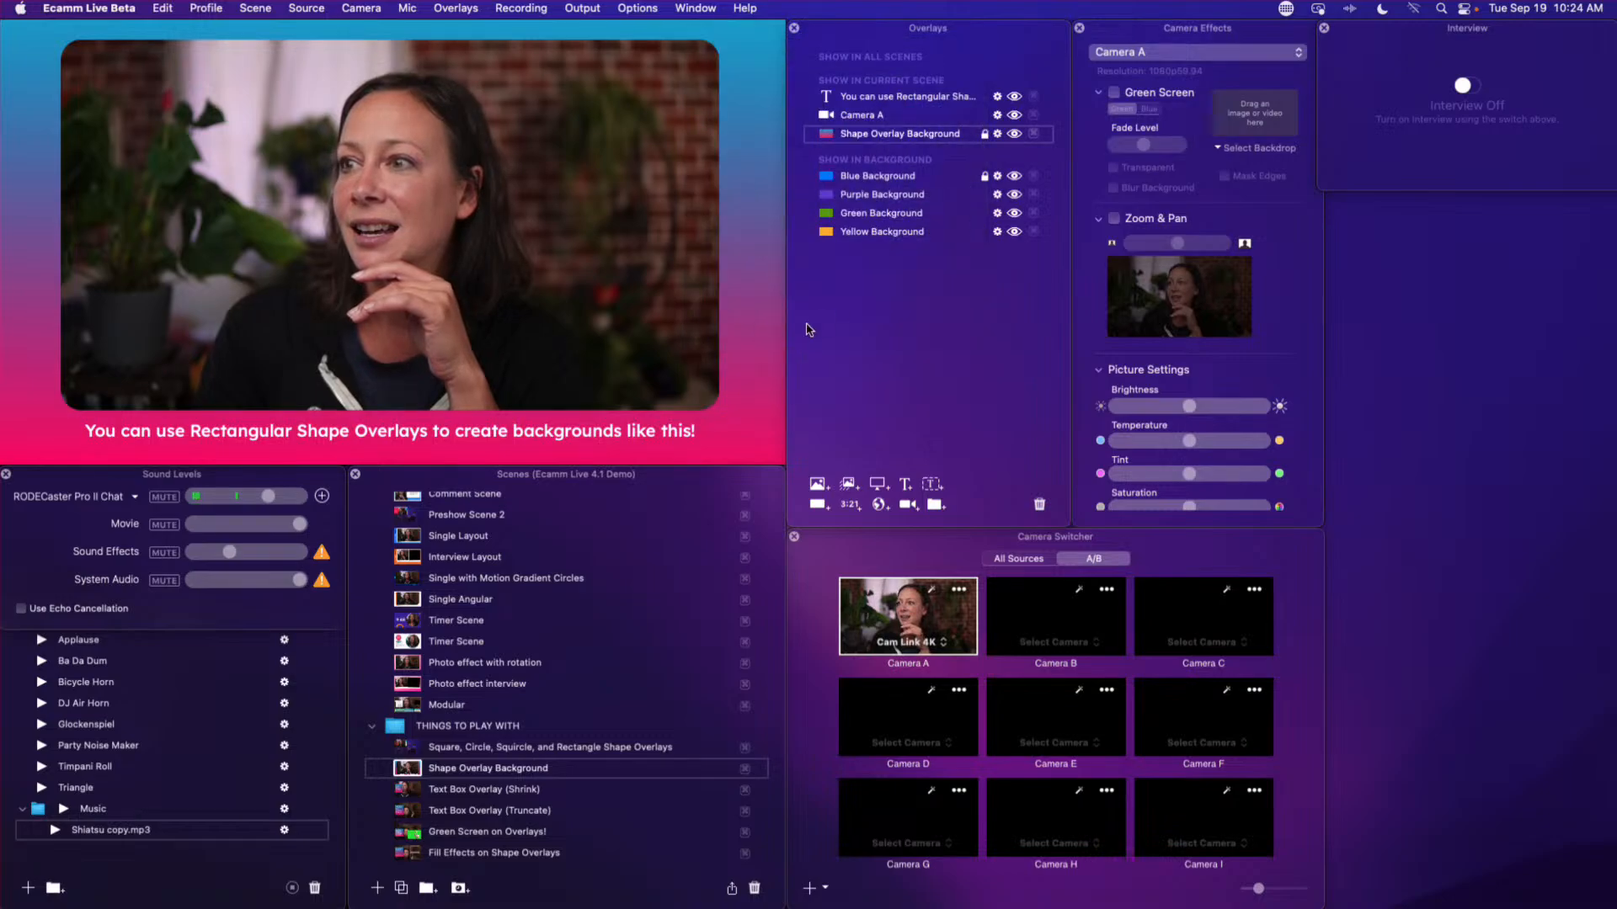
- Run the Text Box Overlay (Shrink) scene and examine the style choices in its text box's settings, keeping Text Box (Shrink)
left_click(411, 791)
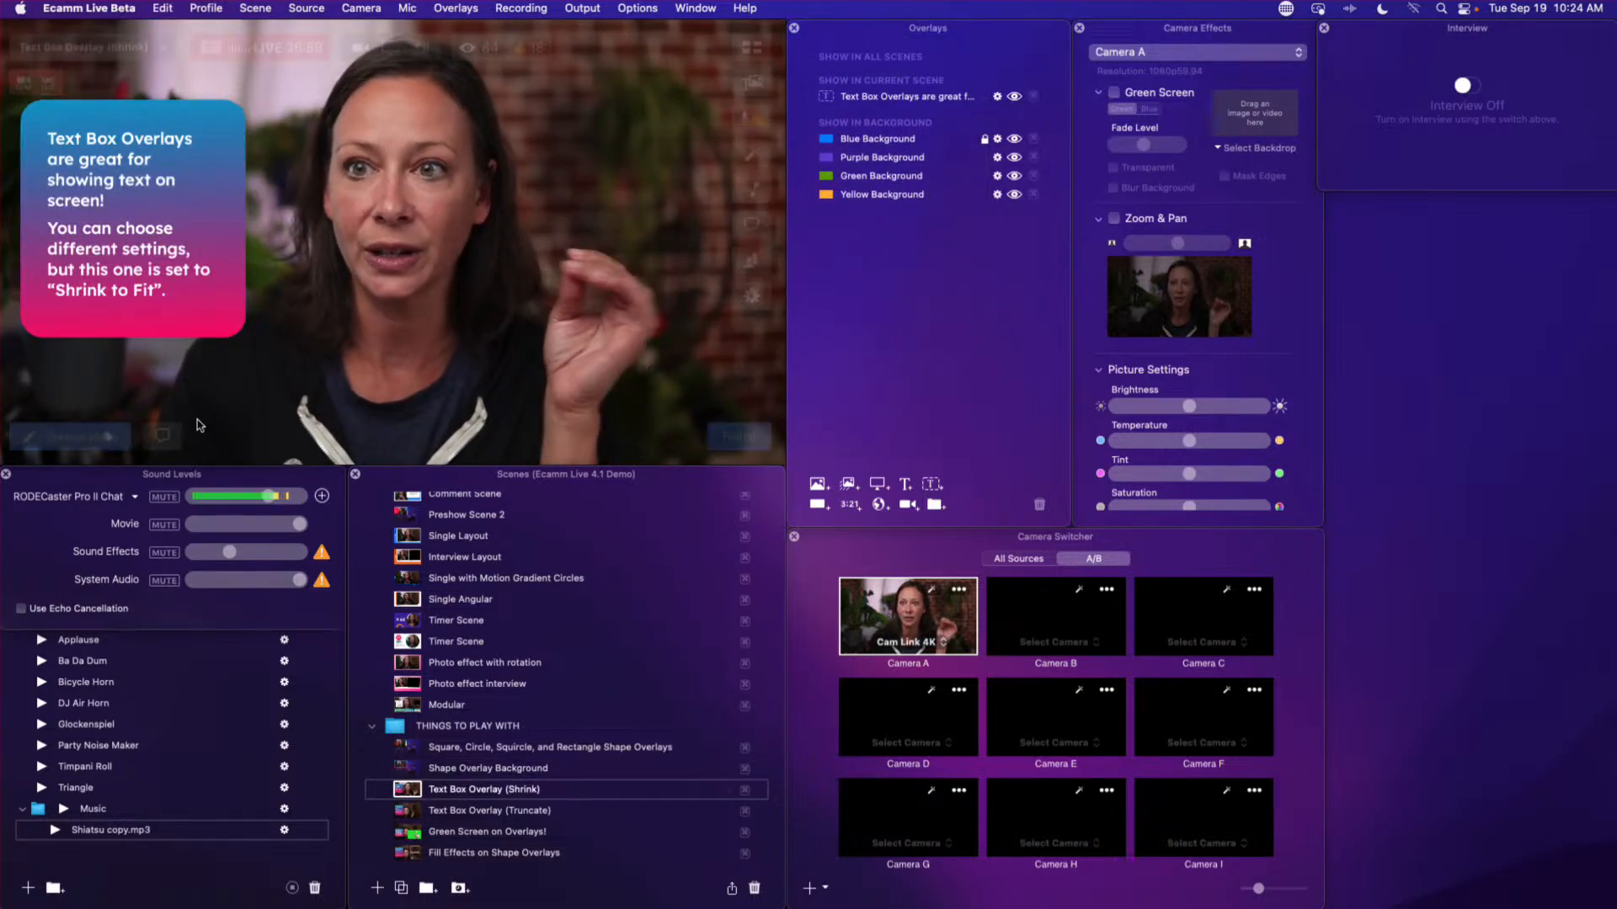
mouse_move(165, 204)
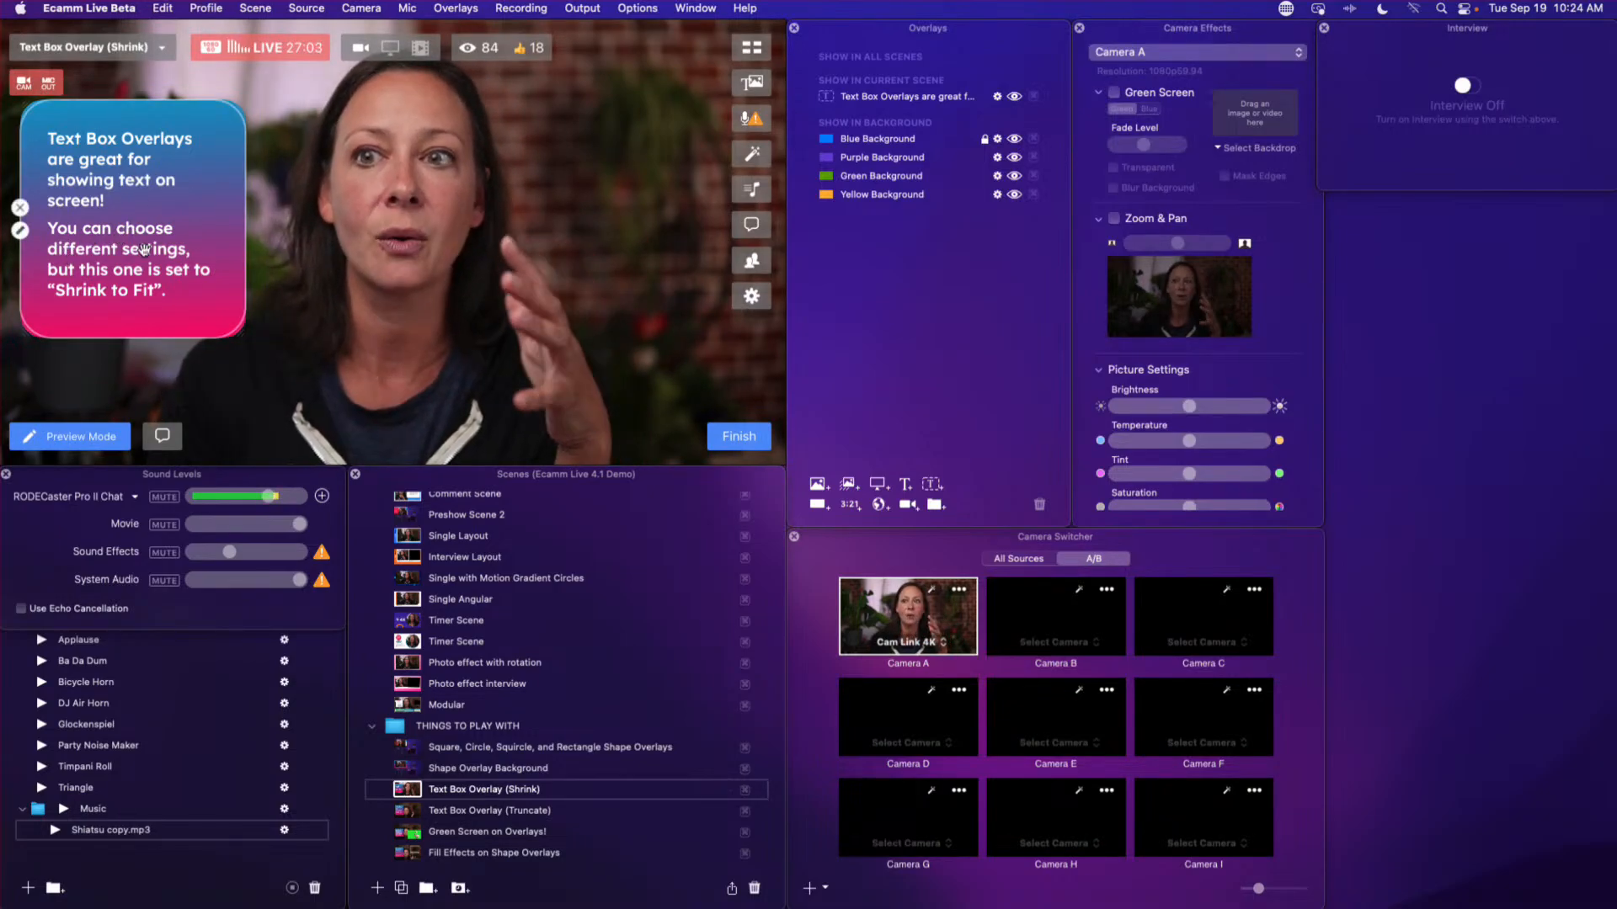
left_click(20, 230)
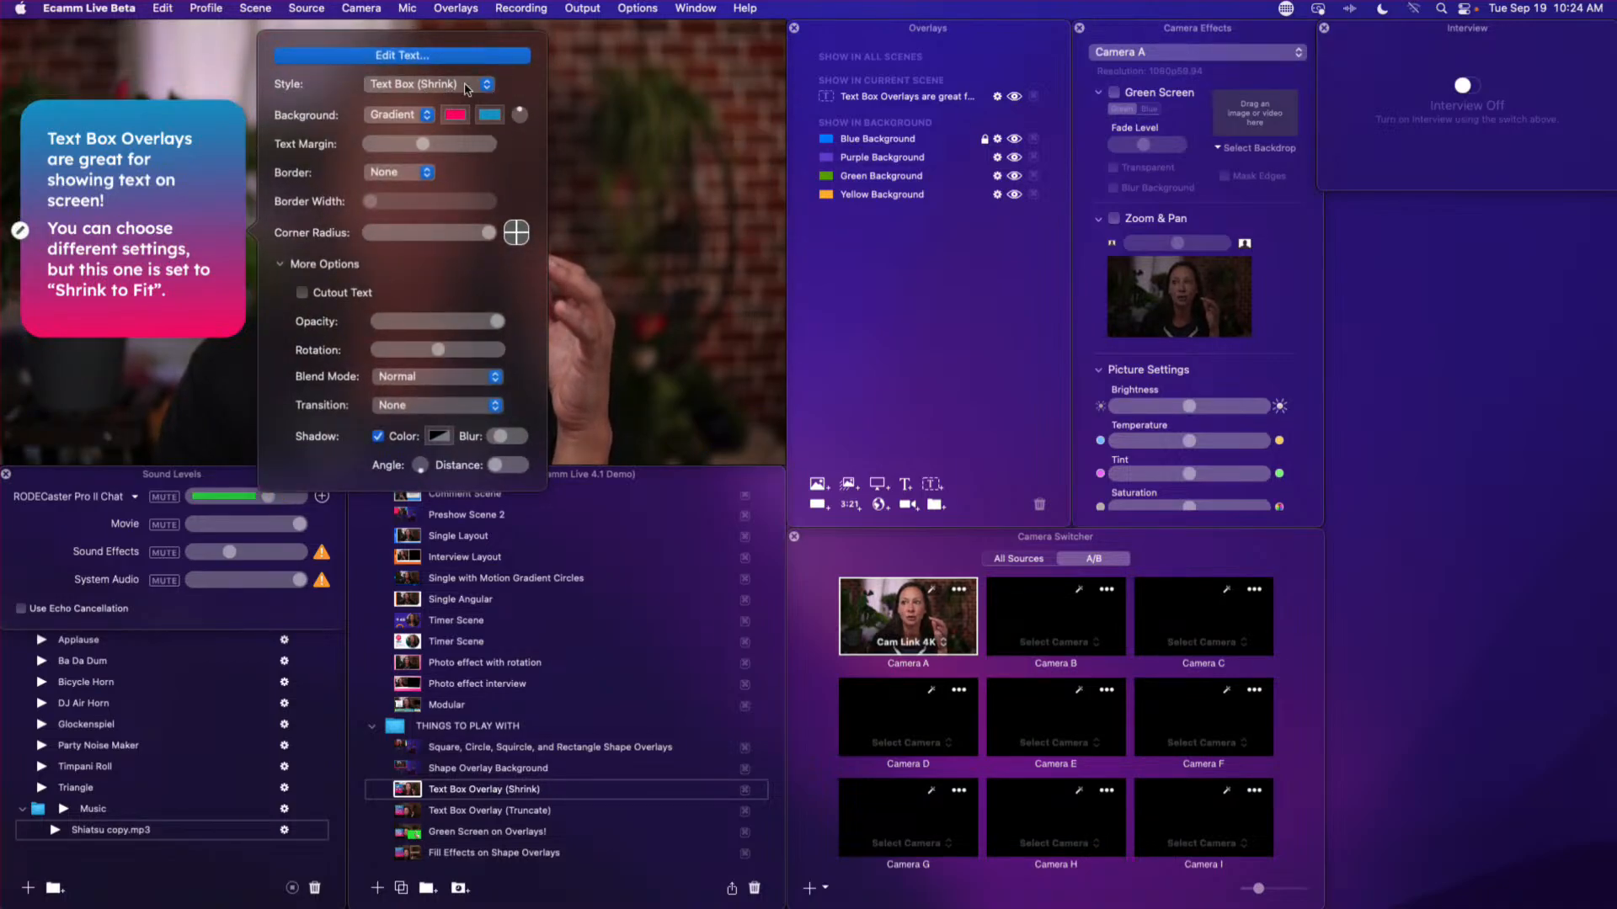
left_click(435, 88)
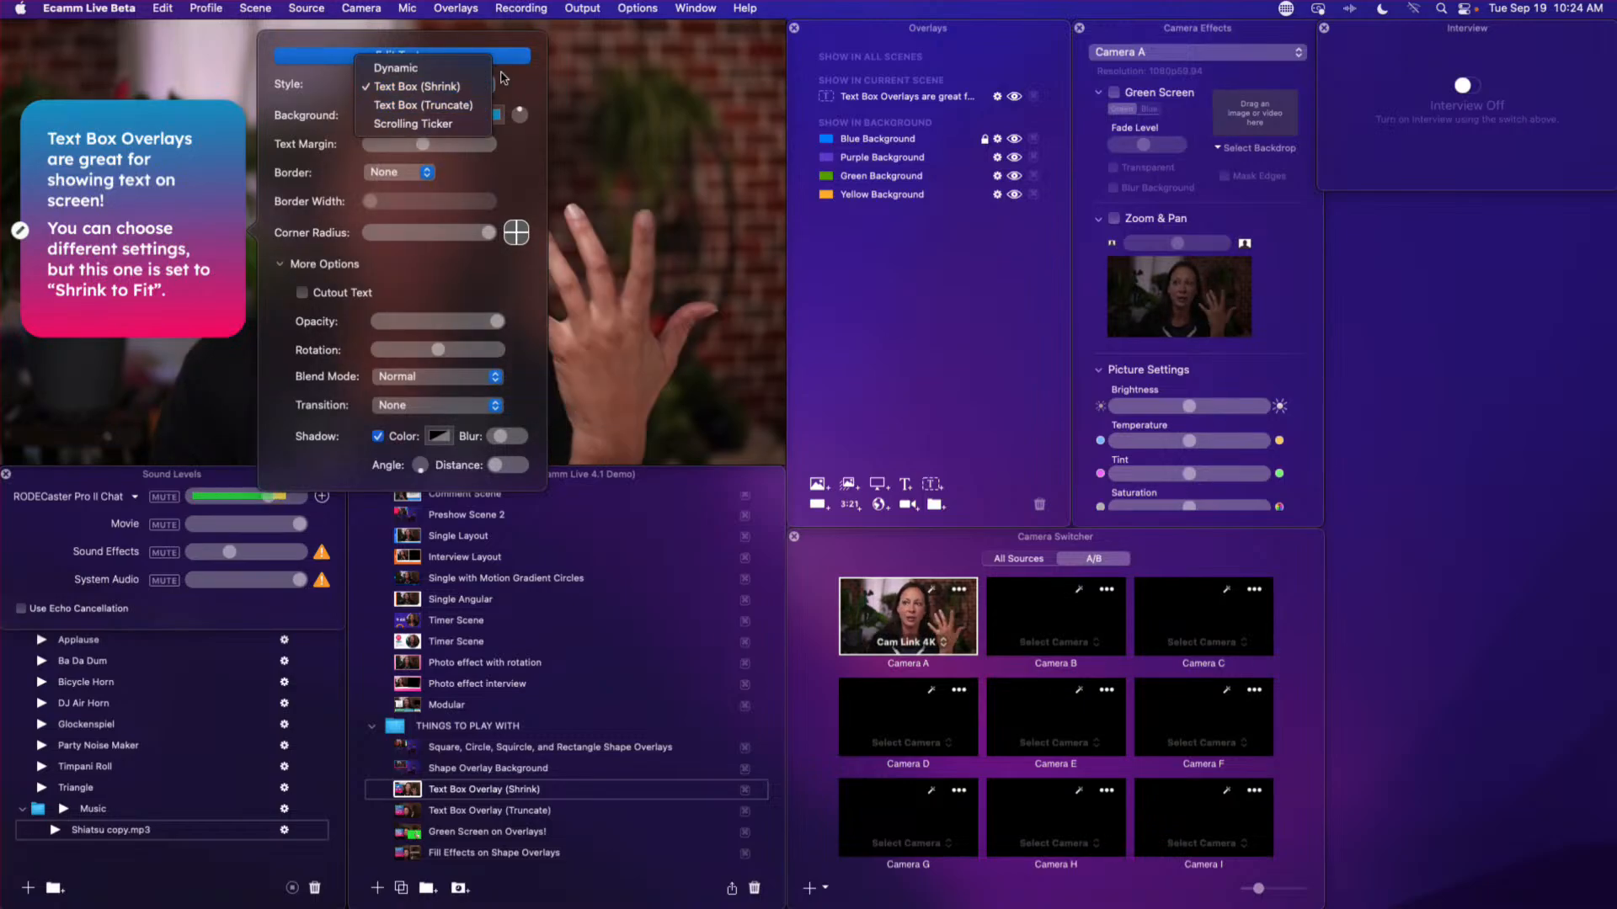
left_click(500, 87)
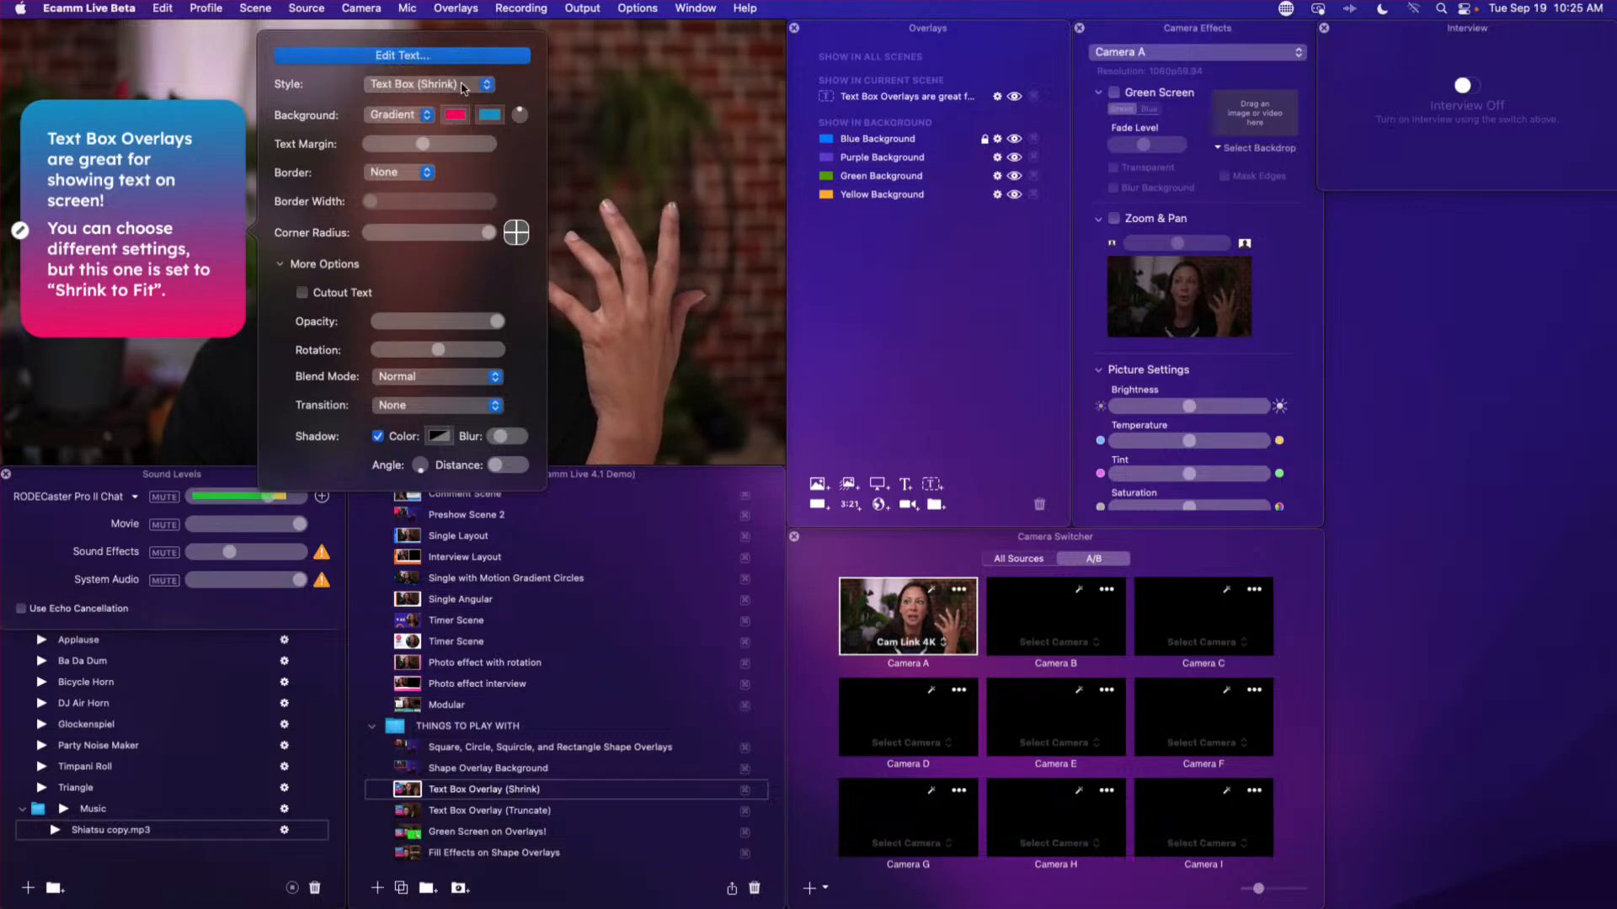
left_click(435, 87)
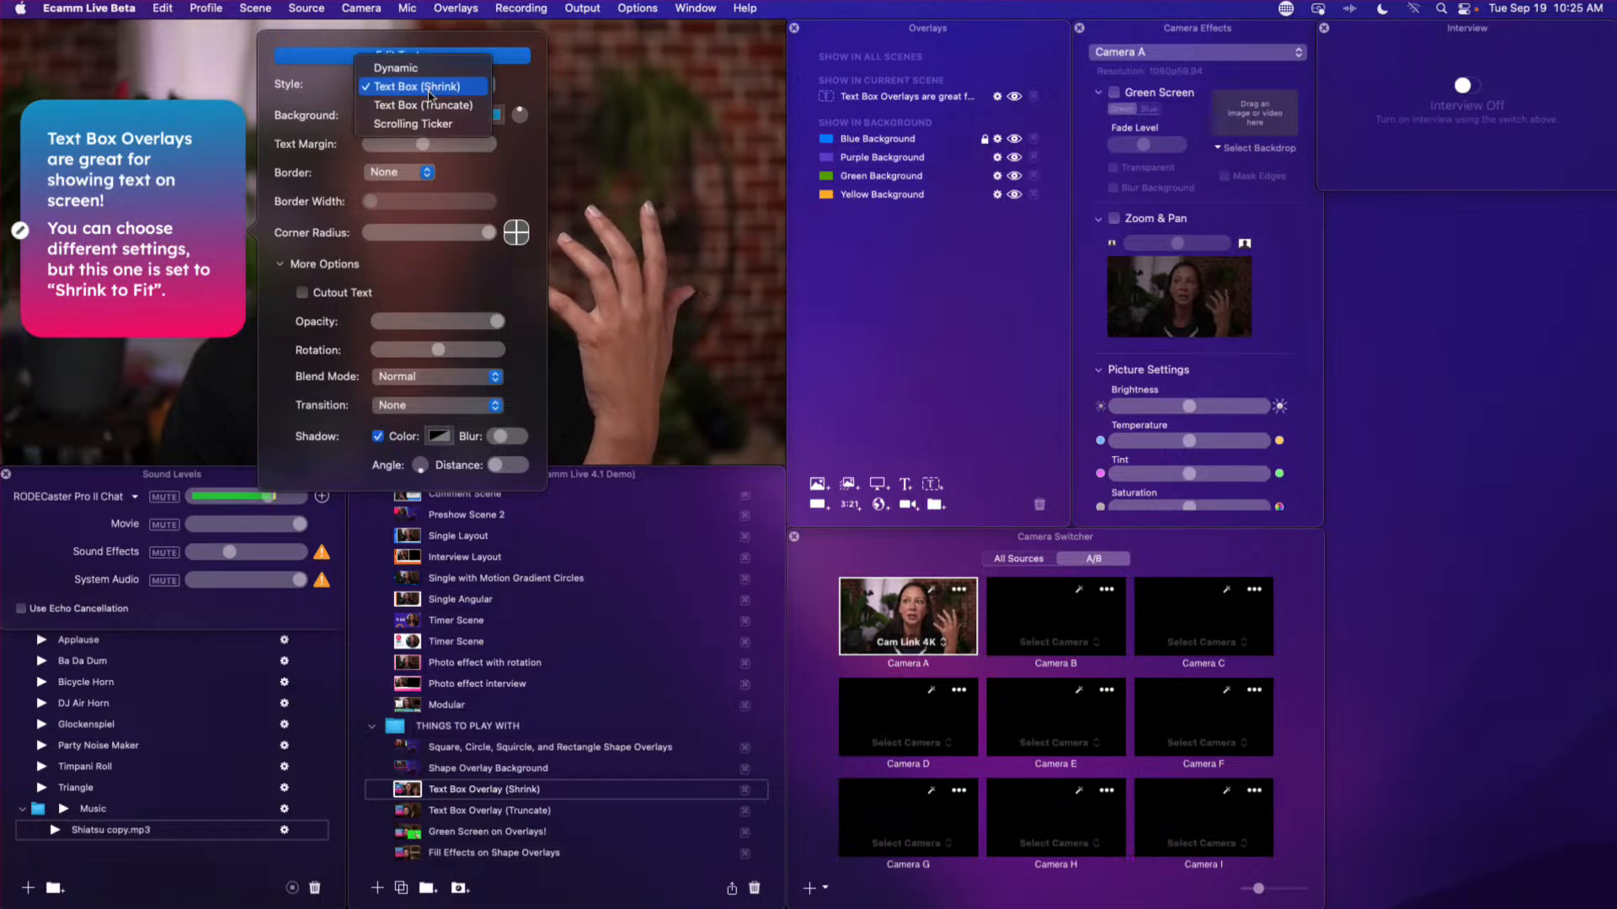
left_click(518, 91)
- Enlarge and shrink the gradient text box several times to demonstrate how Shrink to Fit text responds to the box size
left_click(195, 233)
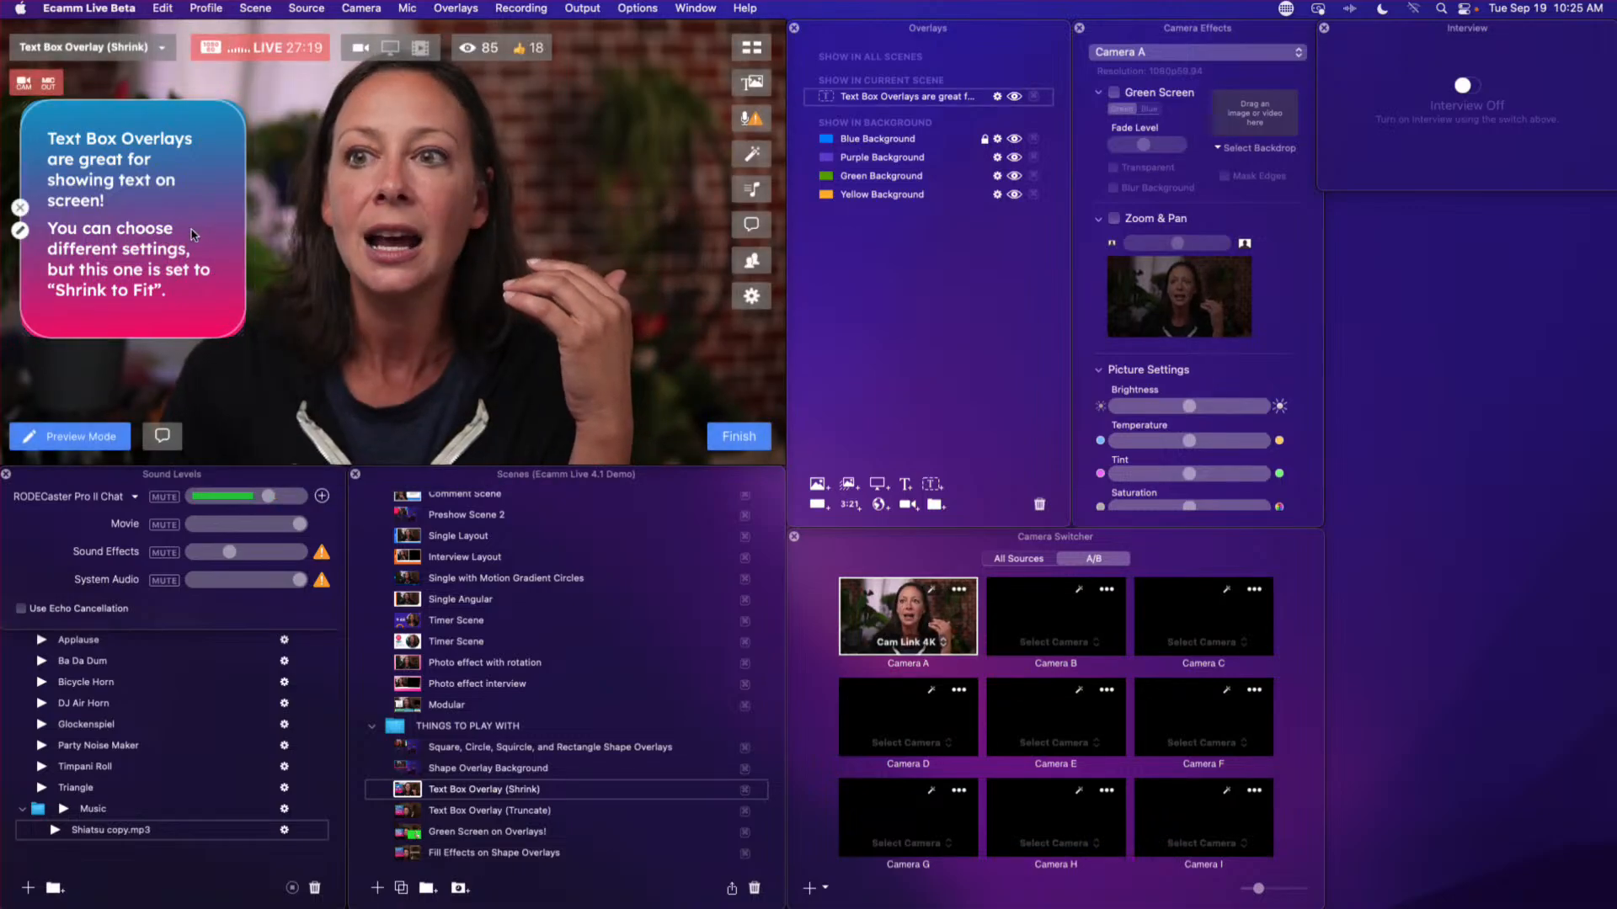
scroll(195, 234, "up", 3)
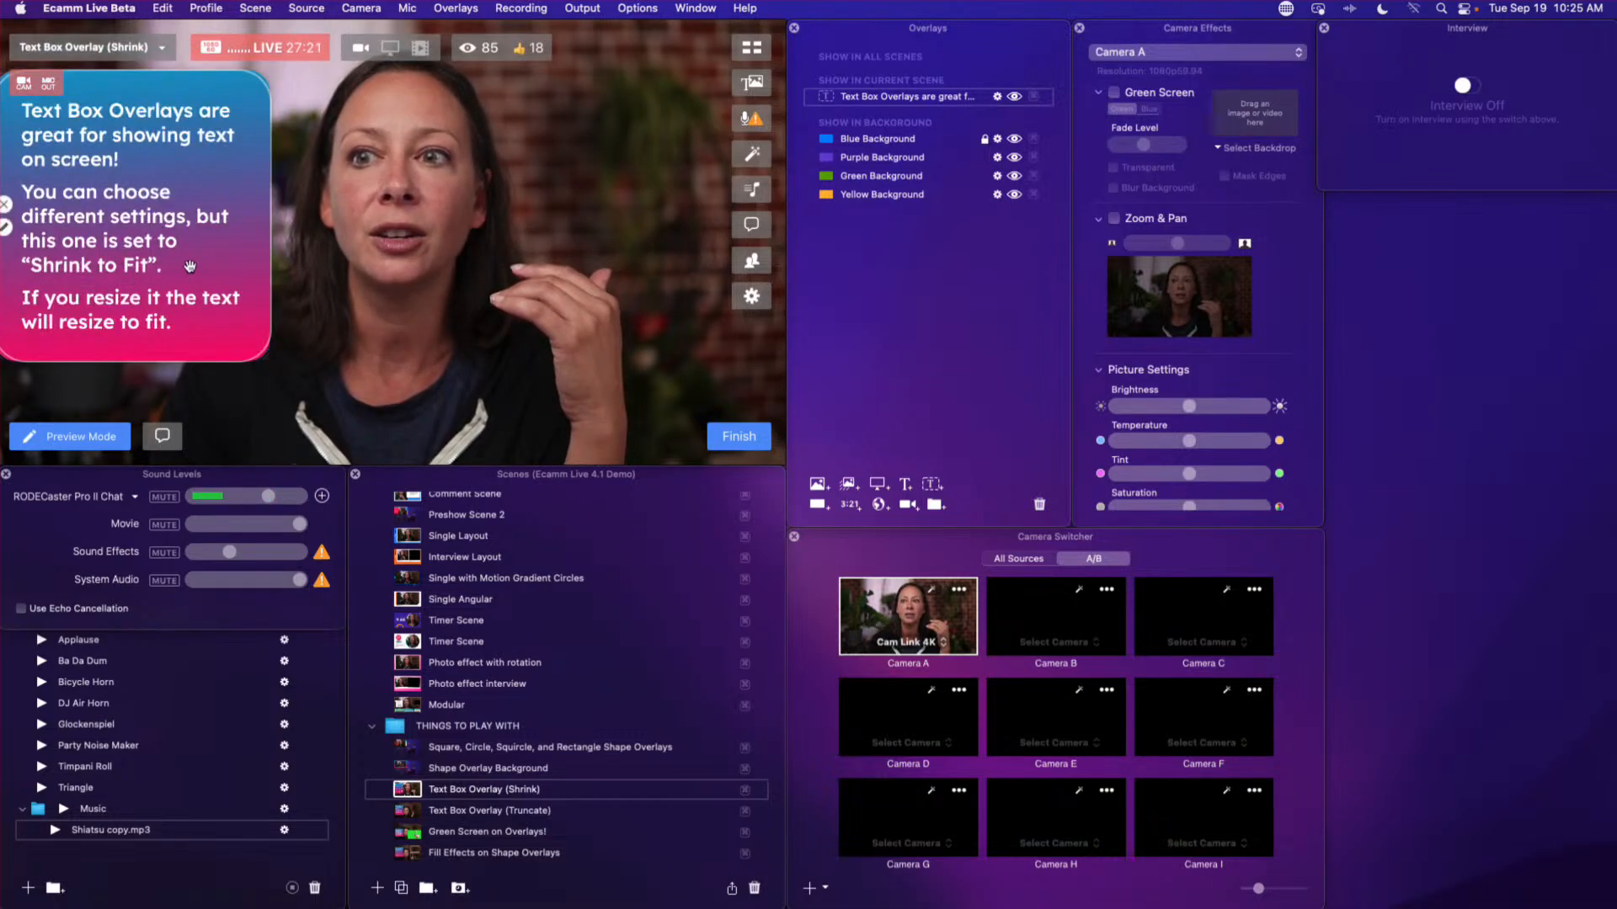
scroll(190, 266, "down", 4)
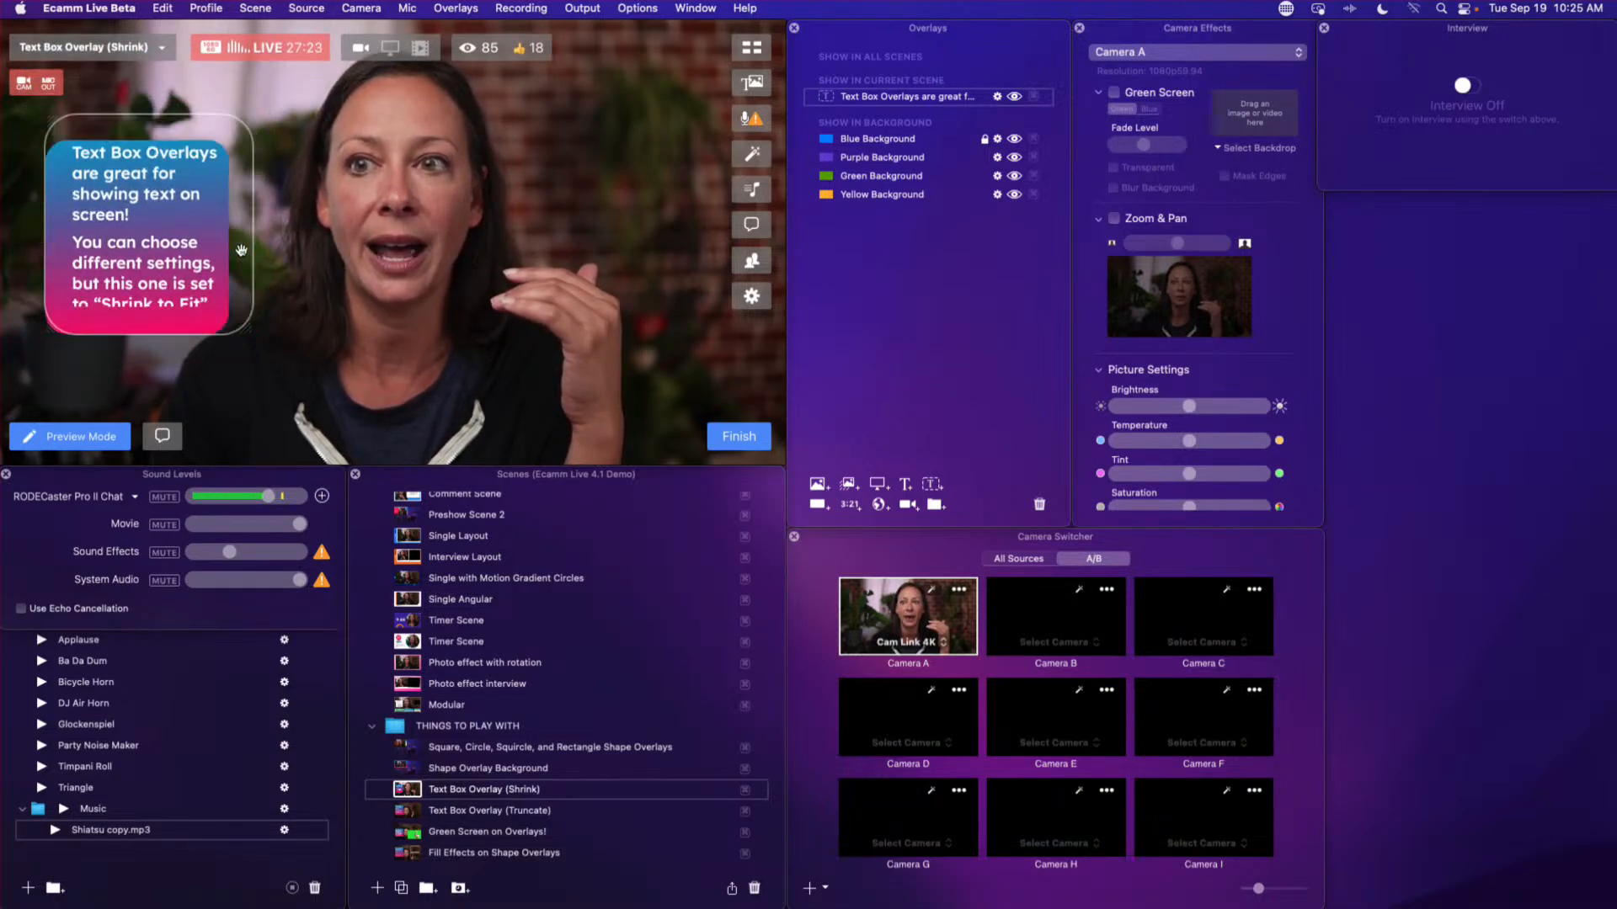
scroll(241, 250, "down", 2)
scroll(195, 257, "up", 6)
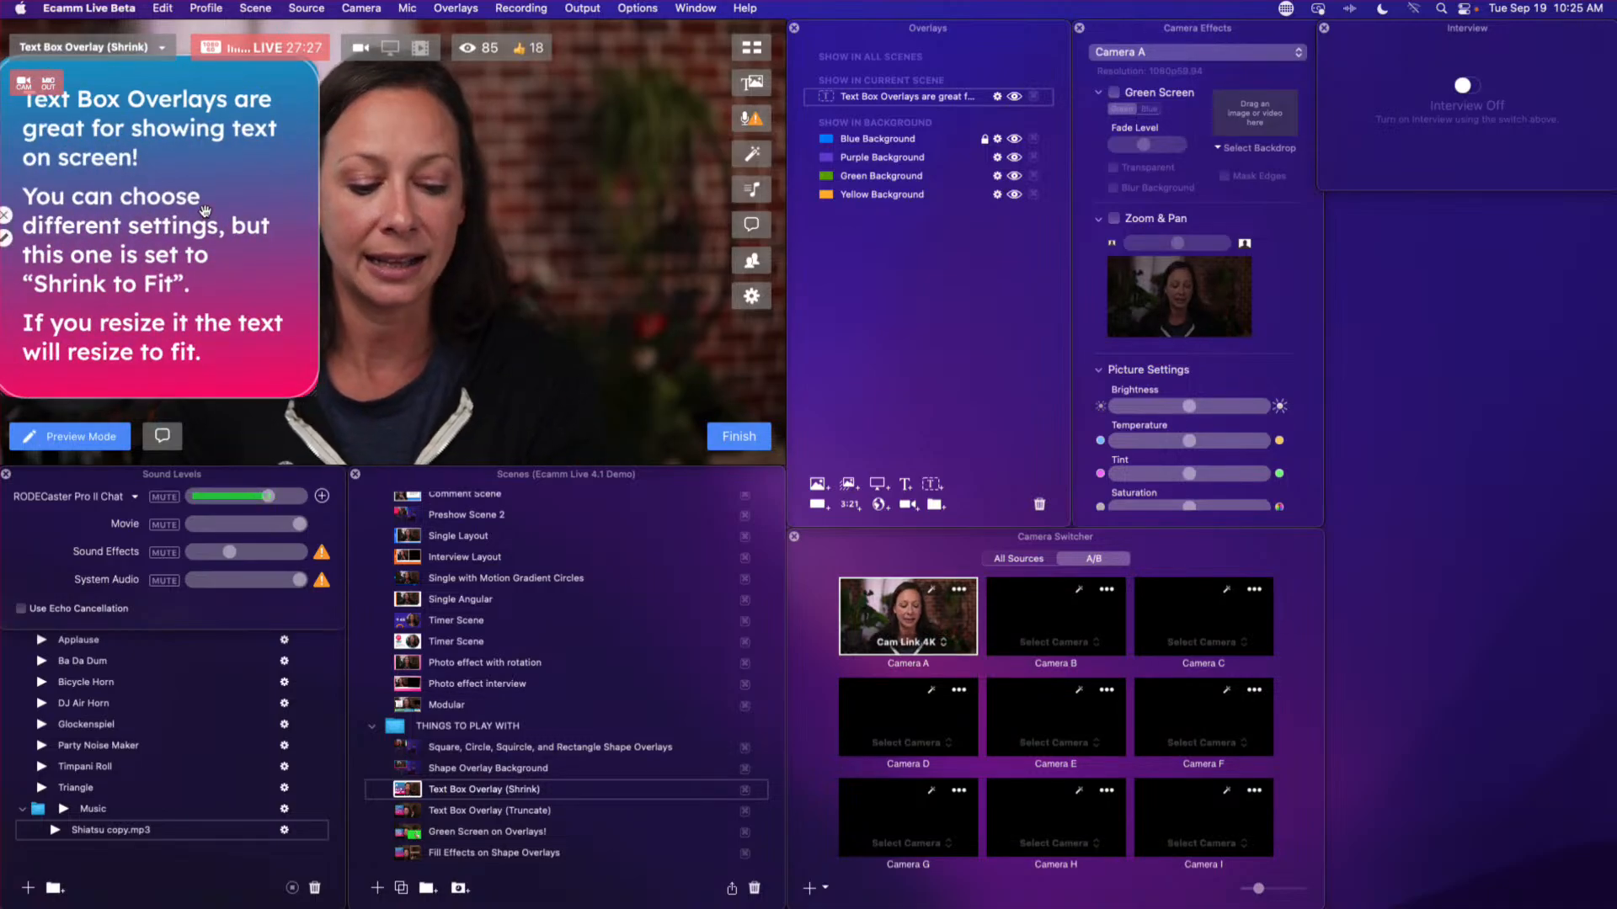
scroll(205, 208, "down", 5)
scroll(228, 250, "up", 5)
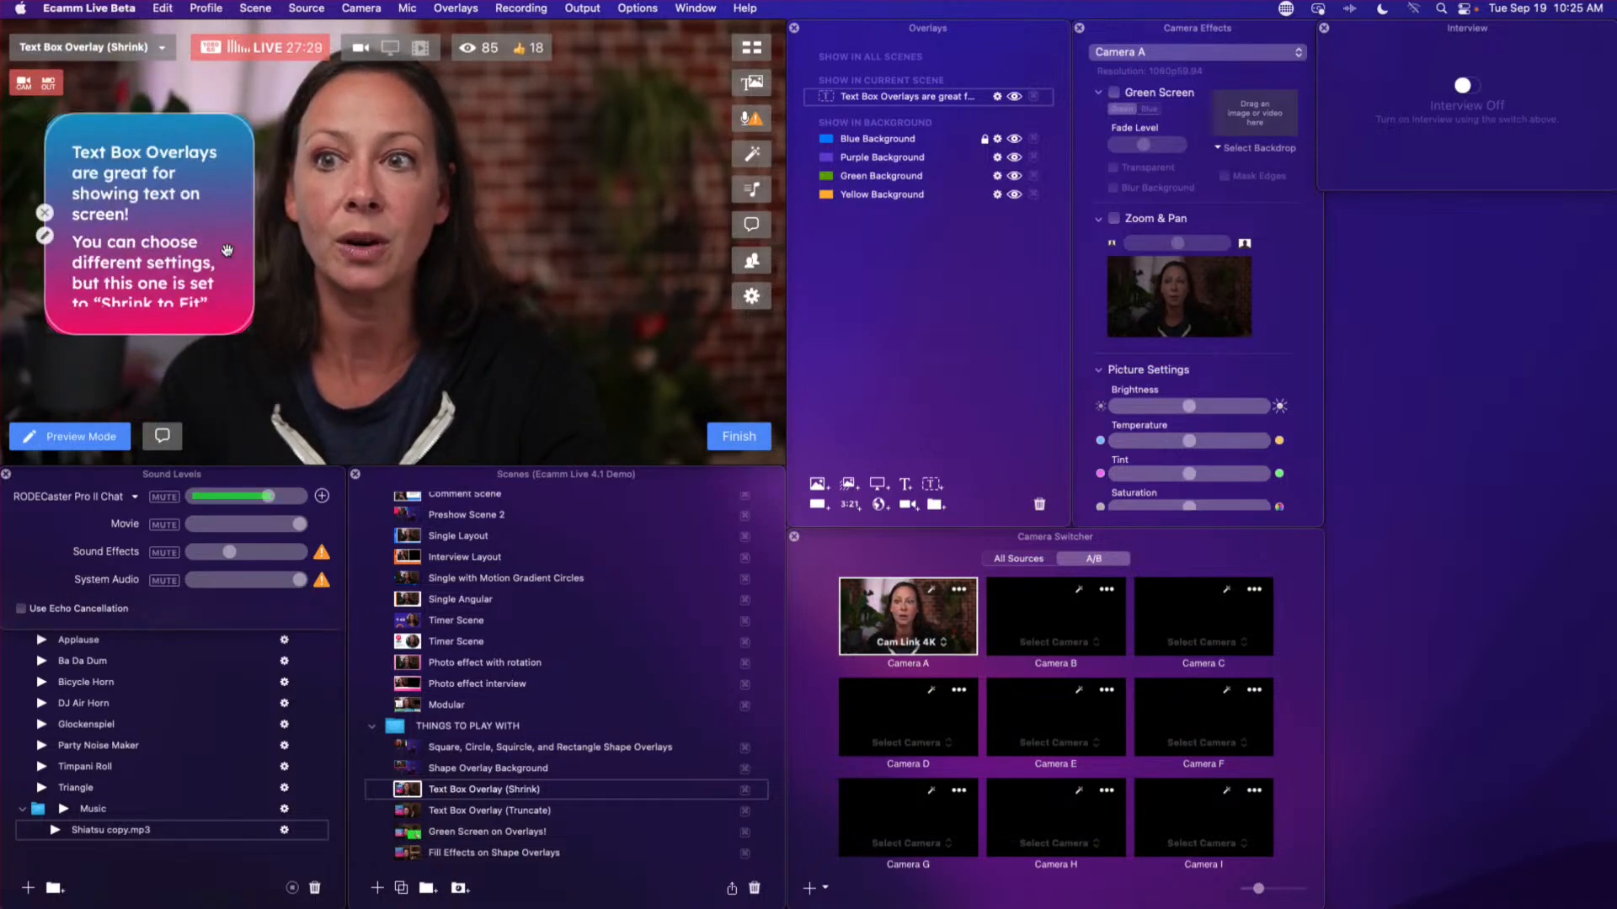
scroll(227, 250, "down", 2)
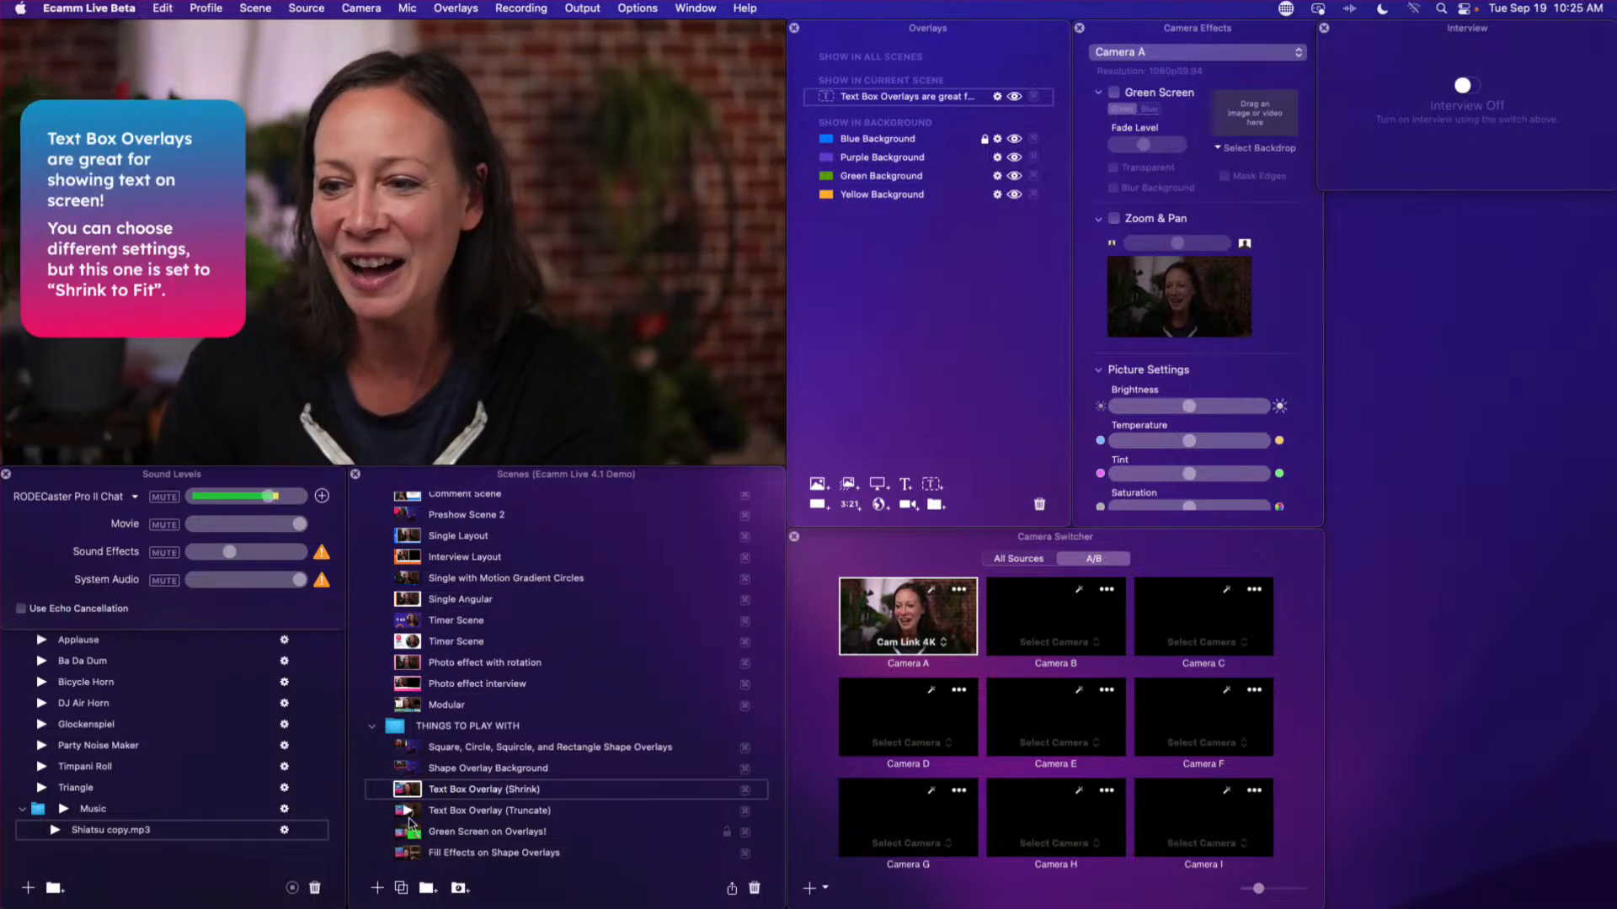
- Run the Text Box Overlay (Truncate) scene, enlarge its text box over much of the picture, and shrink it back to a small box
left_click(408, 812)
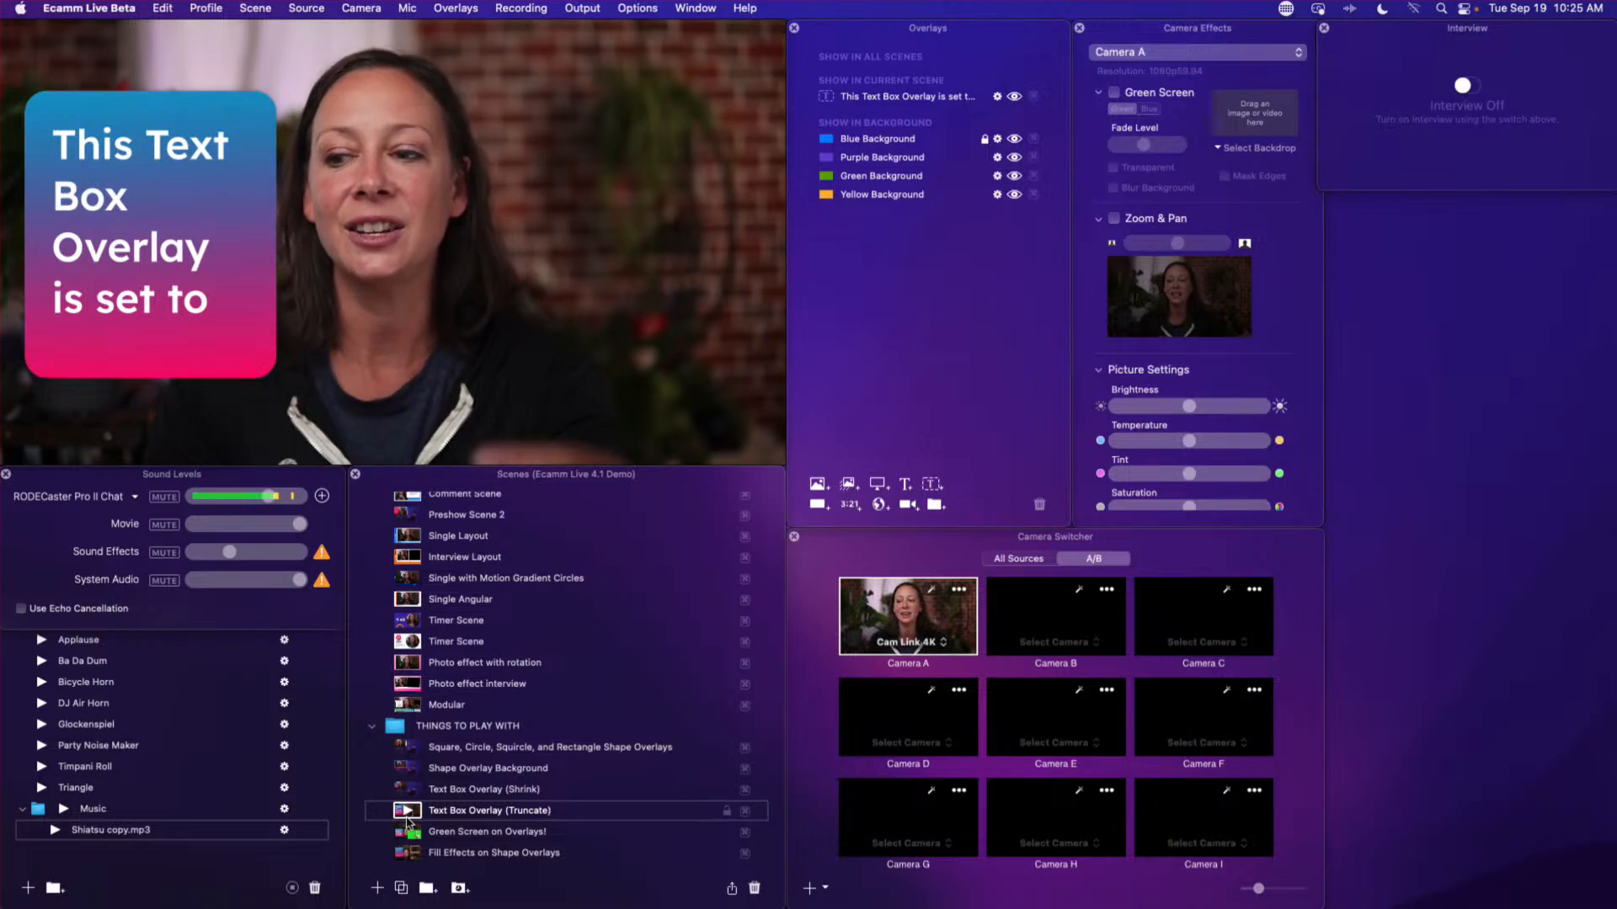
mouse_move(159, 283)
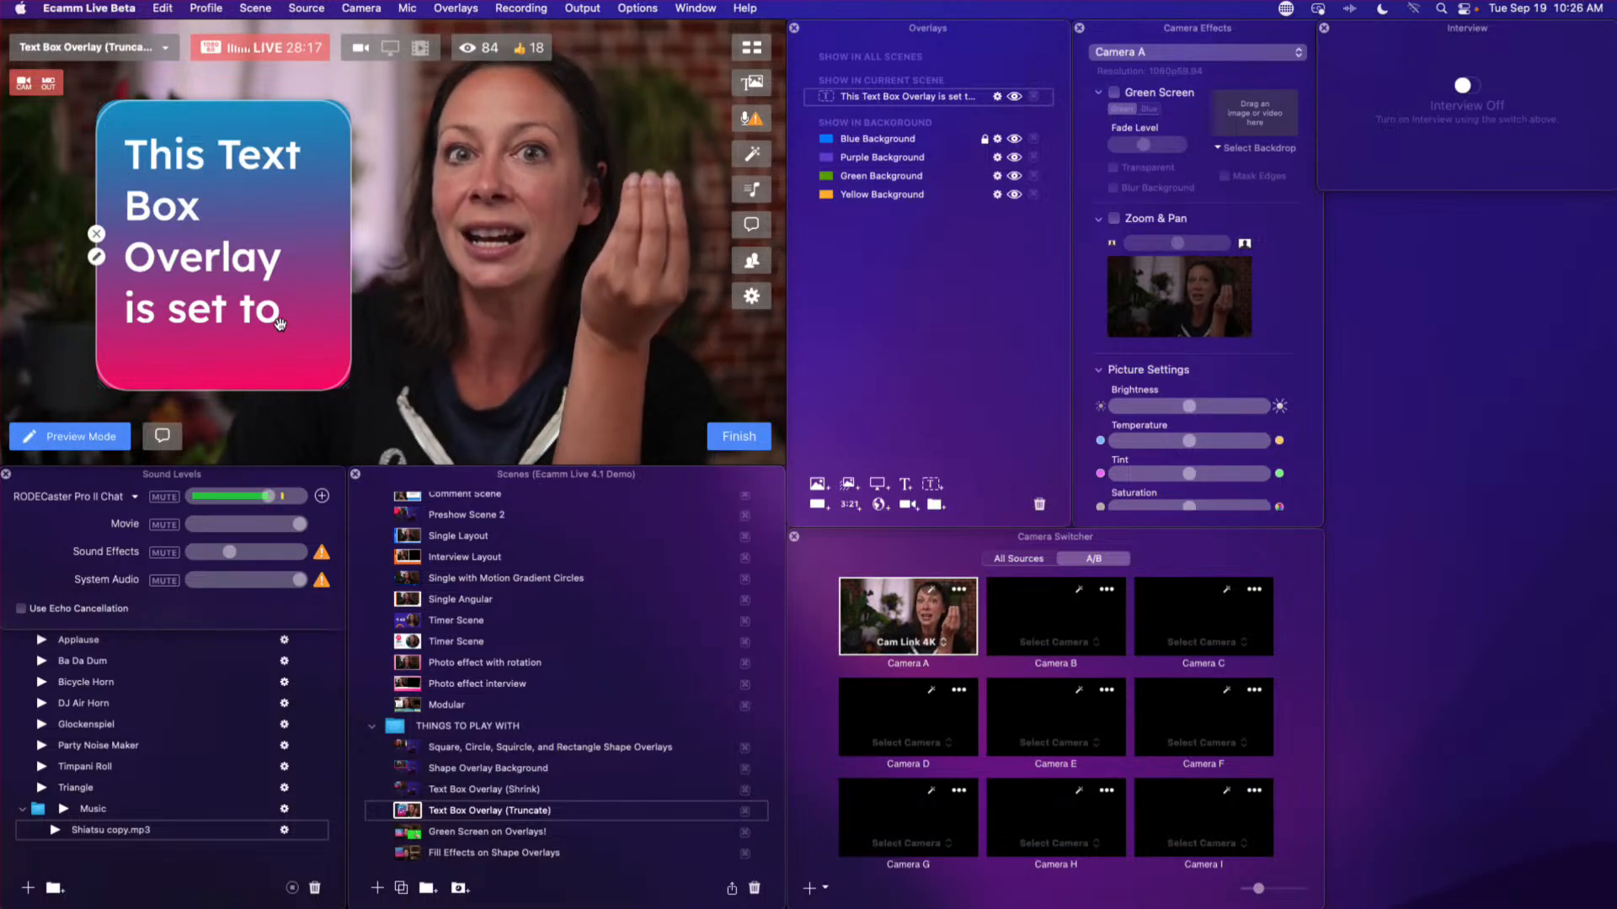
scroll(274, 303, "up", 3)
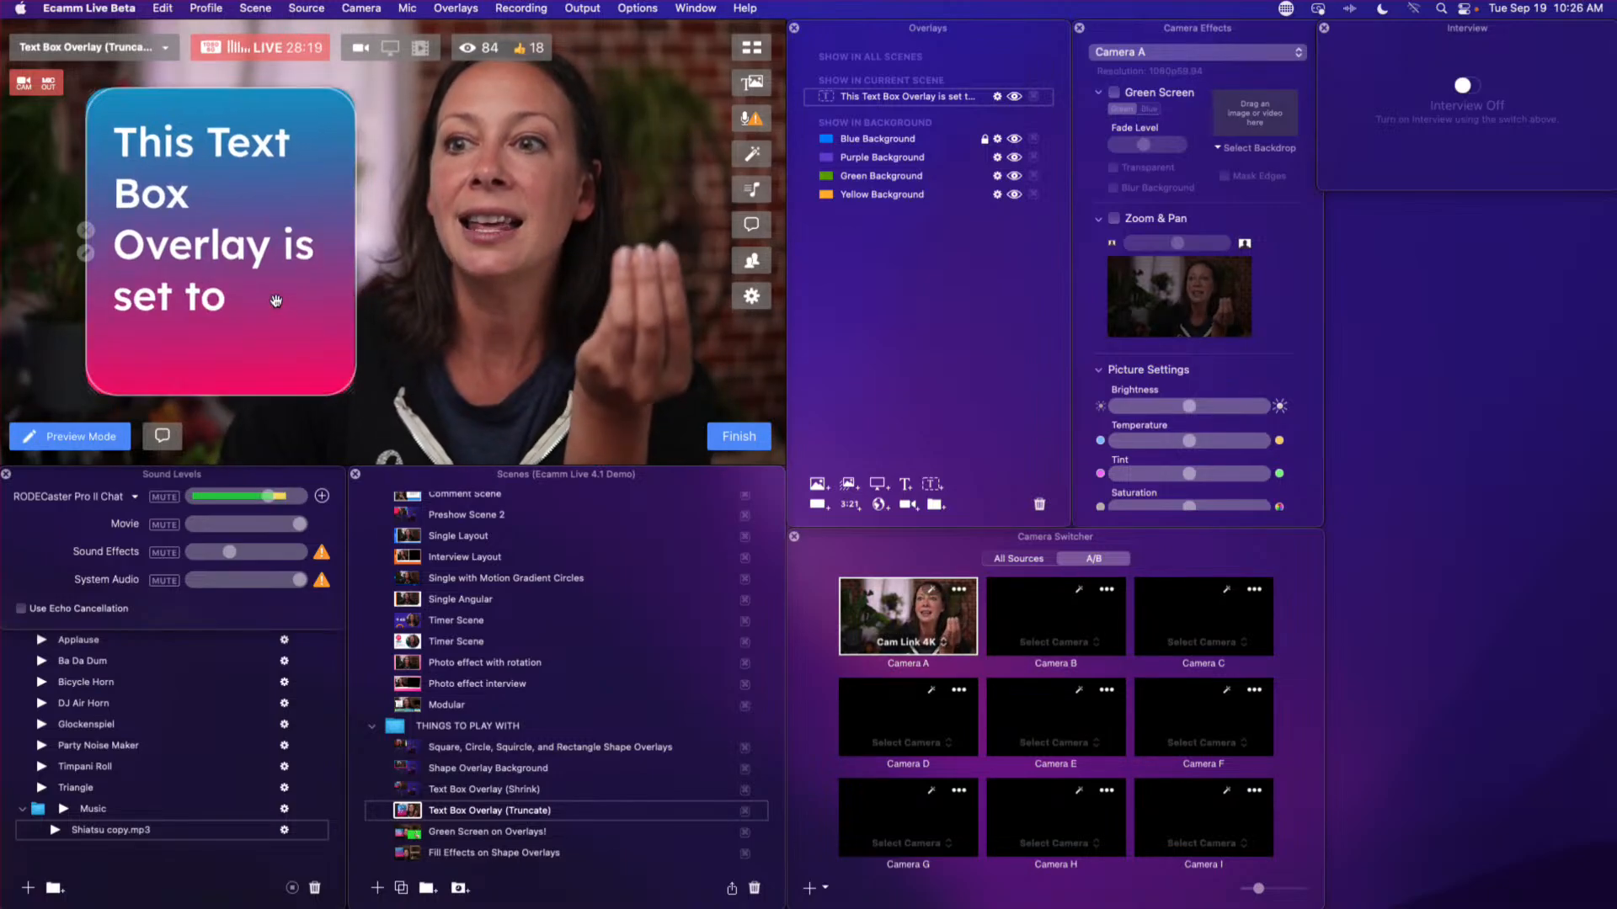
scroll(275, 299, "up", 3)
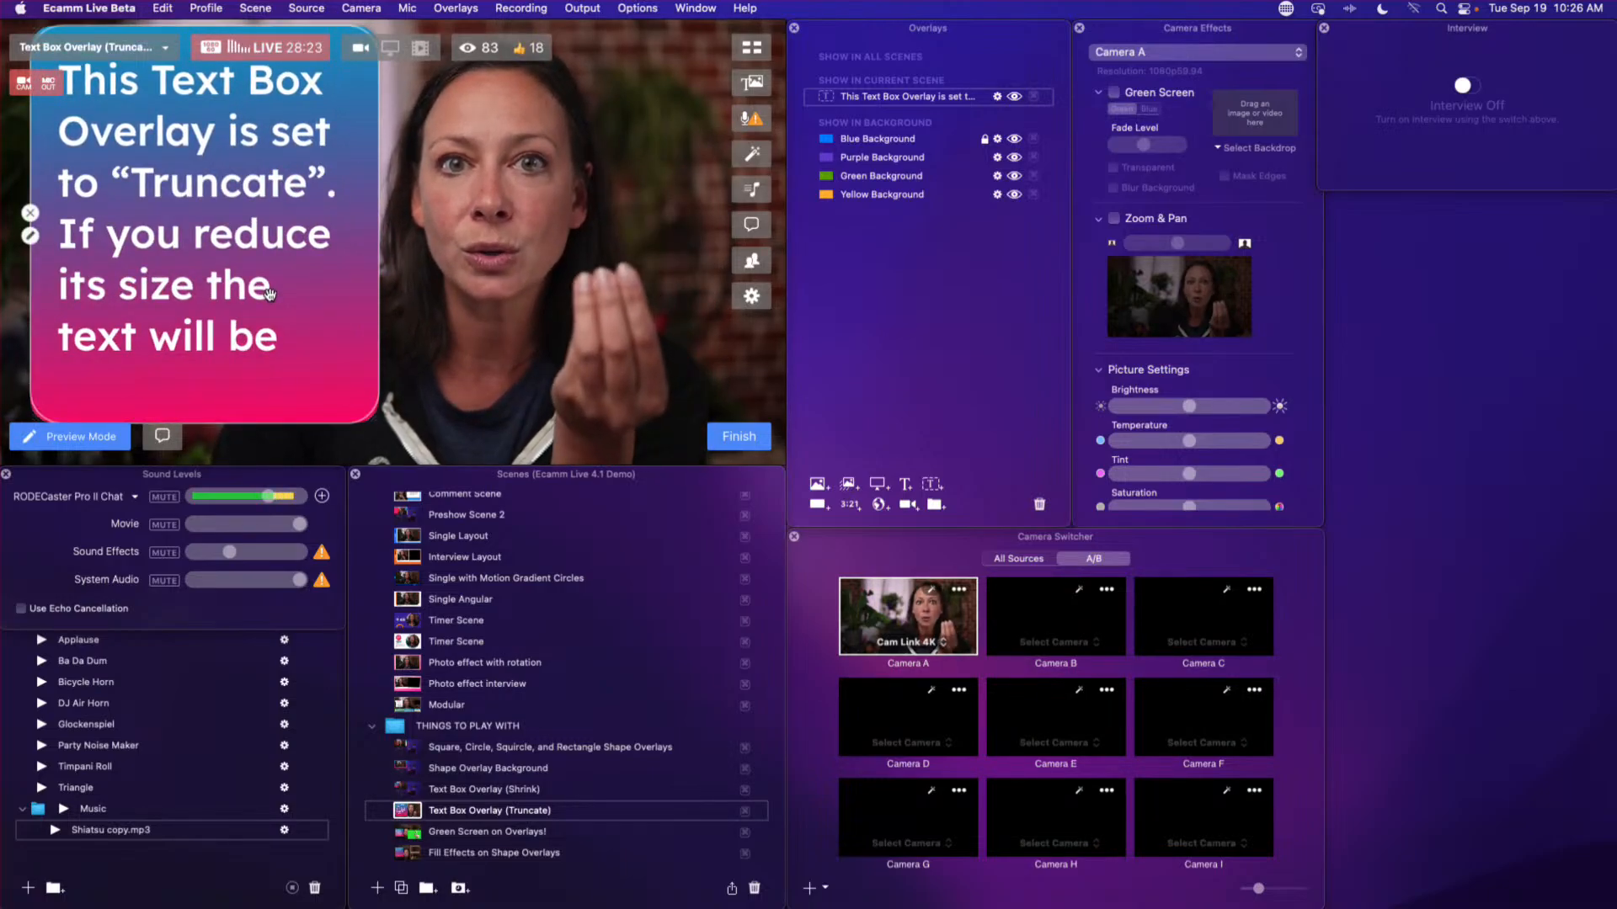
scroll(270, 293, "up", 4)
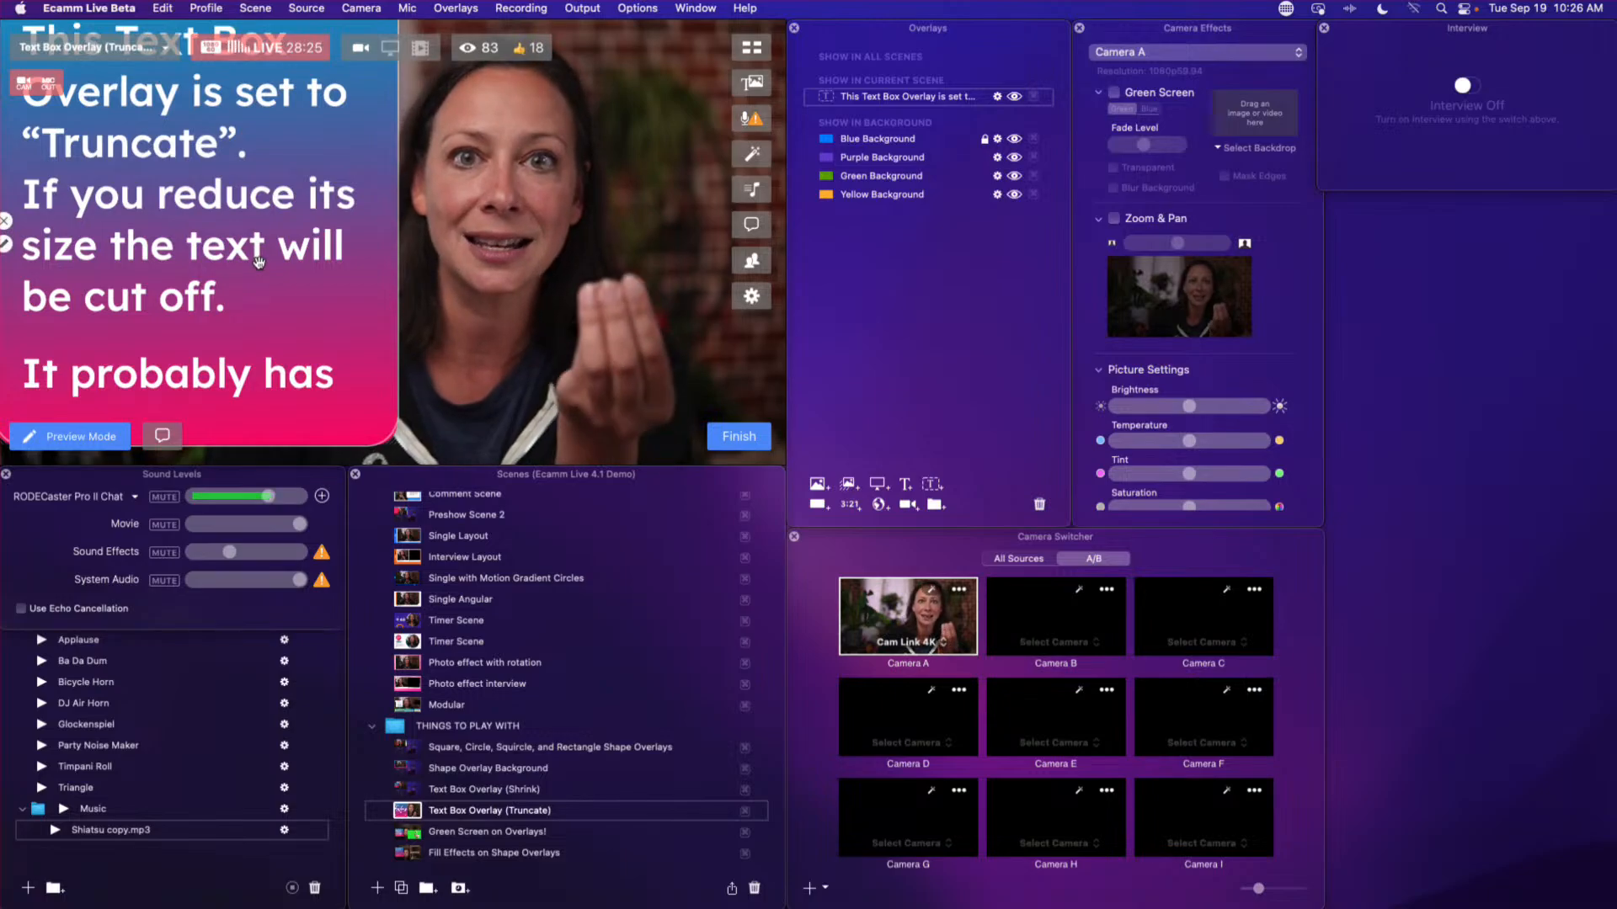
scroll(258, 261, "up", 2)
scroll(263, 264, "up", 2)
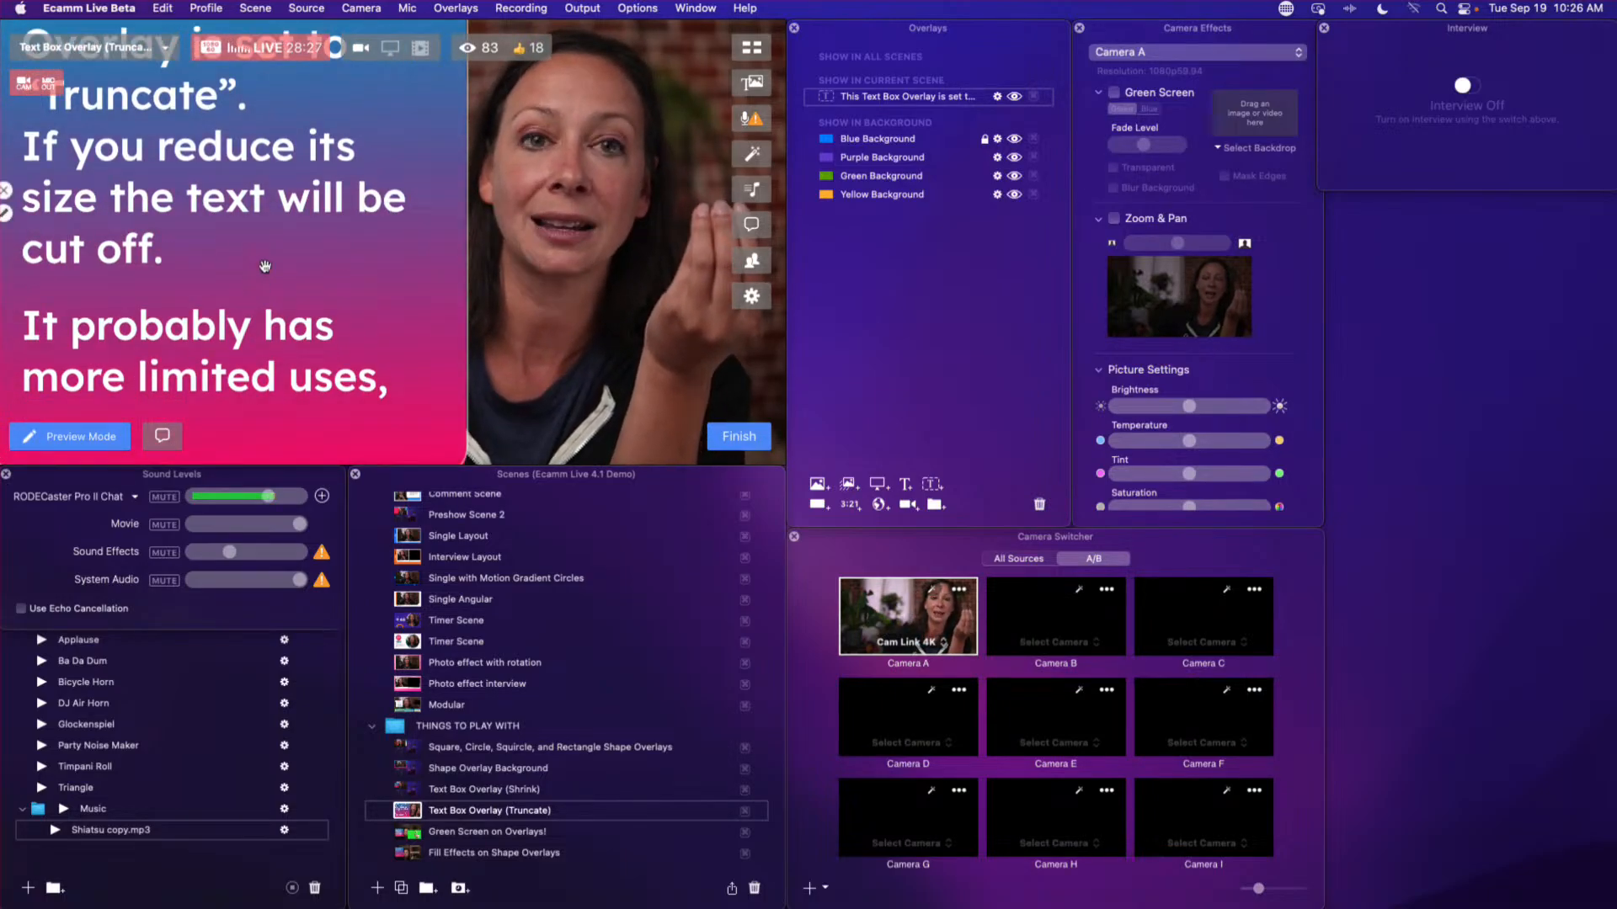
scroll(264, 266, "down", 6)
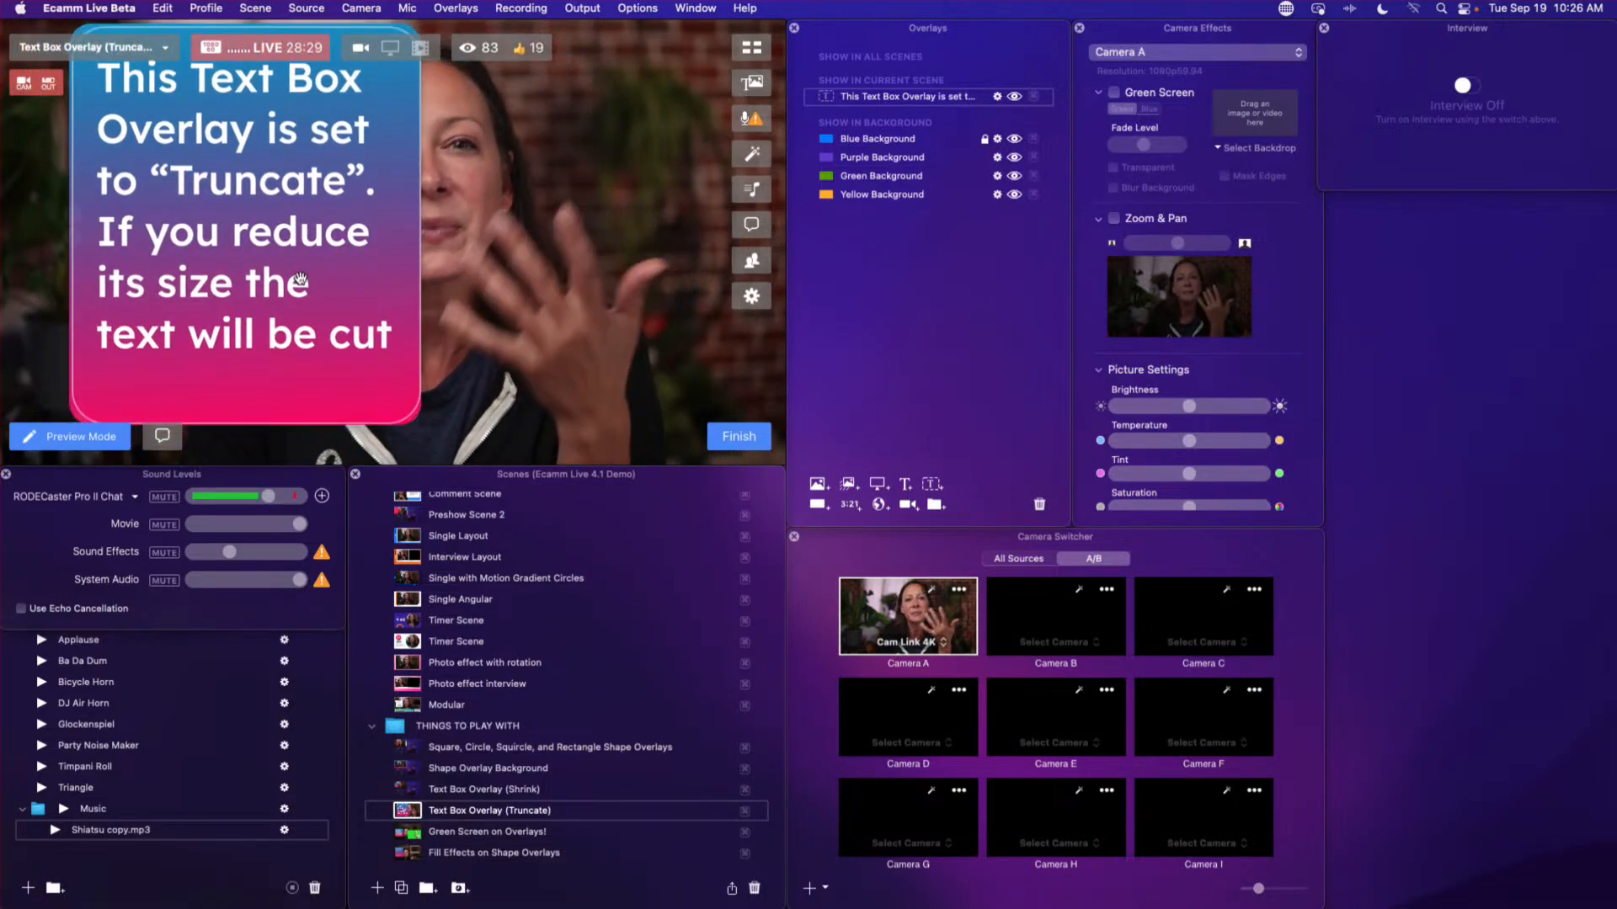
scroll(301, 280, "down", 6)
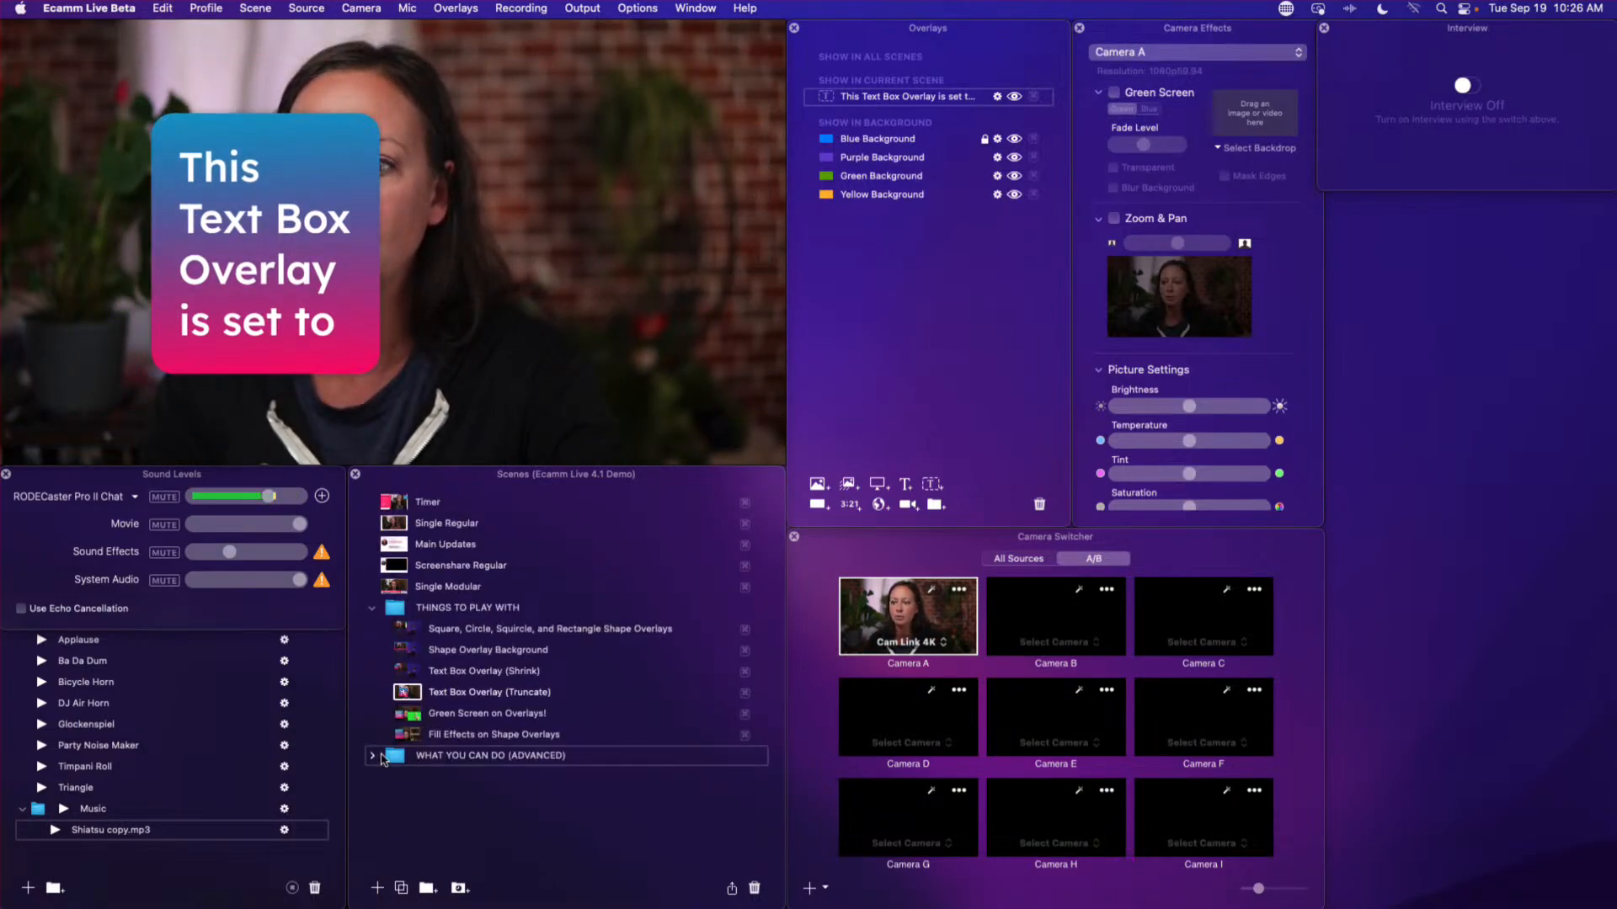
- Expand the WHAT YOU CAN DO (ADVANCED) scene folder and look through its scenes
left_click(373, 756)
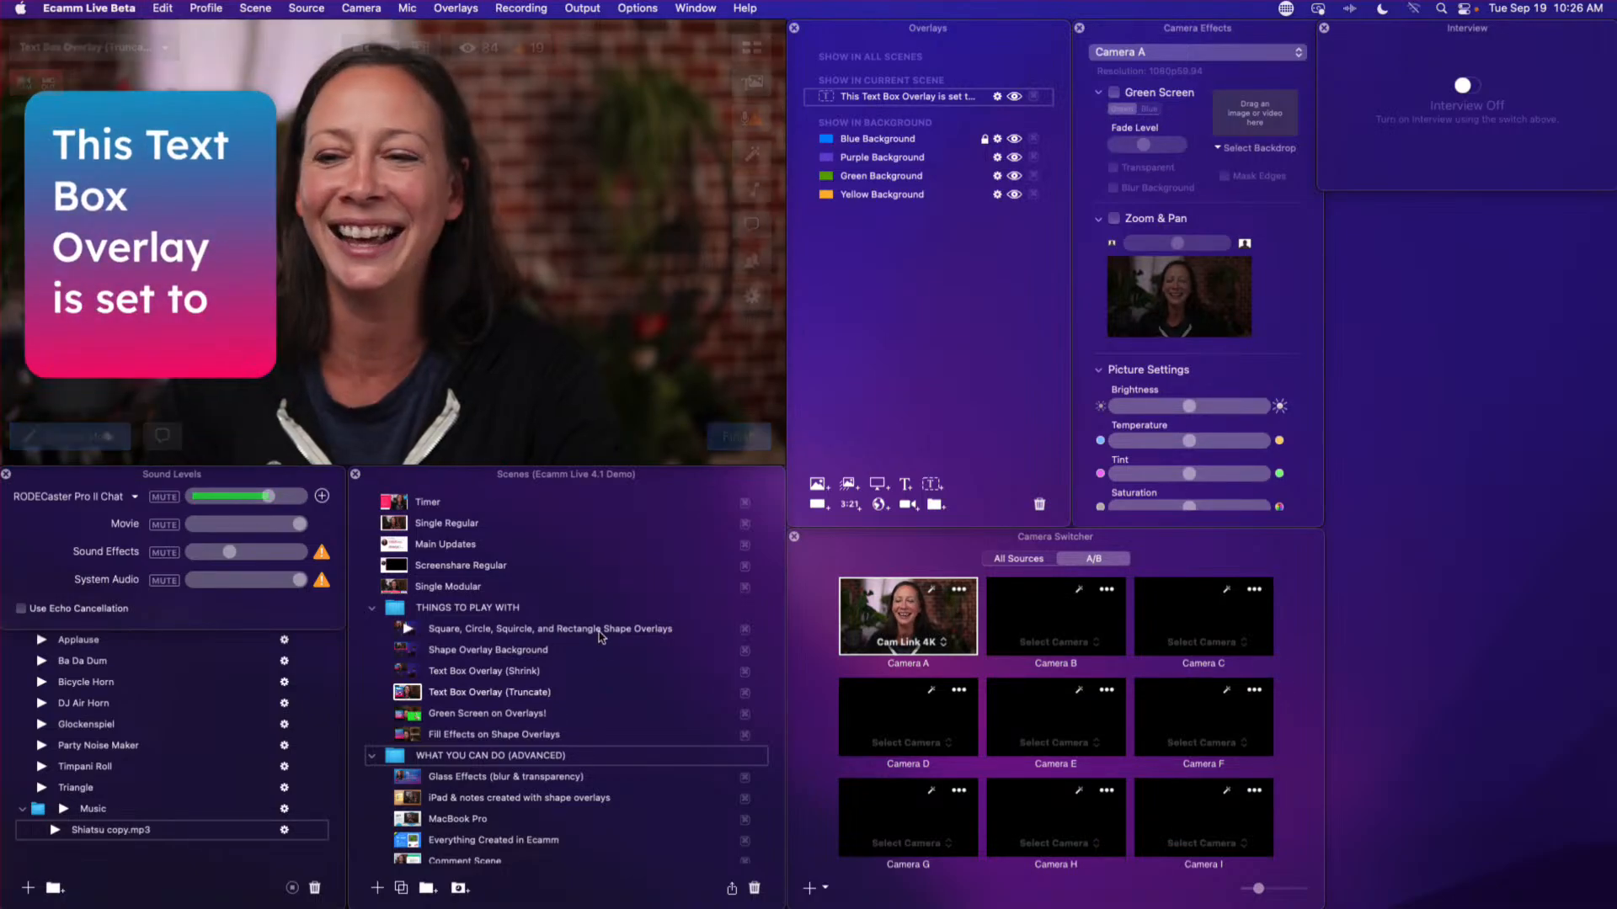
scroll(419, 765, "down", 5)
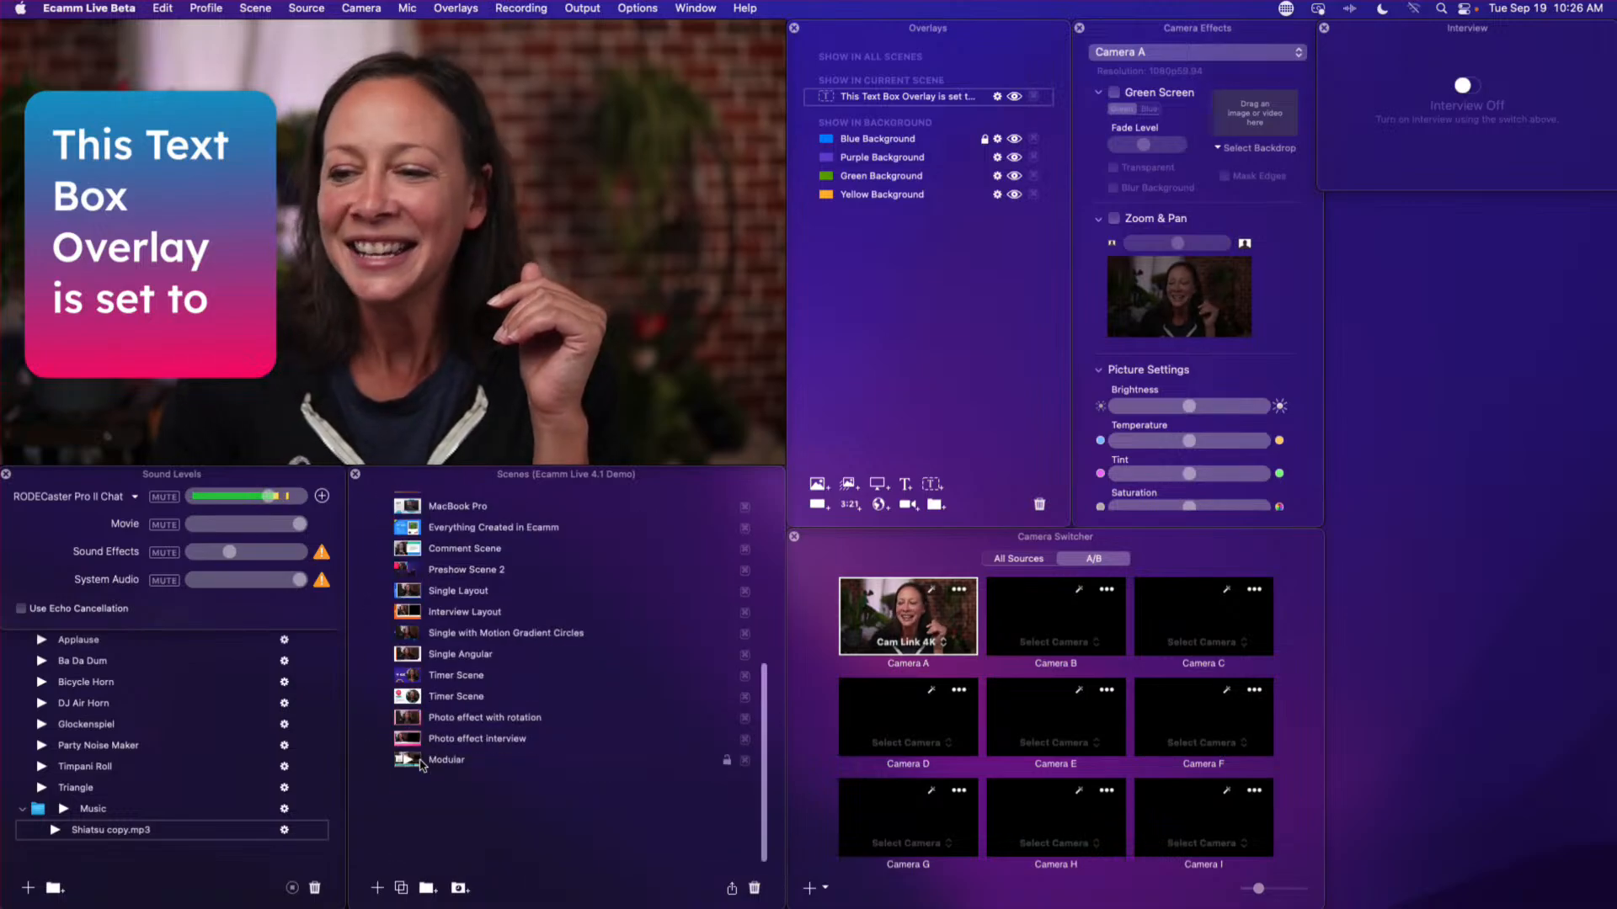
scroll(421, 623, "up", 3)
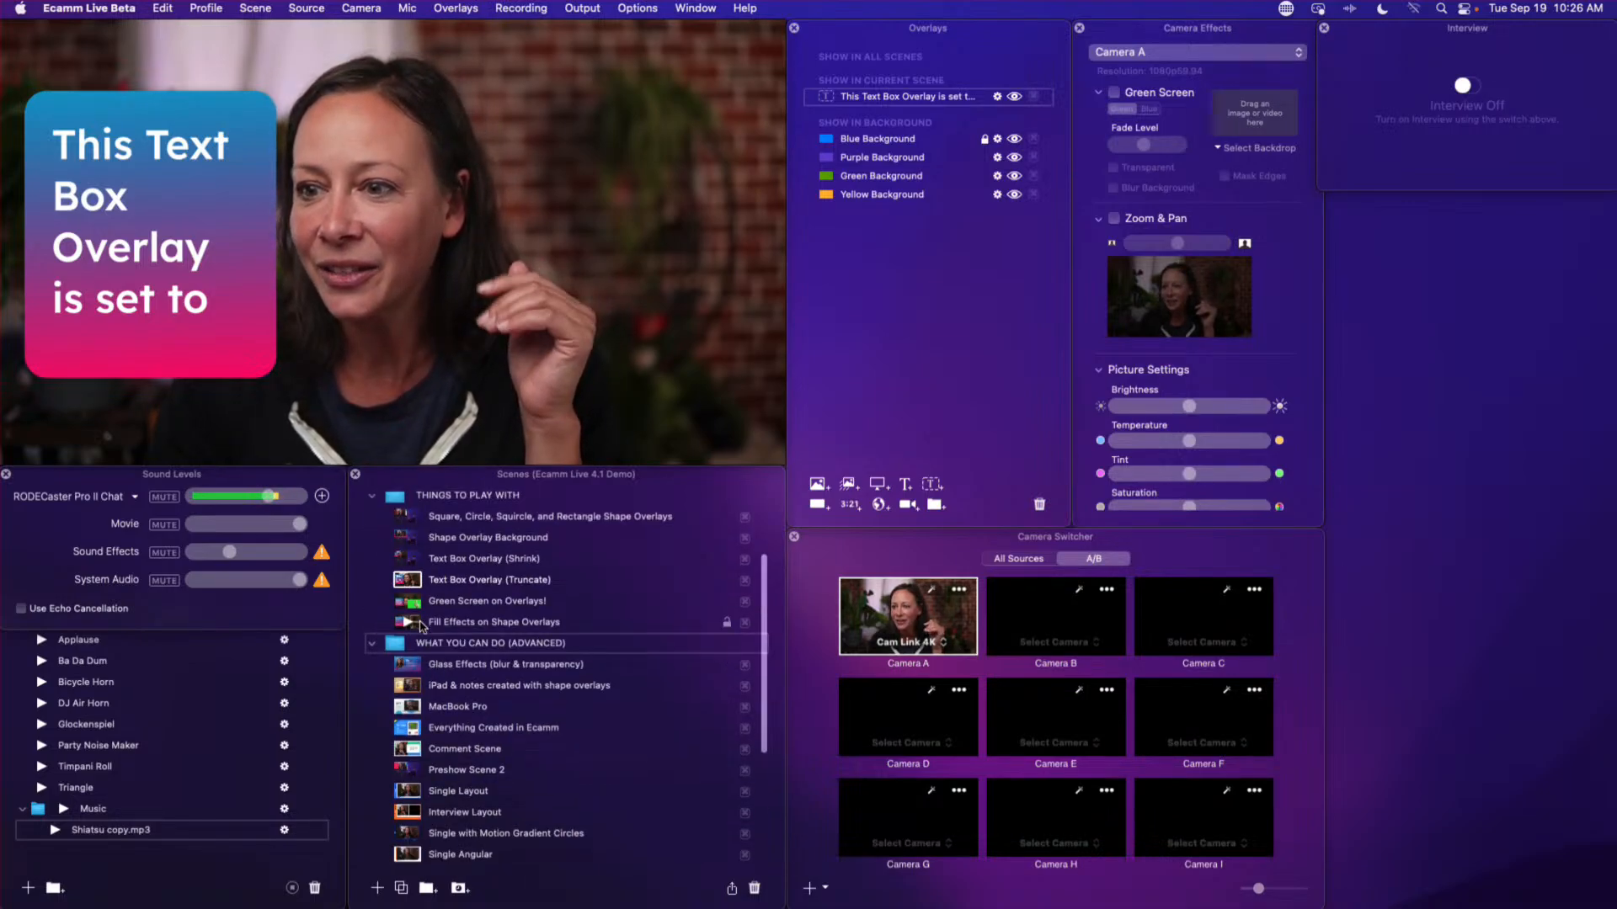
- Run the Green Screen on Overlays! scene and set the goose video overlay's blend mode to Green Screen
left_click(410, 606)
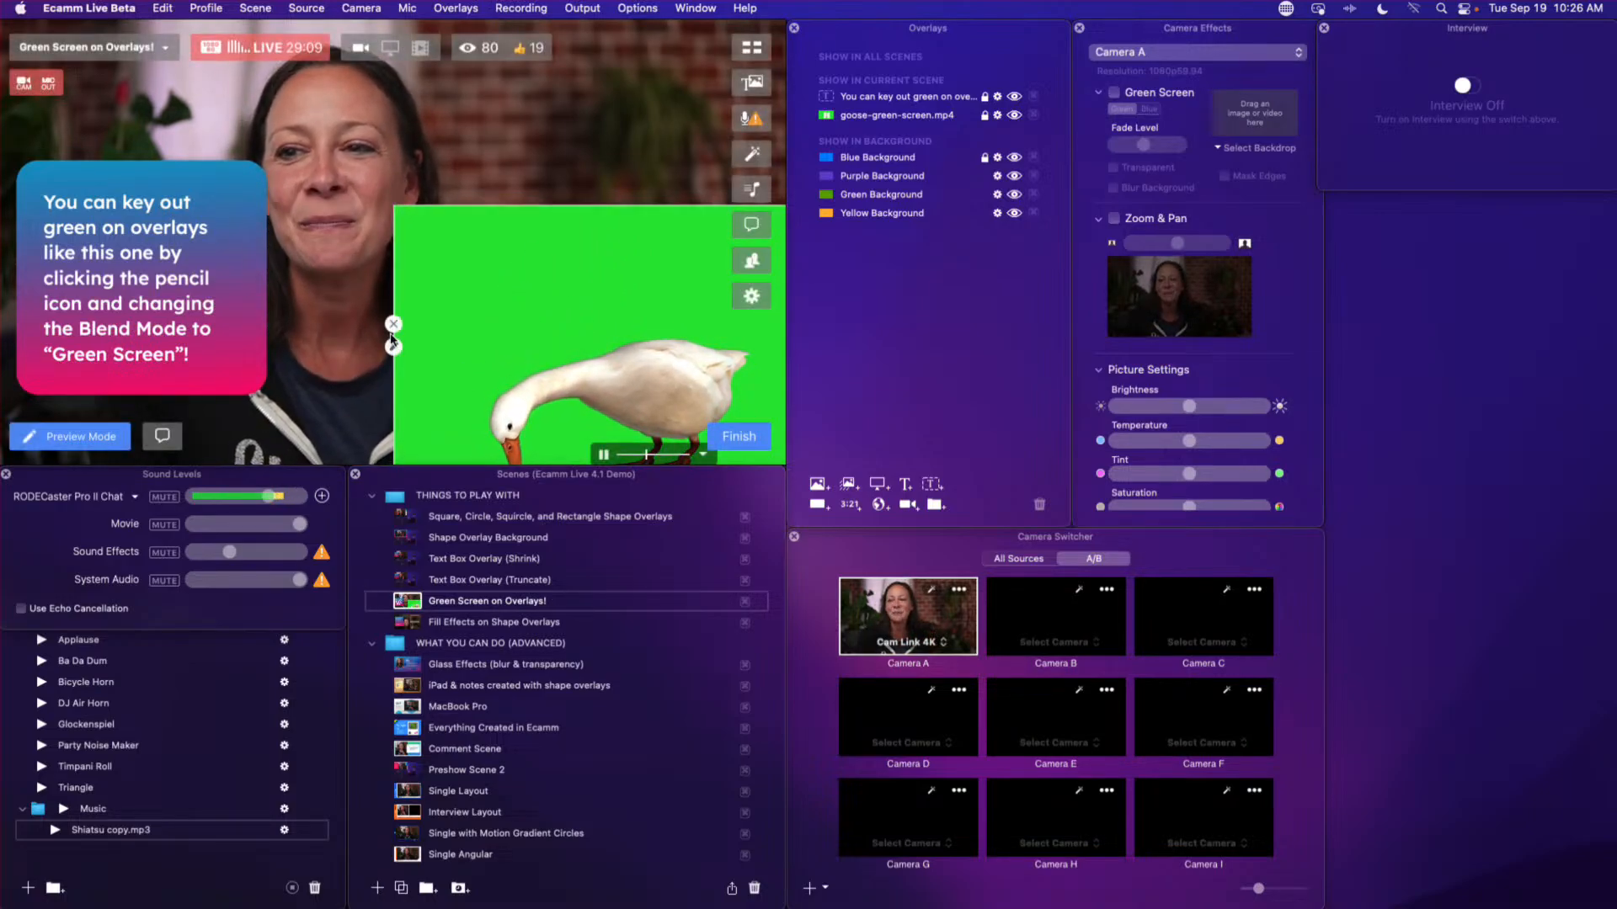
mouse_move(399, 337)
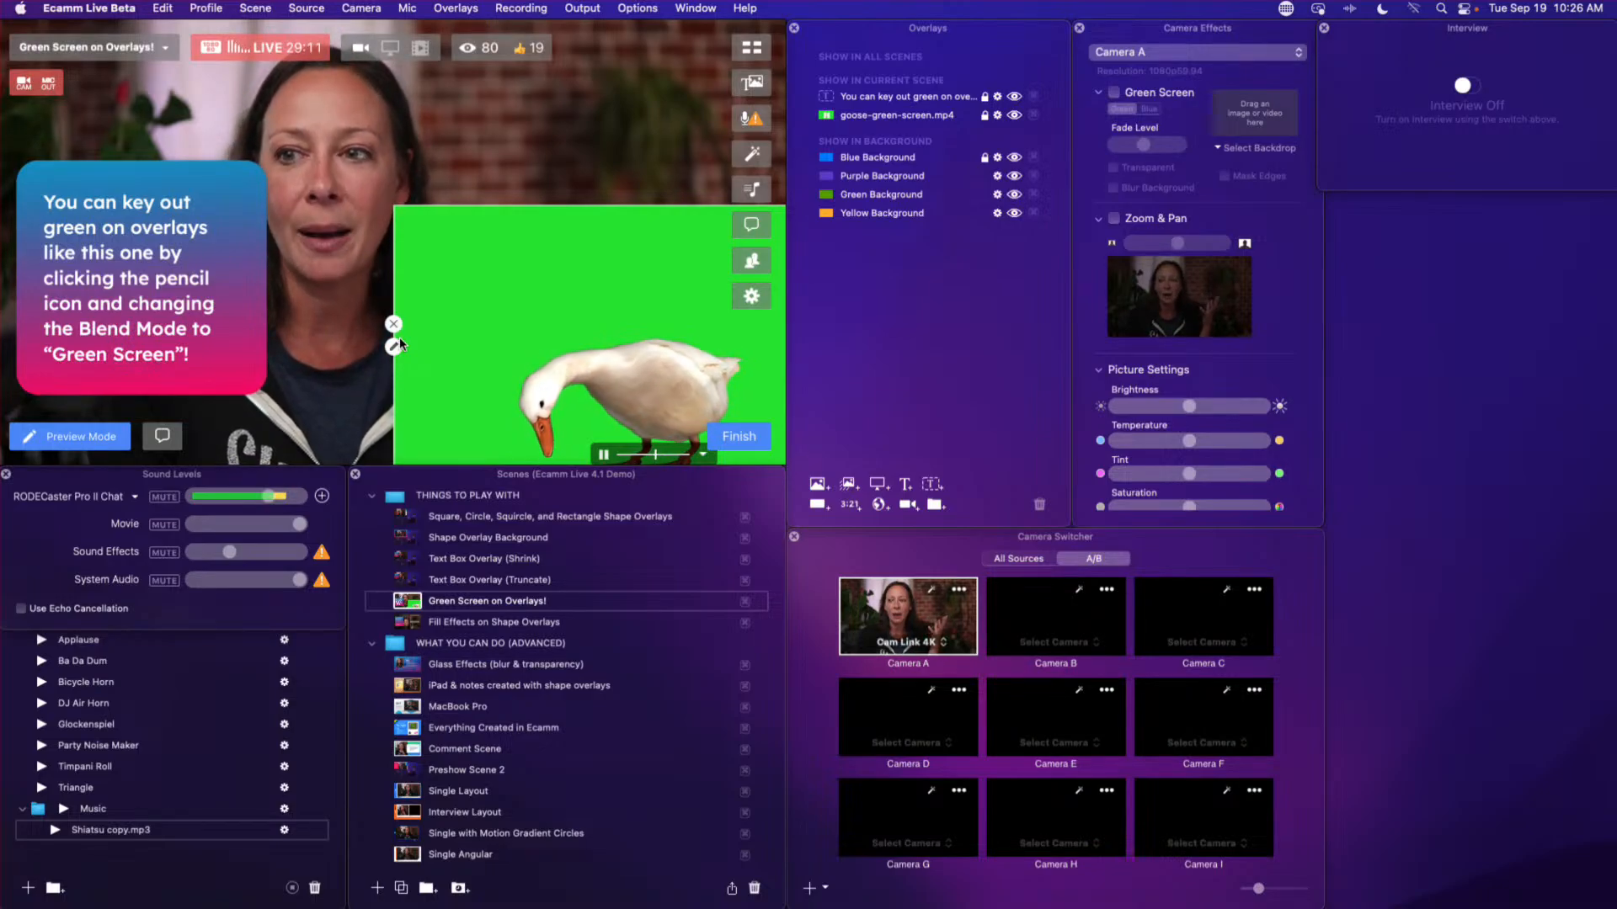
left_click(394, 347)
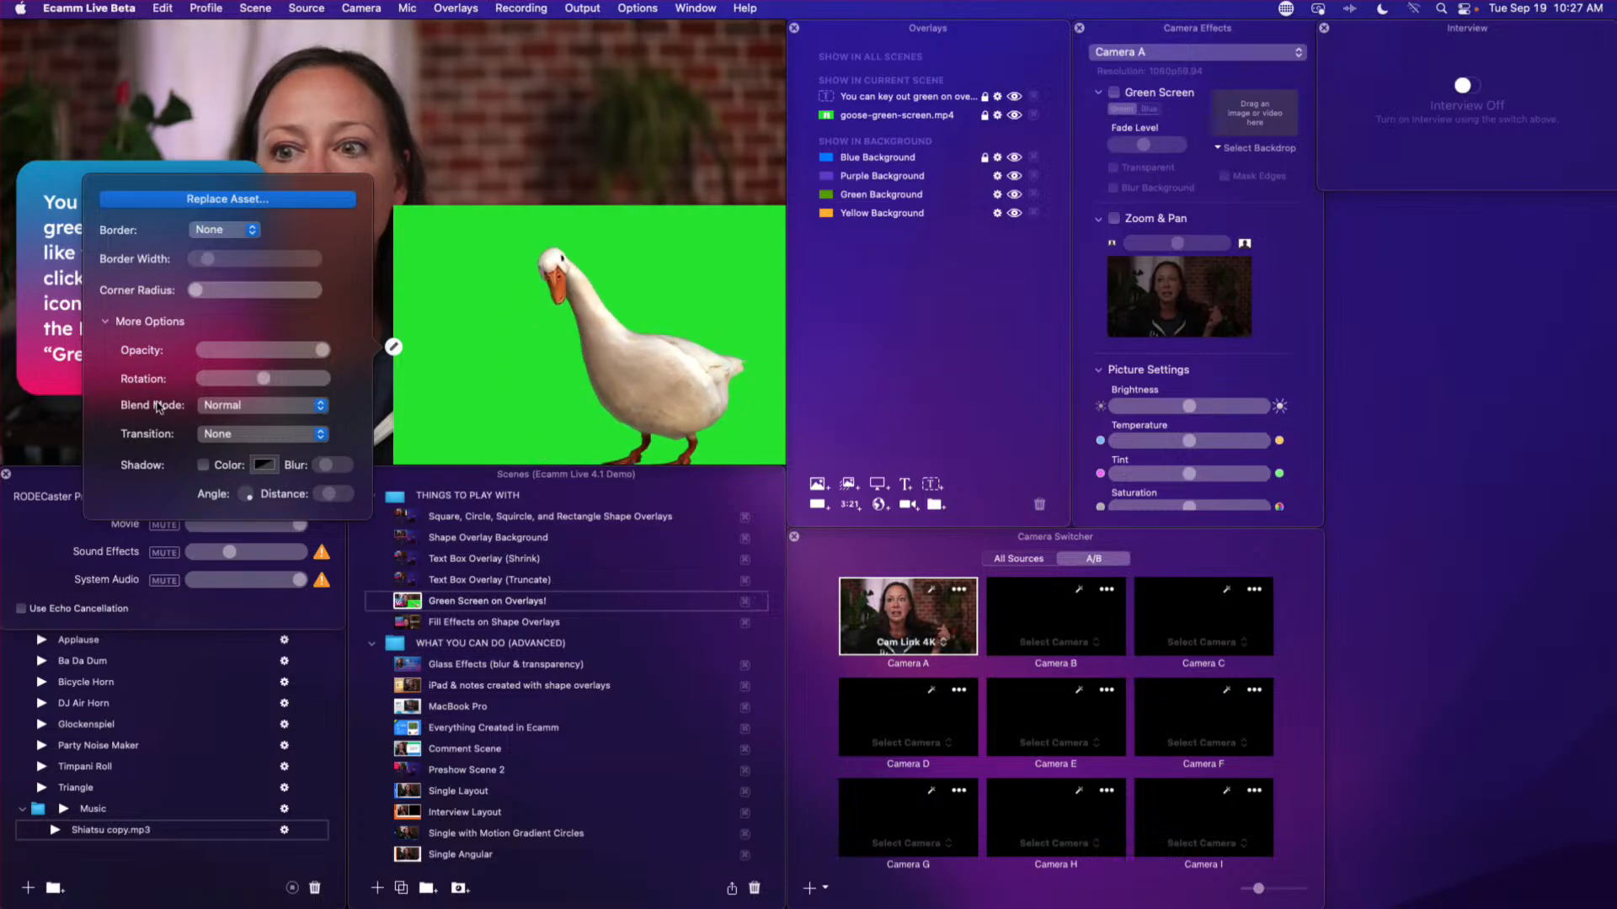
left_click(322, 406)
left_click(292, 443)
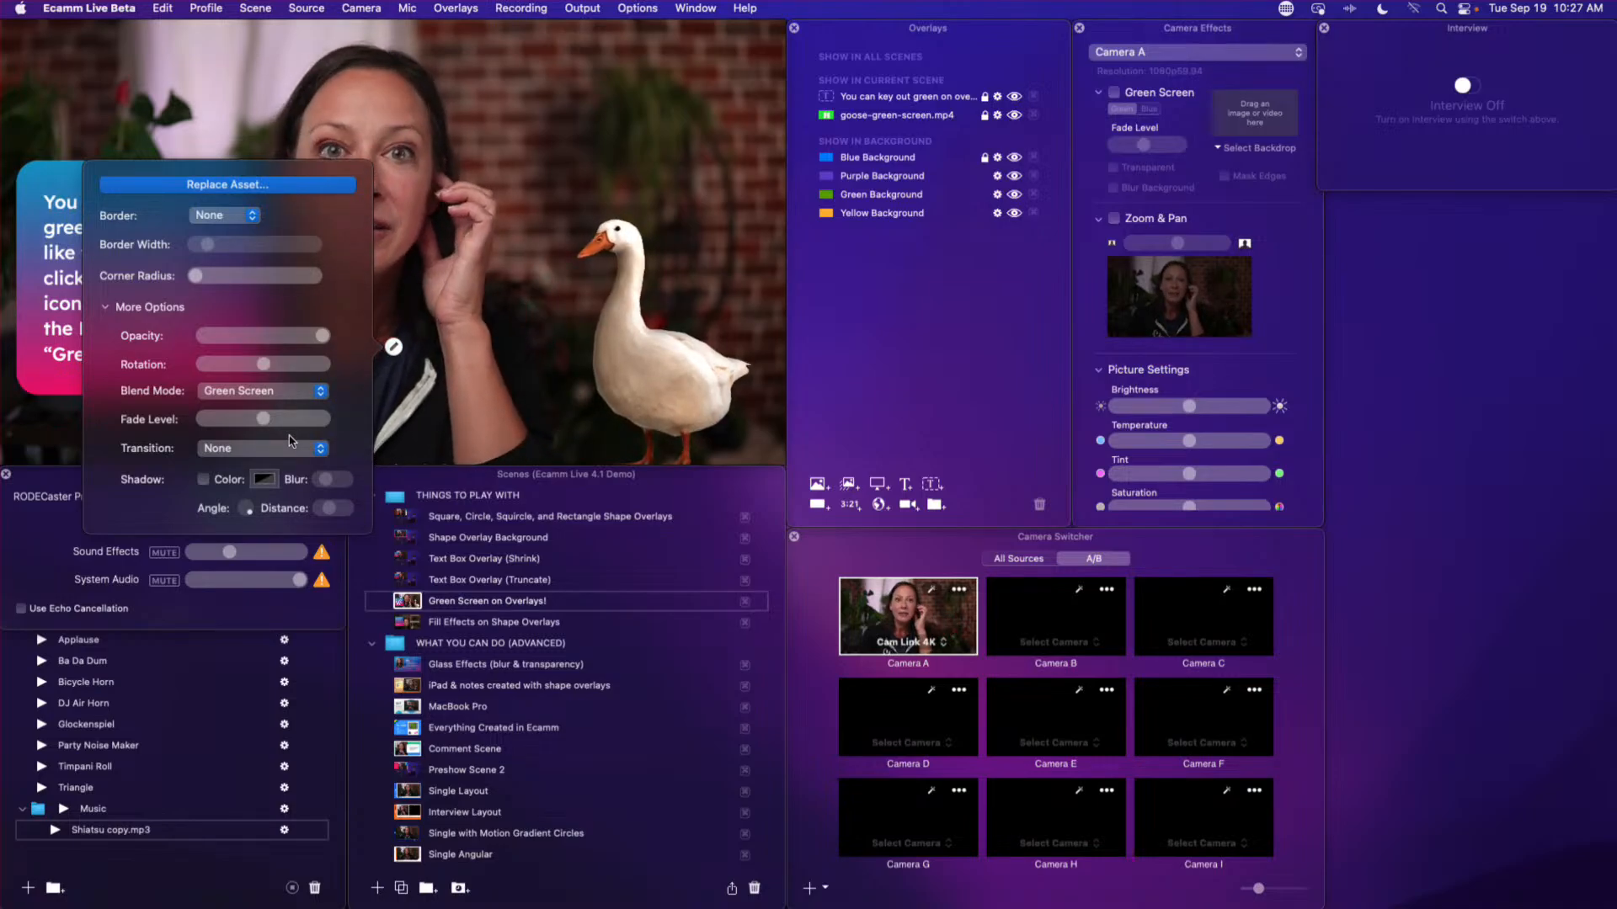
- Run the Fill Effects on Shape Overlays scene, followed by the Glass Effects (blur & transparency) scene
left_click(402, 624)
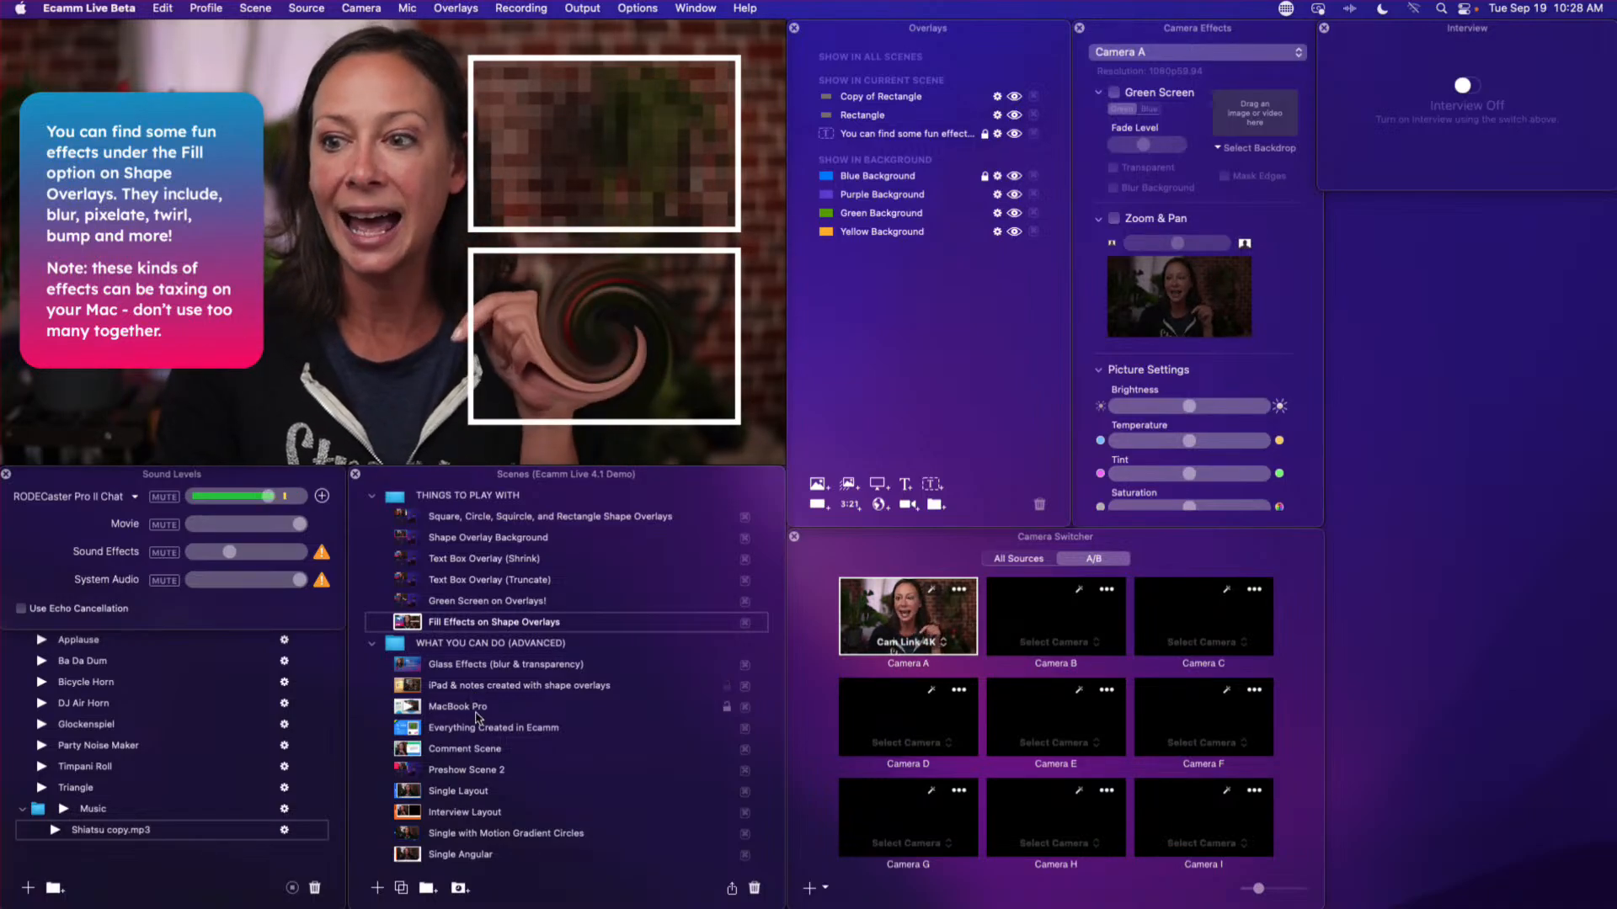
scroll(481, 711, "down", 3)
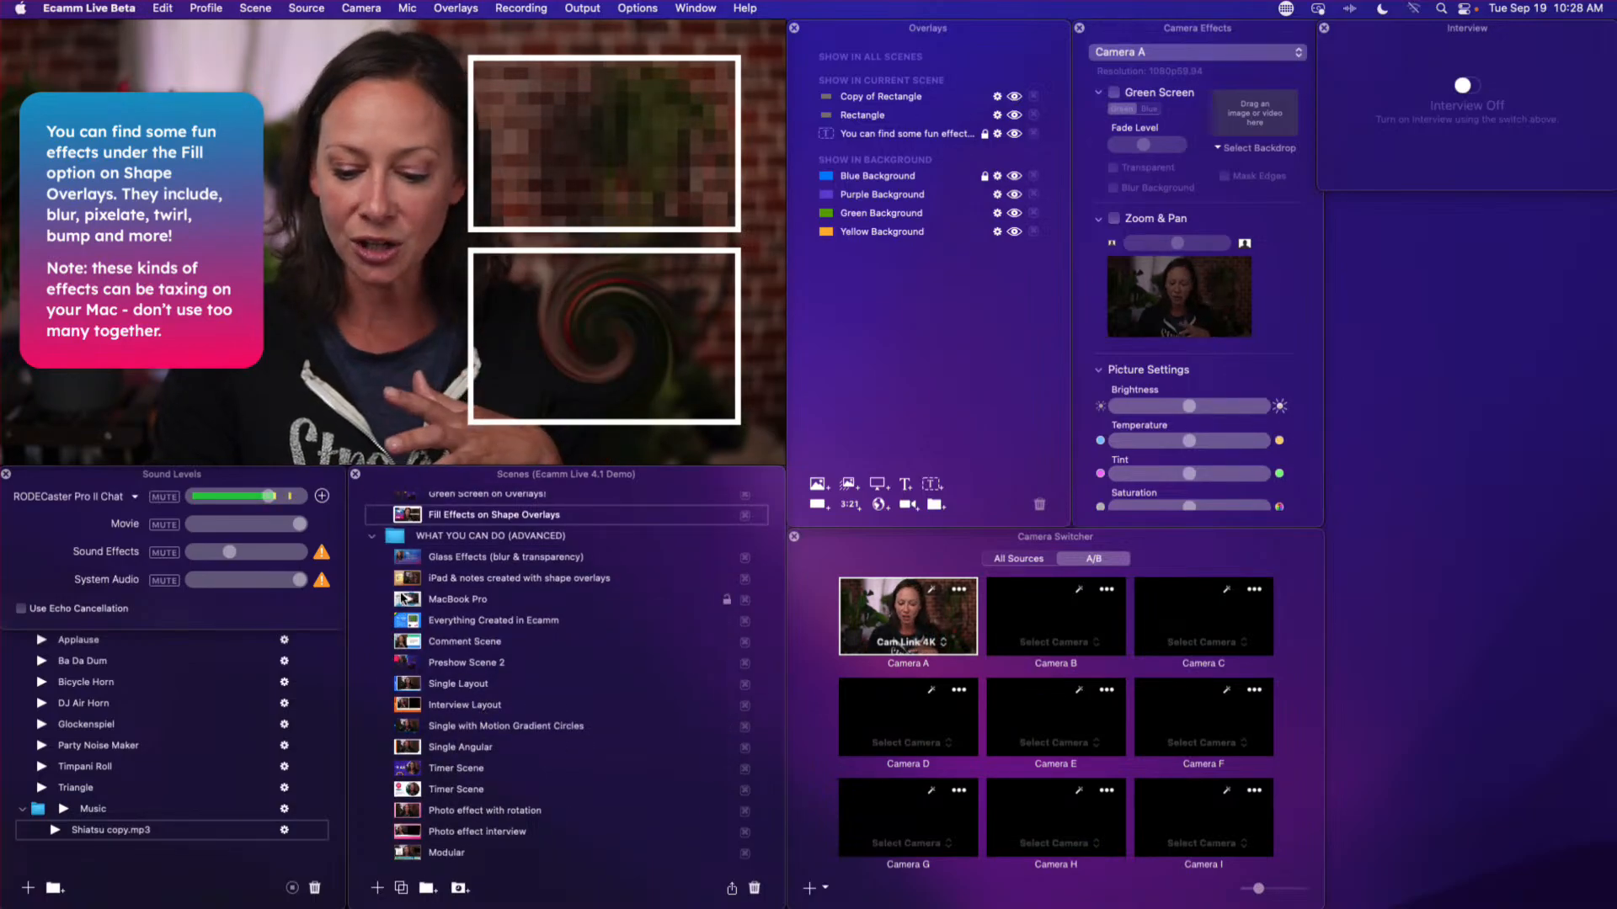
left_click(404, 559)
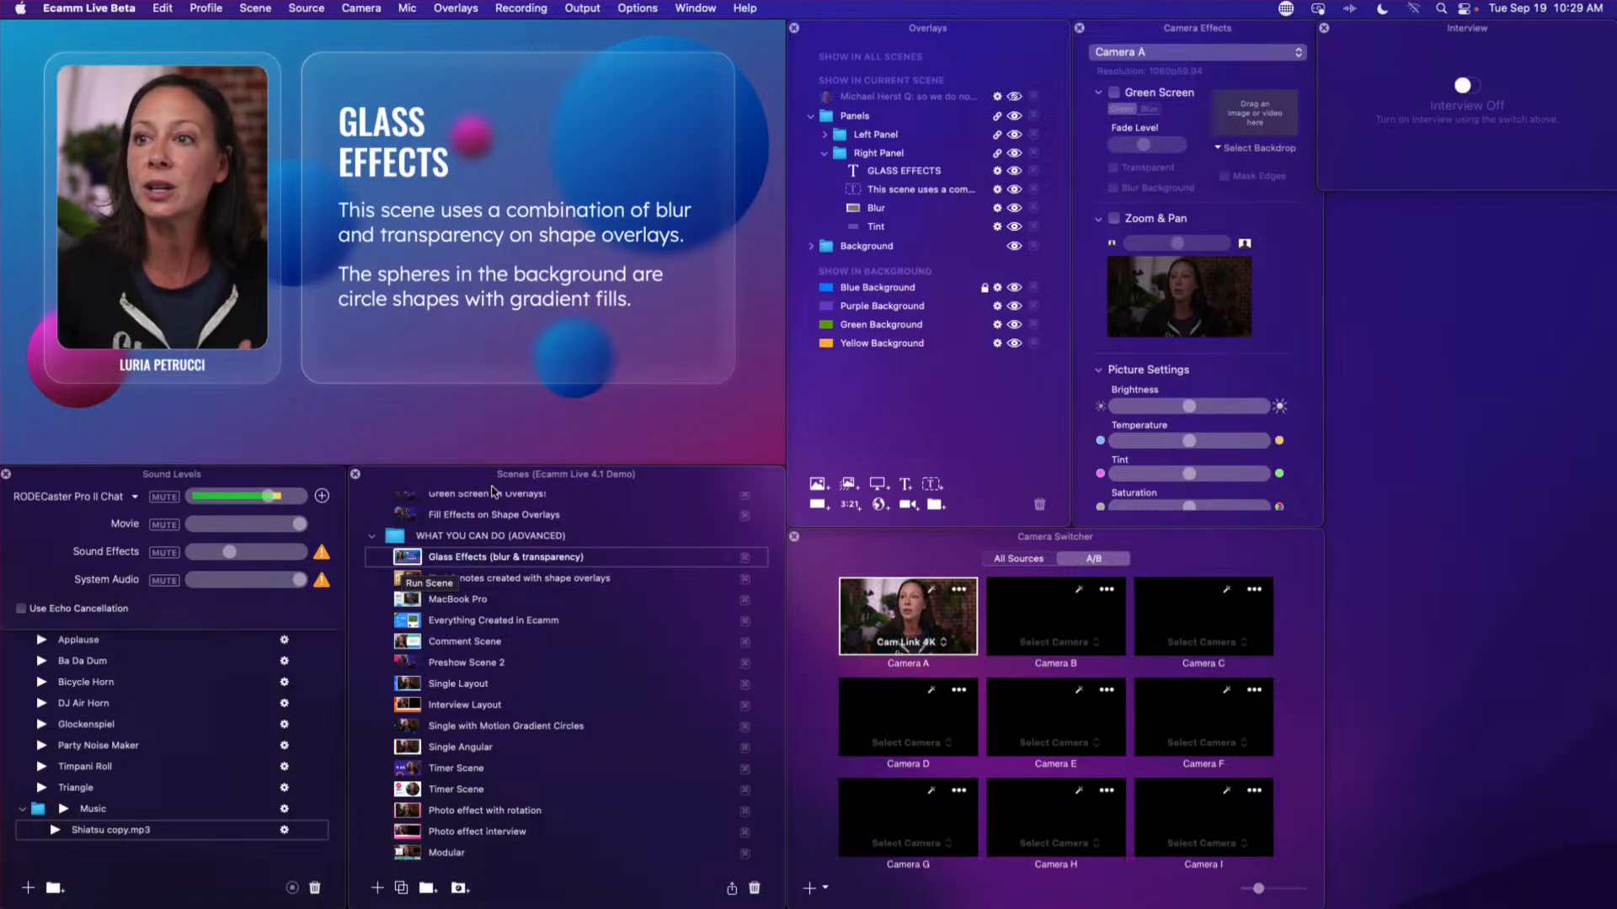
- Locate the Live Demo Mode option among the stream and scene options
left_click(570, 11)
mouse_move(638, 8)
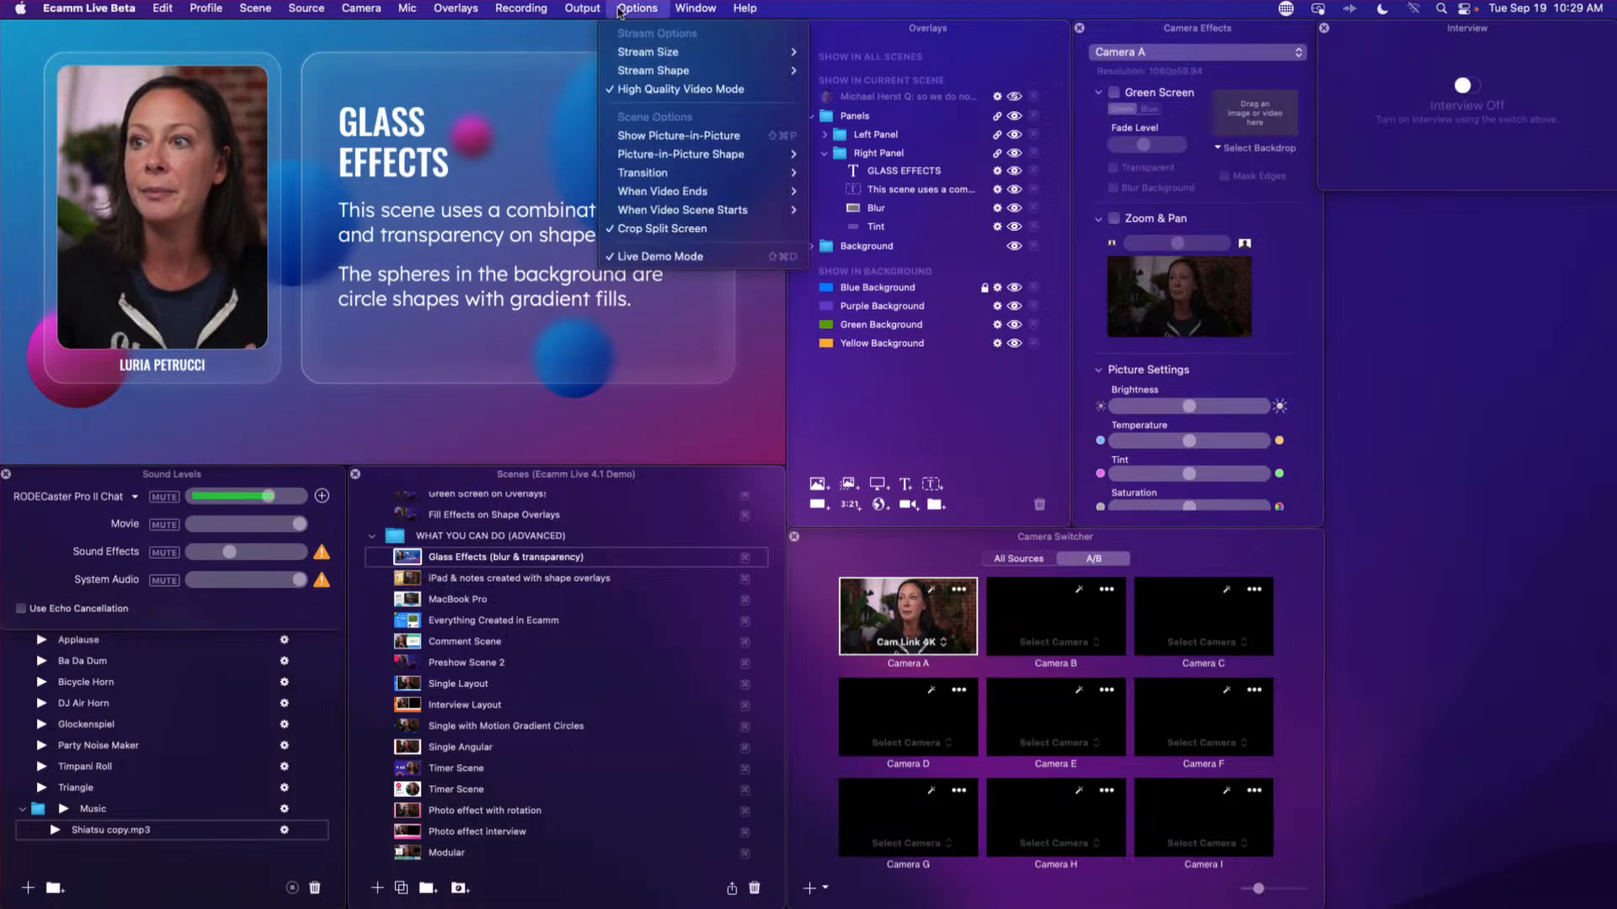
left_click(674, 258)
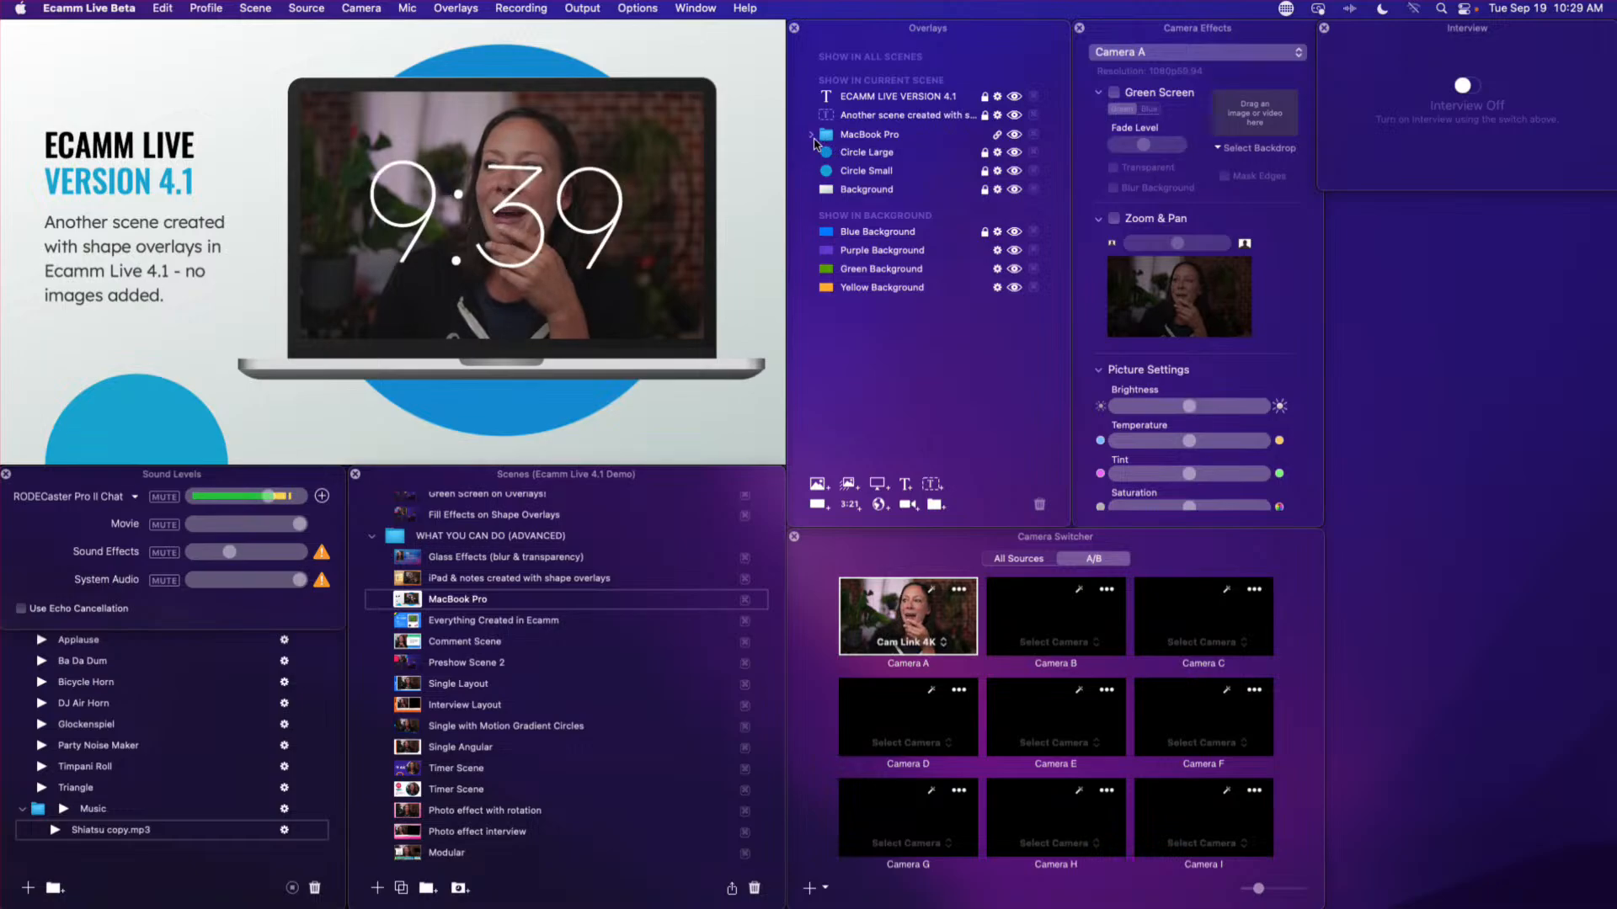
- Expand the MacBook Pro overlay folder and examine an Edge Gradient rectangle's fill and opacity settings
left_click(811, 136)
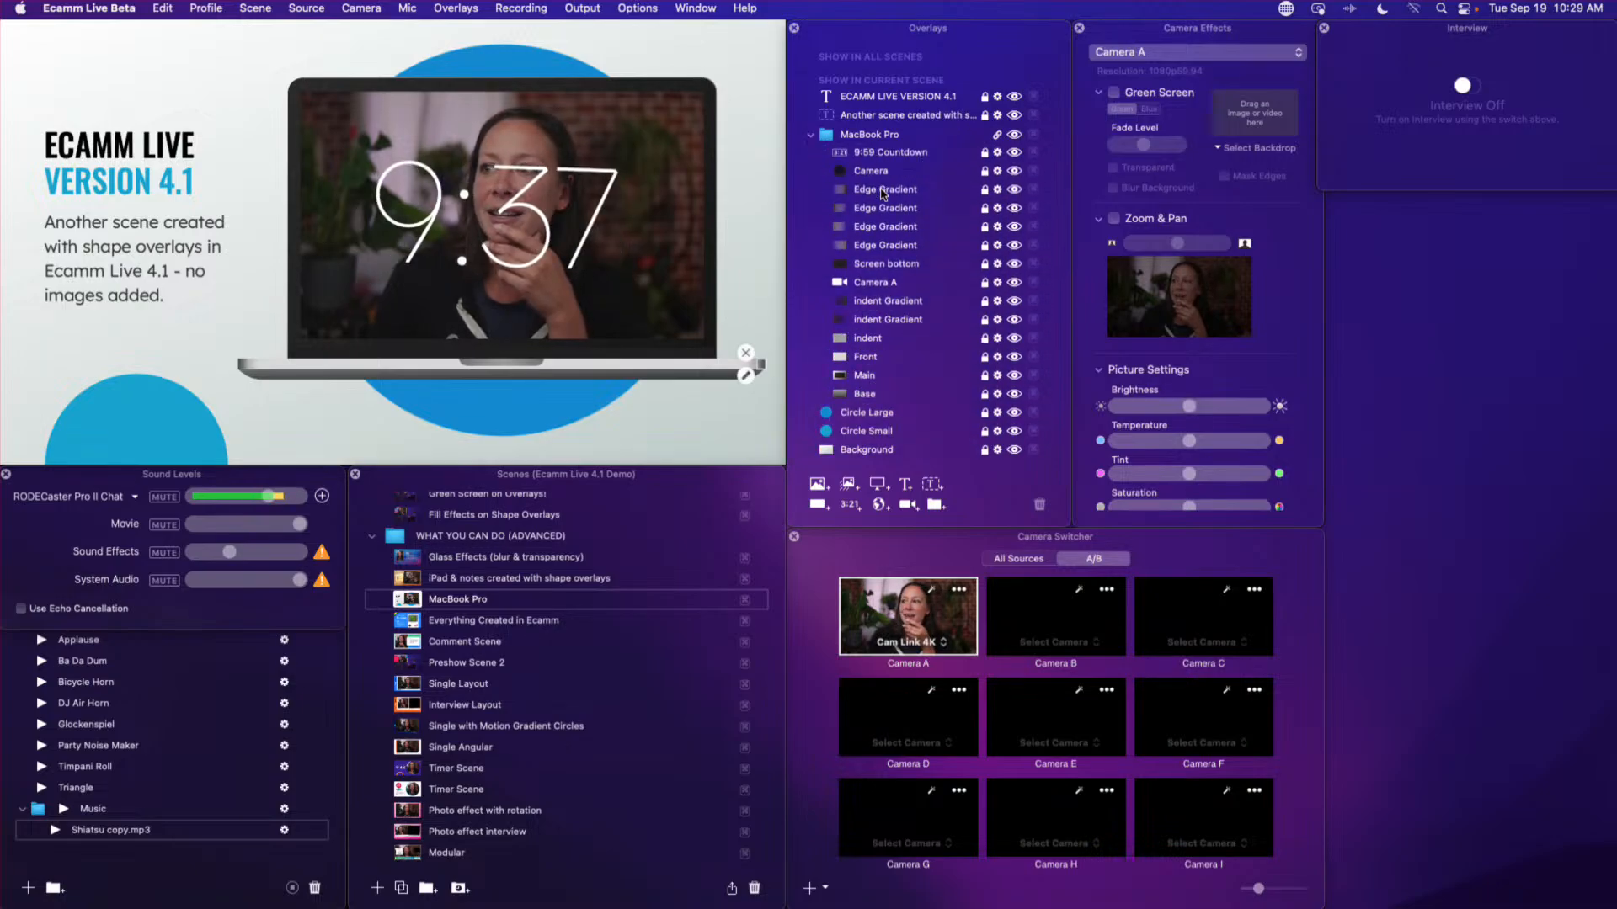
left_click(997, 191)
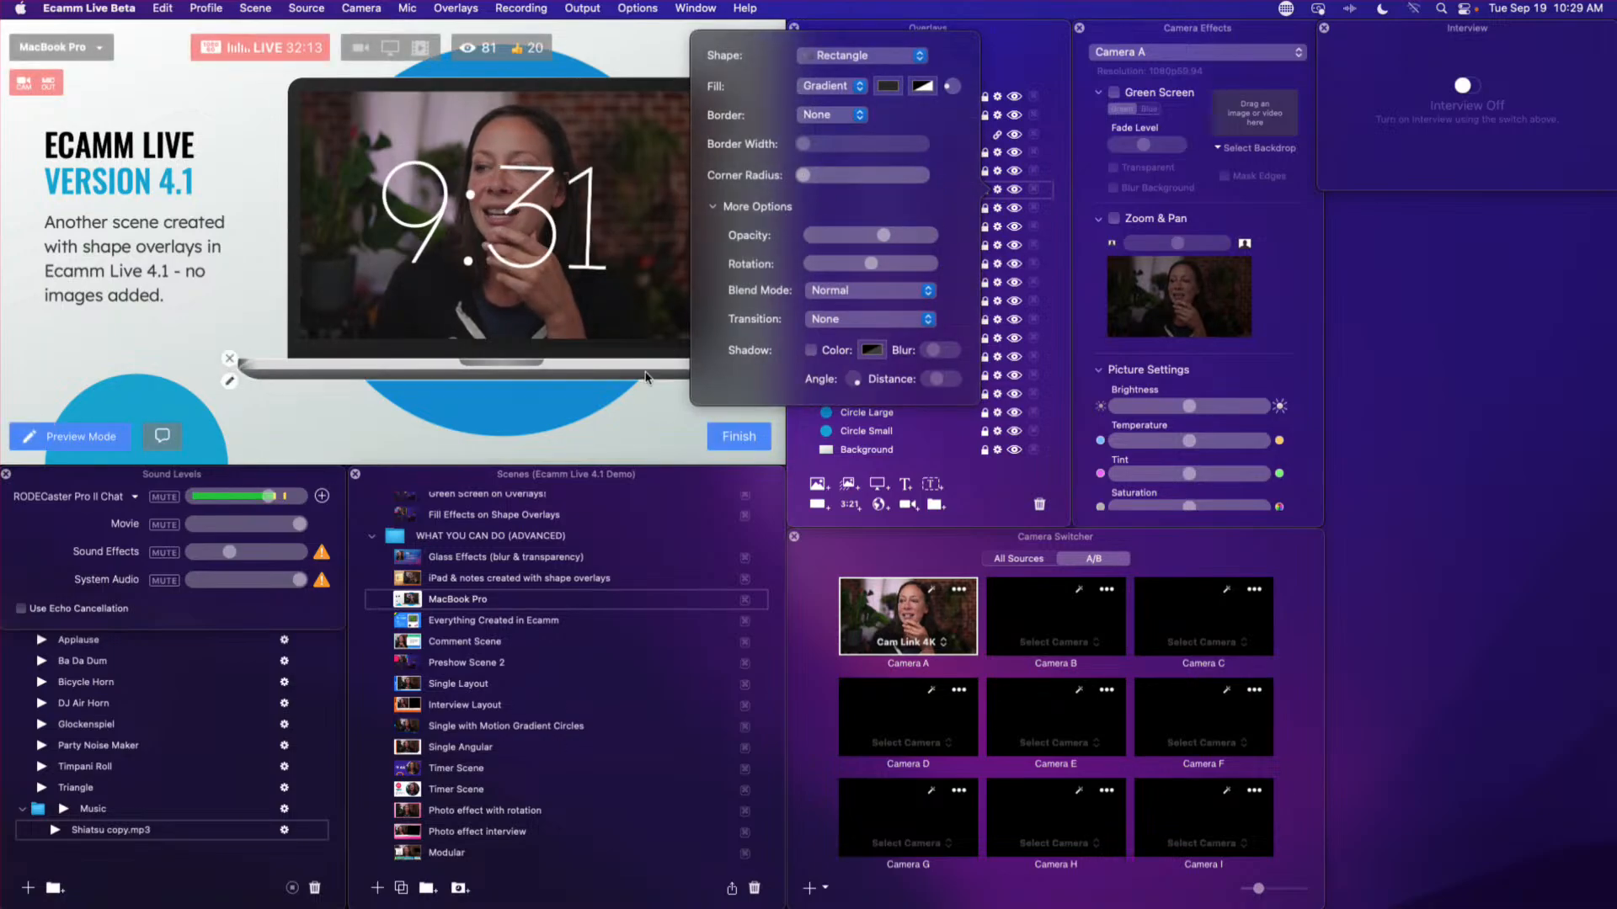
left_click(591, 395)
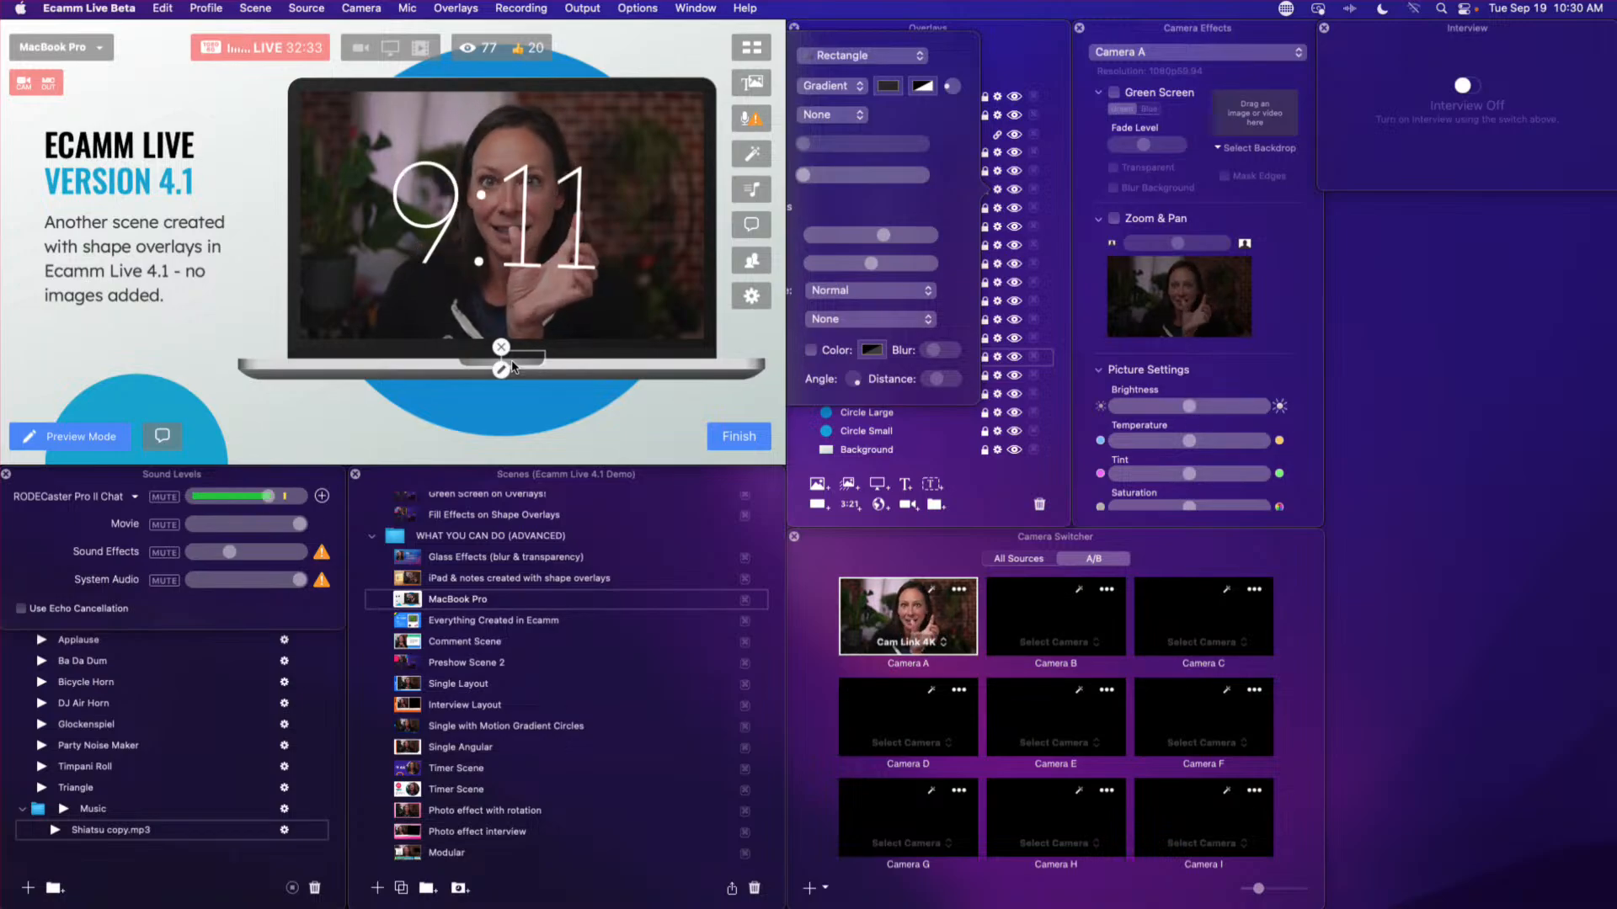
- Examine the gradient fill and corner radius settings of an indent Gradient rectangle in the MacBook Pro overlay folder
left_click_drag(513, 368, 474, 371)
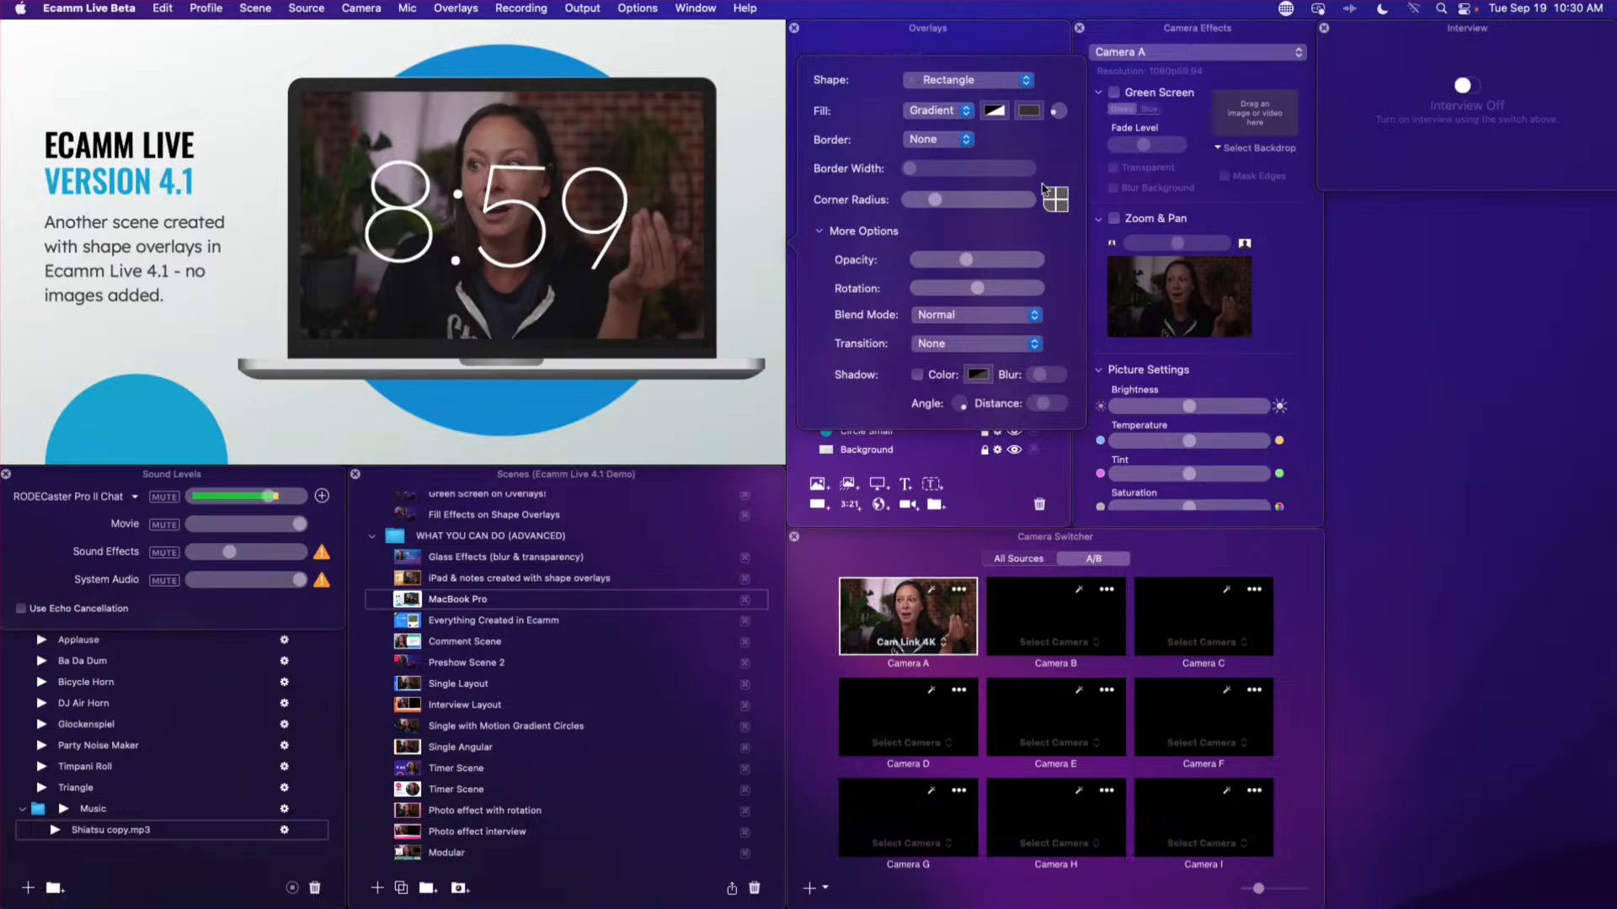
mouse_move(722, 258)
mouse_move(628, 404)
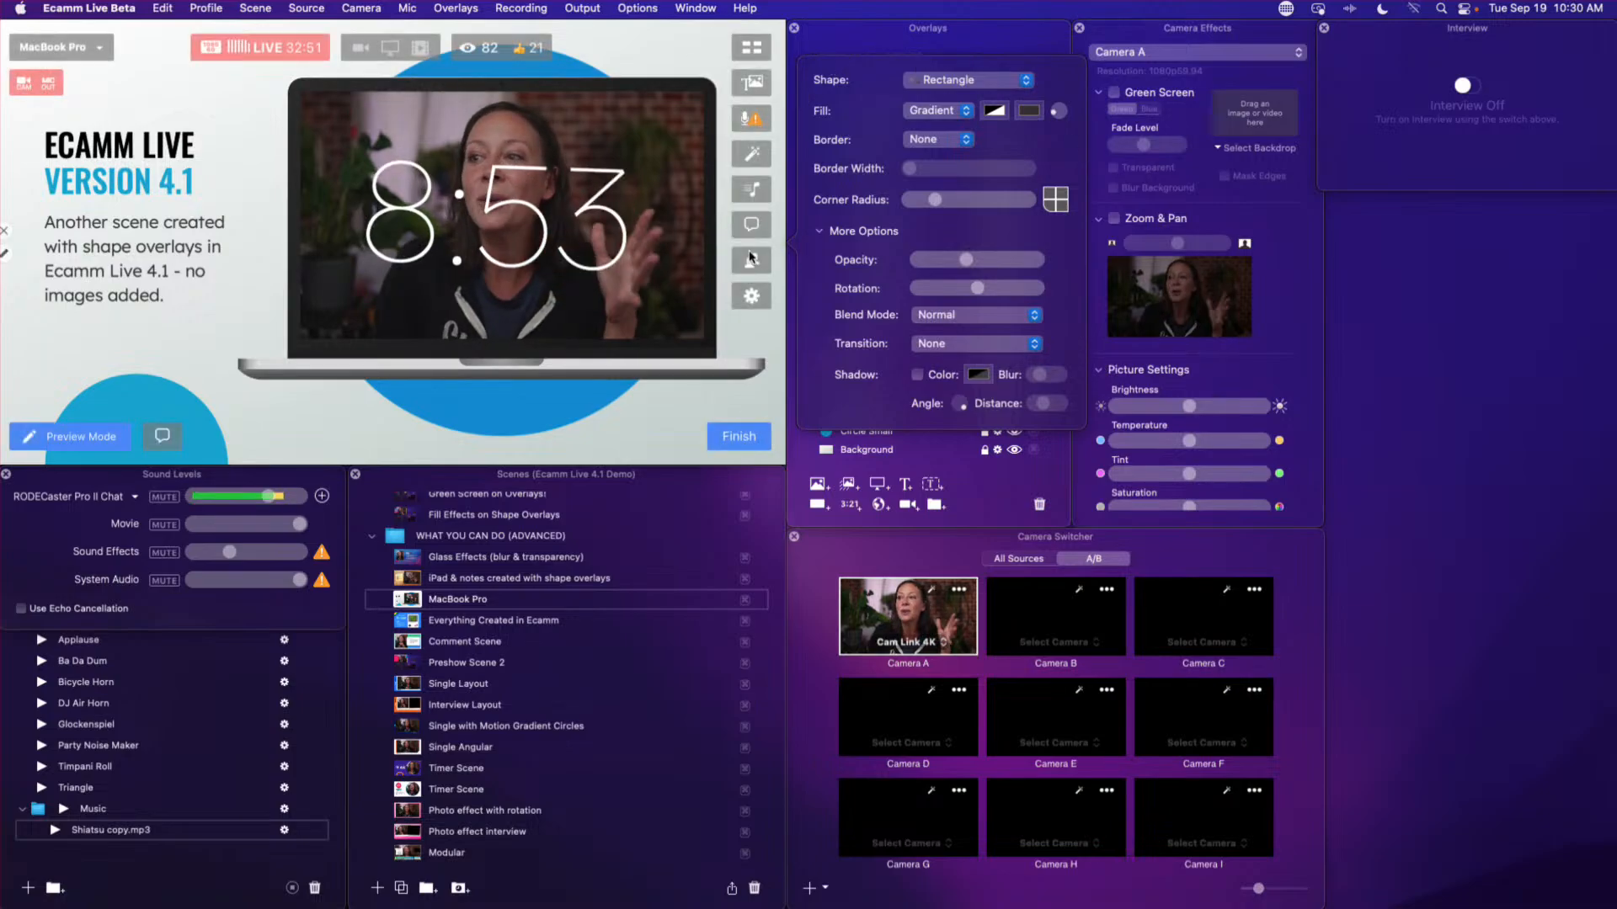
mouse_move(491, 242)
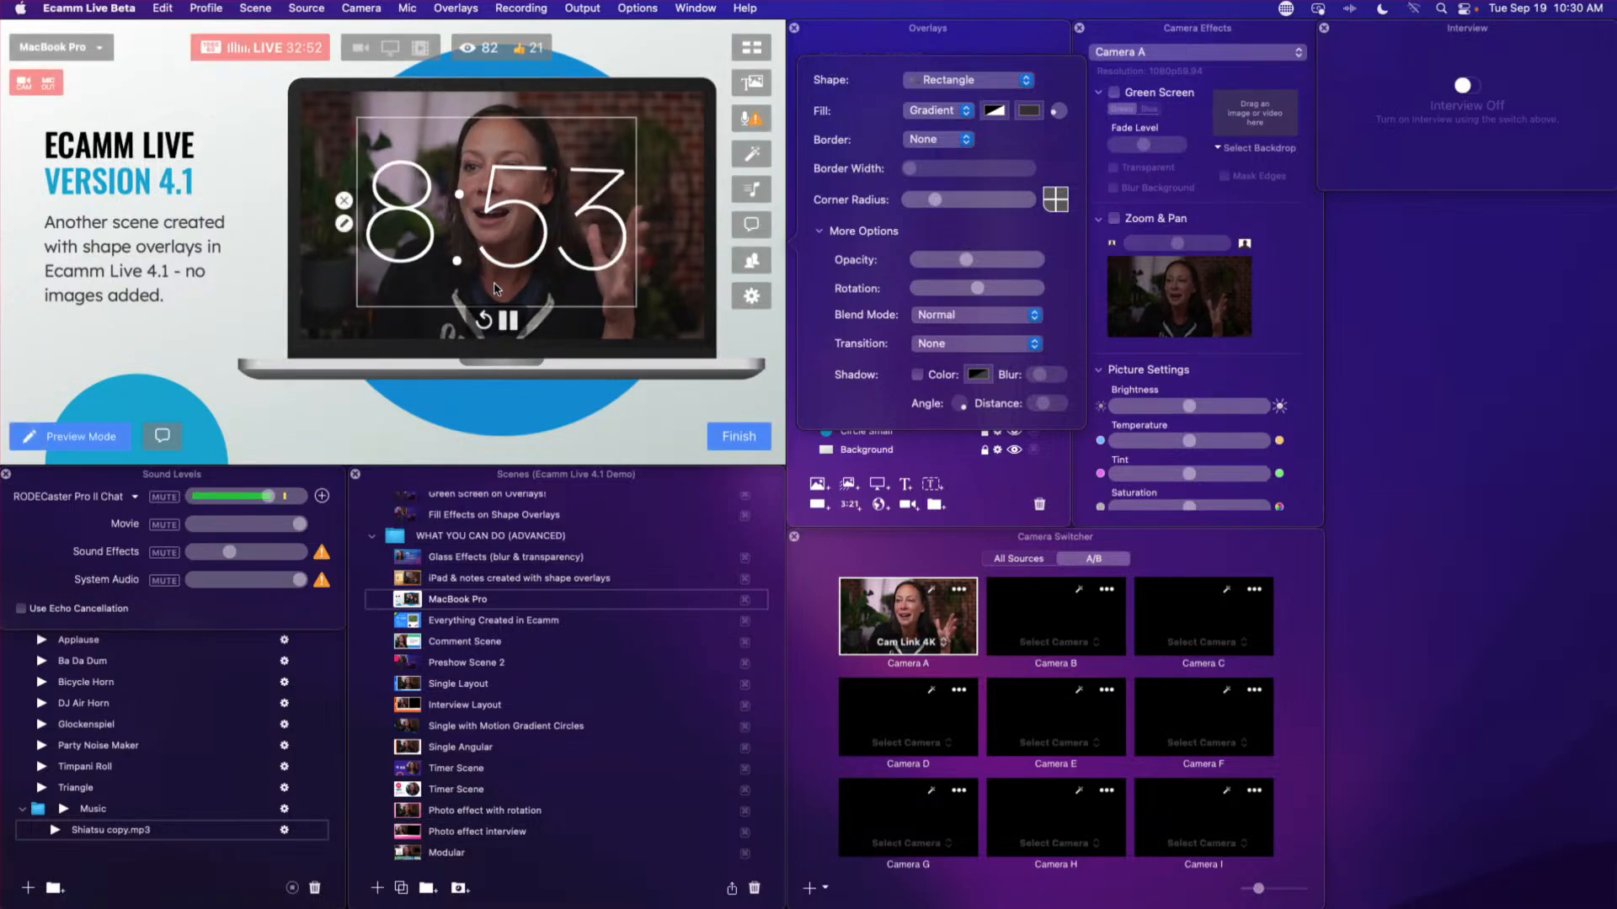
left_click(790, 240)
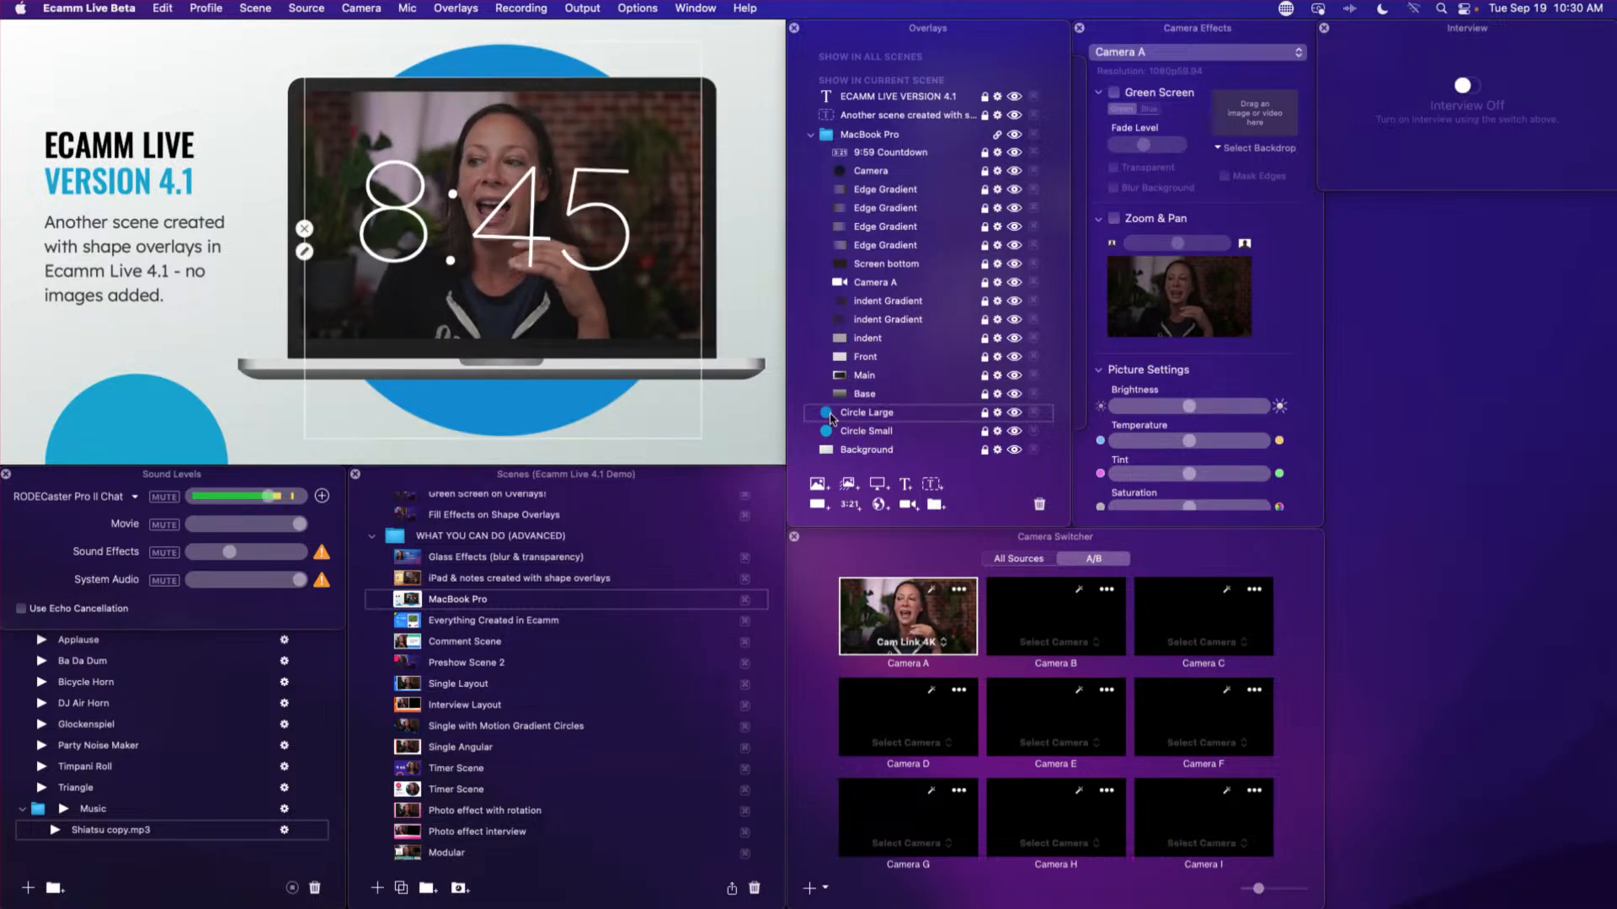
left_click(550, 395)
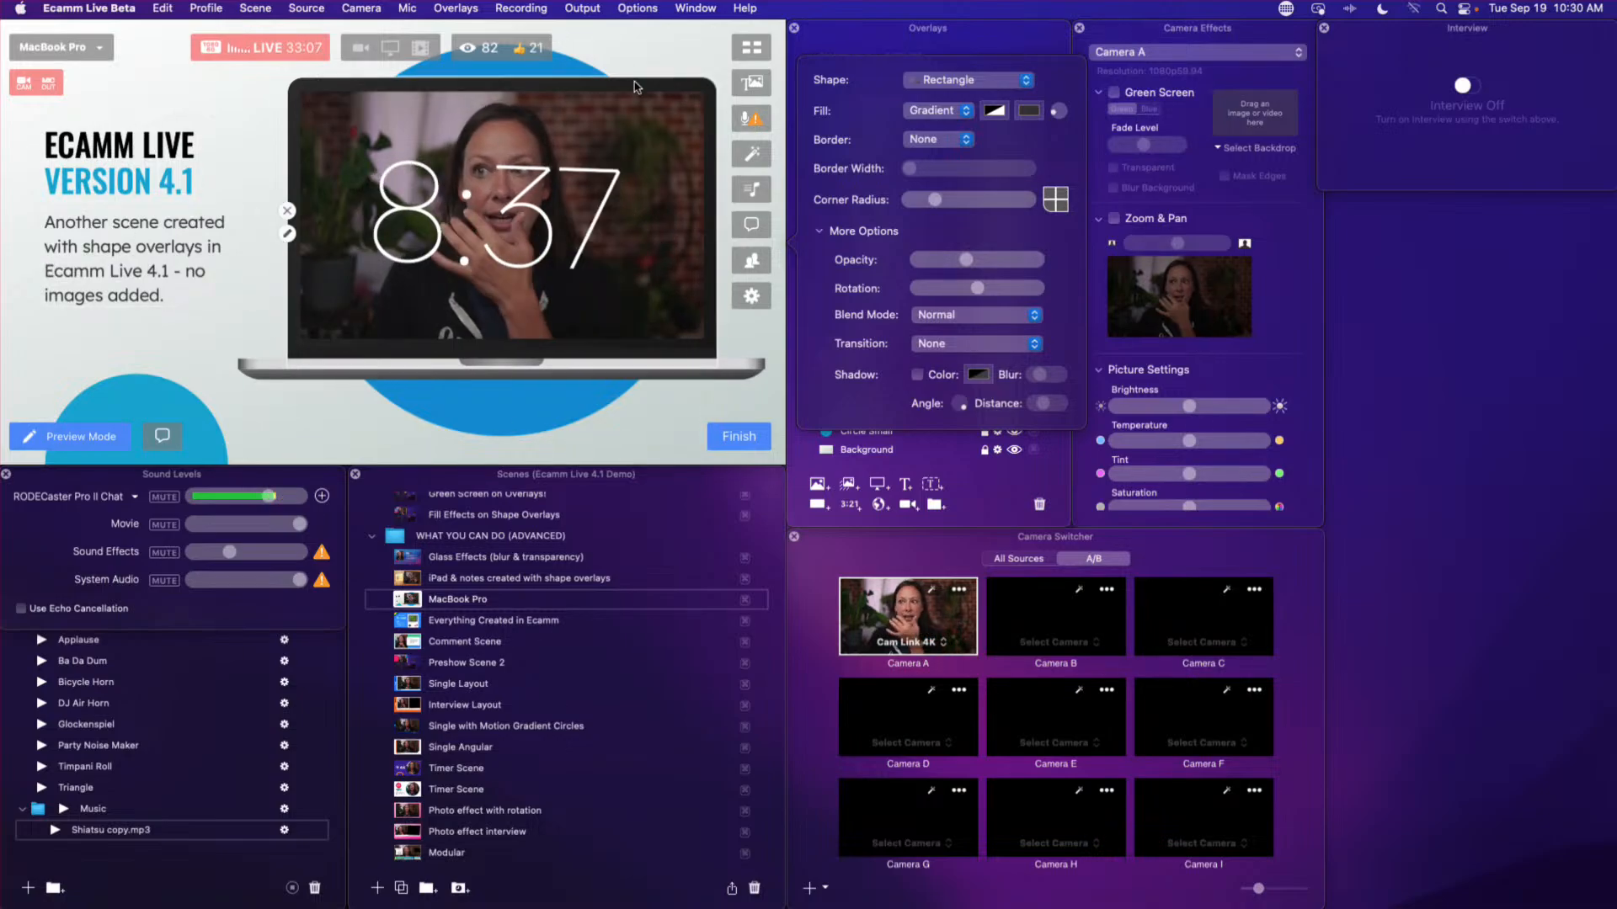
- Turn off Live Demo Mode for the MacBook Pro scene
left_click(582, 7)
mouse_move(637, 7)
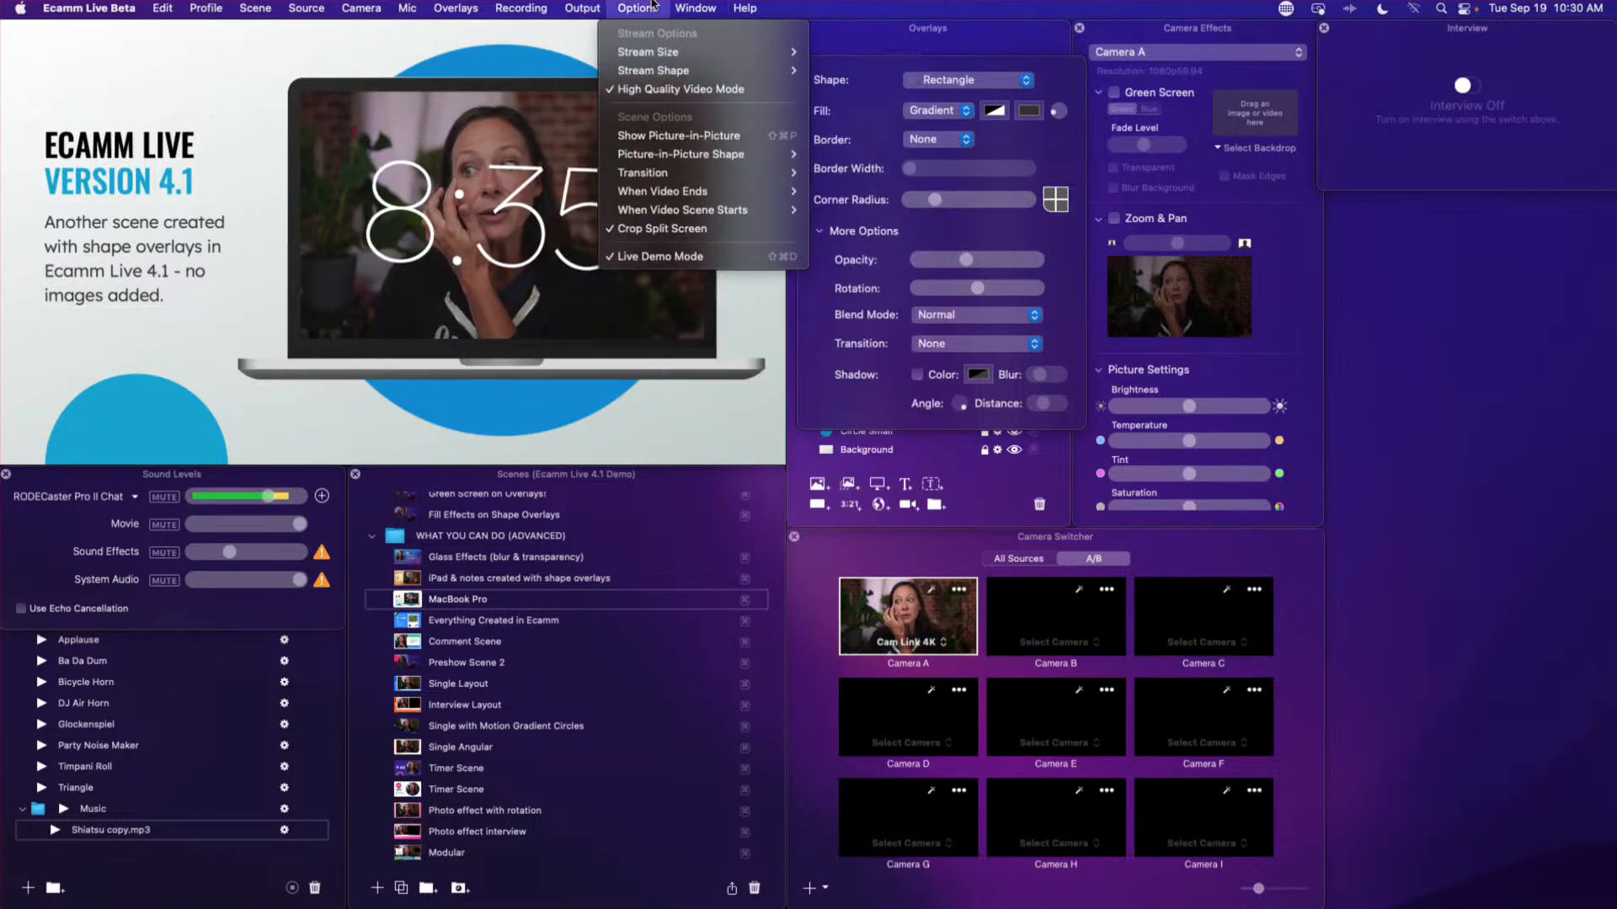
left_click(665, 257)
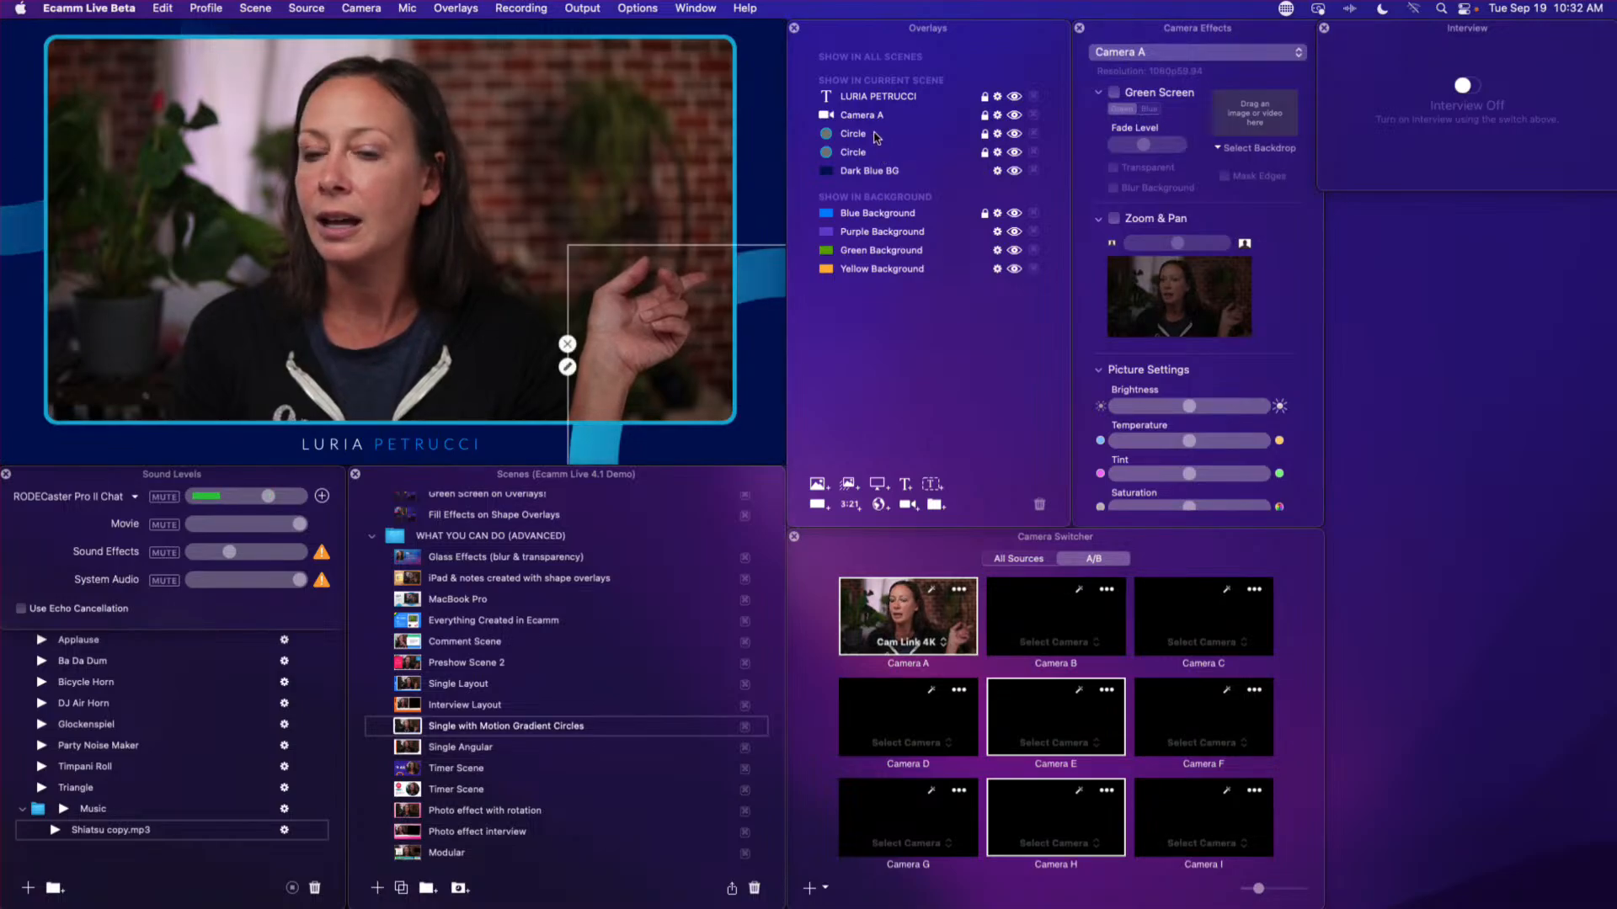
- Examine the upper Circle overlay's Motion border and the available border types in the Single with Motion Gradient Circles scene
left_click(878, 137)
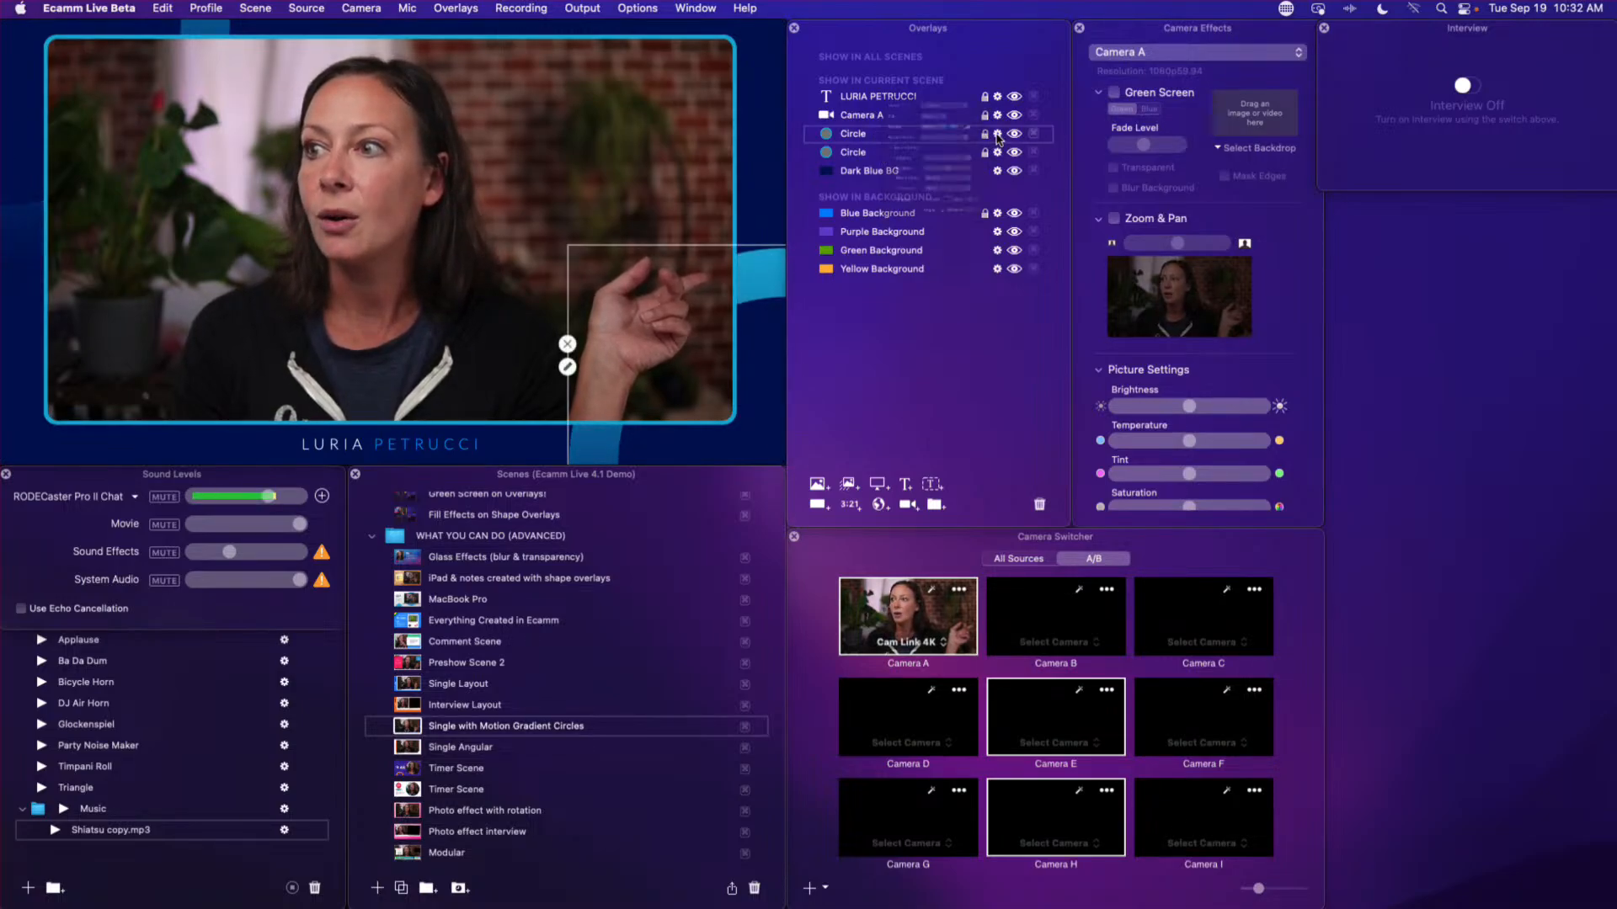
left_click(997, 135)
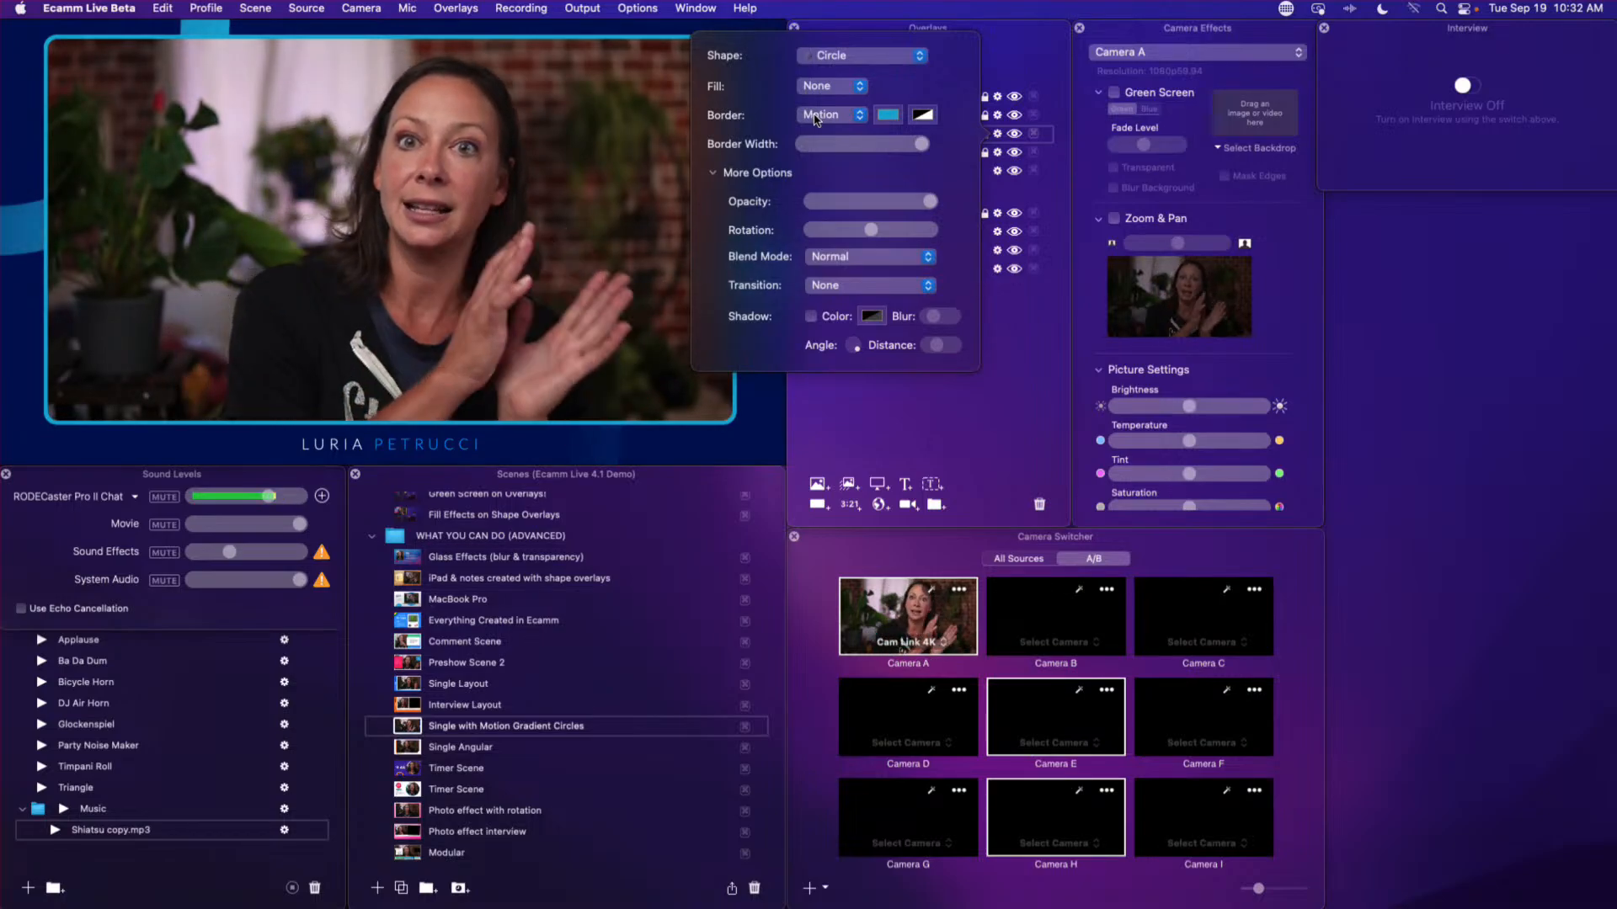
left_click(815, 119)
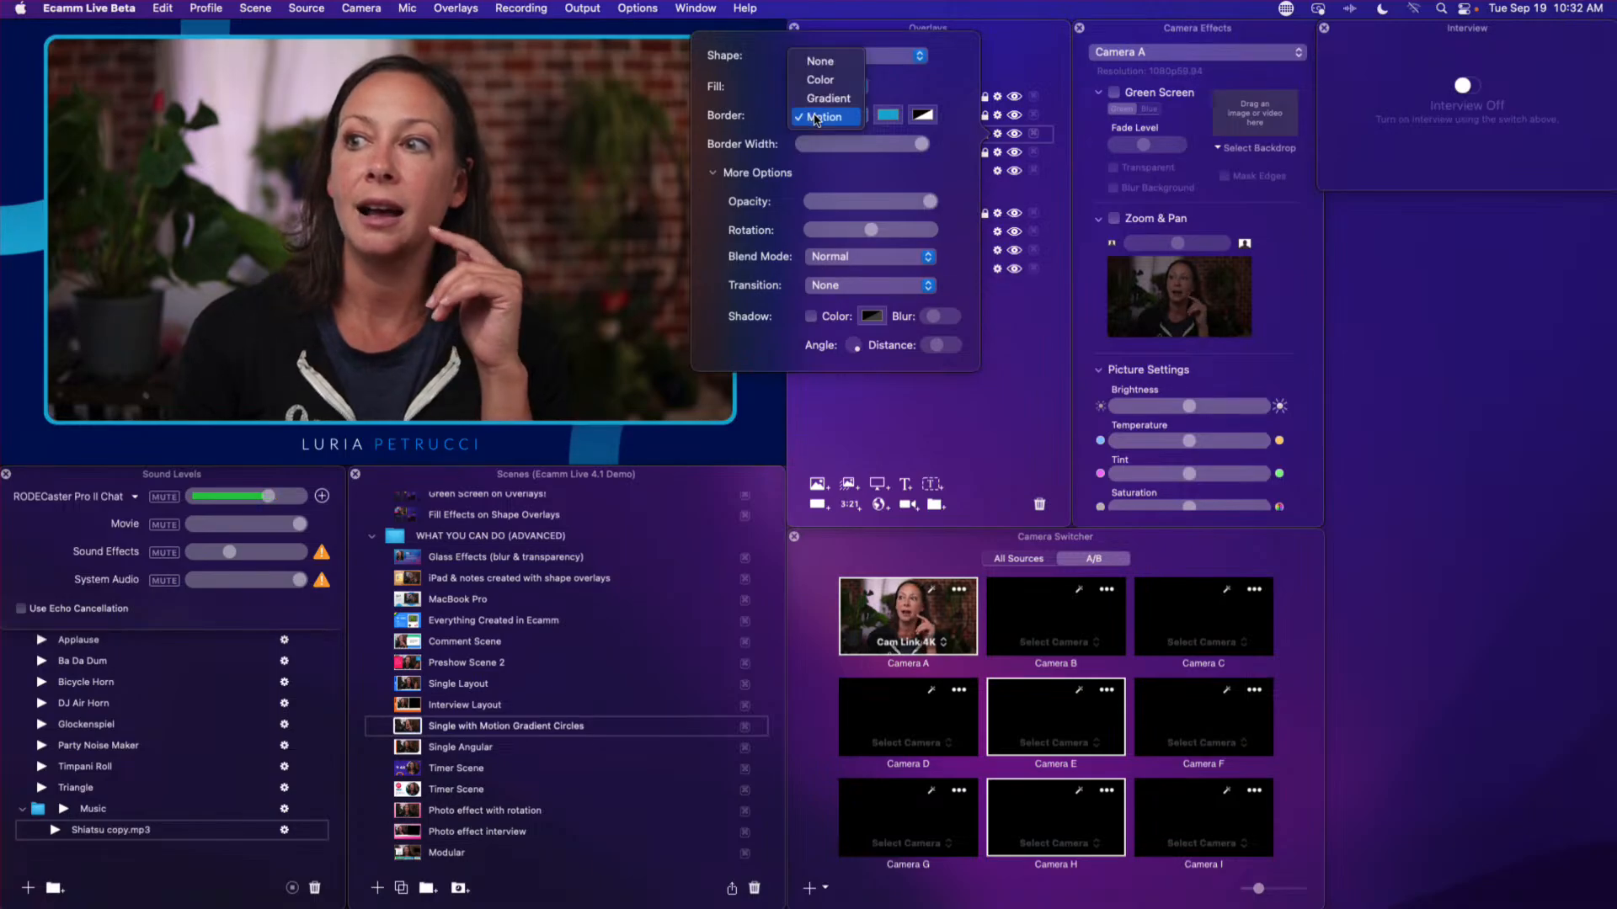
left_click(815, 118)
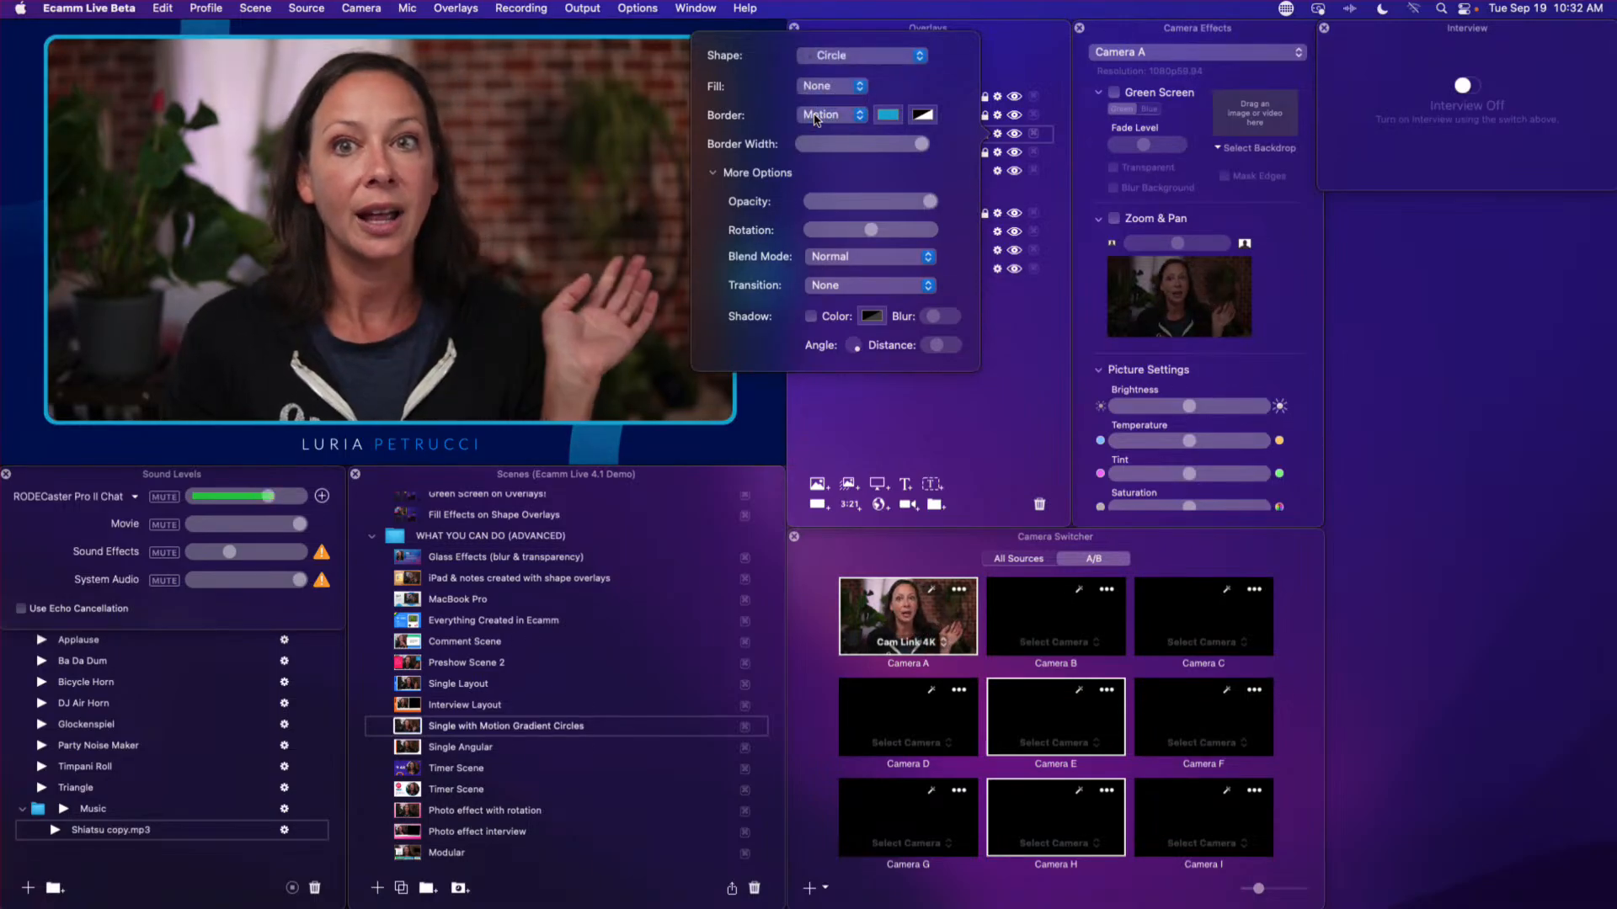
left_click(648, 155)
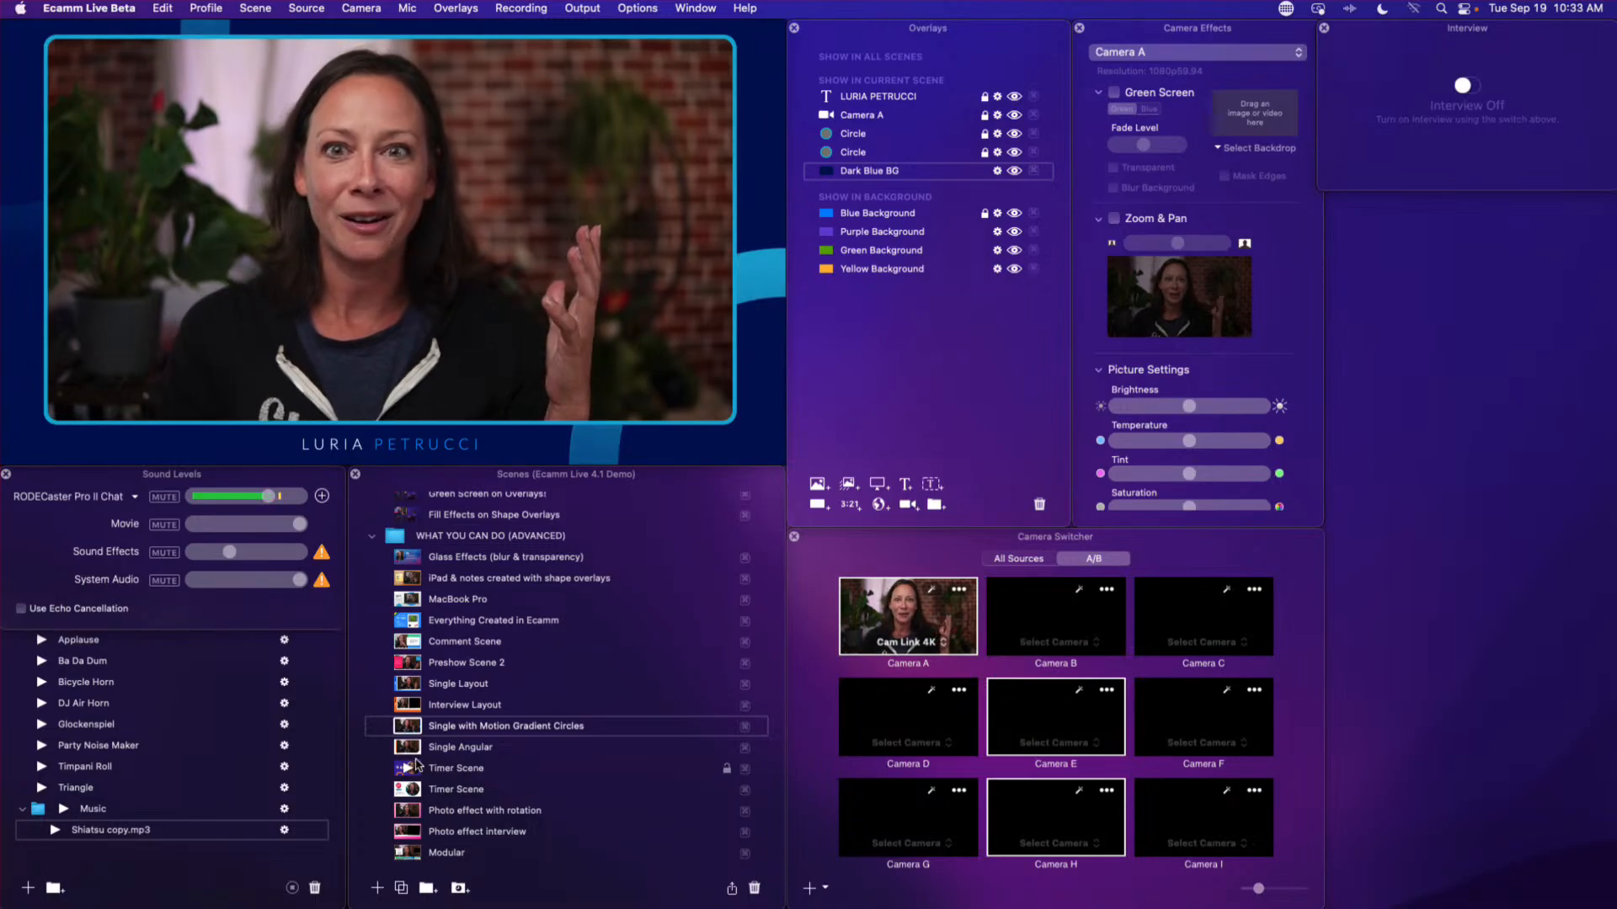
- Run the advanced example scenes in turn: Single Angular, both Timer Scenes and Modular
left_click(412, 749)
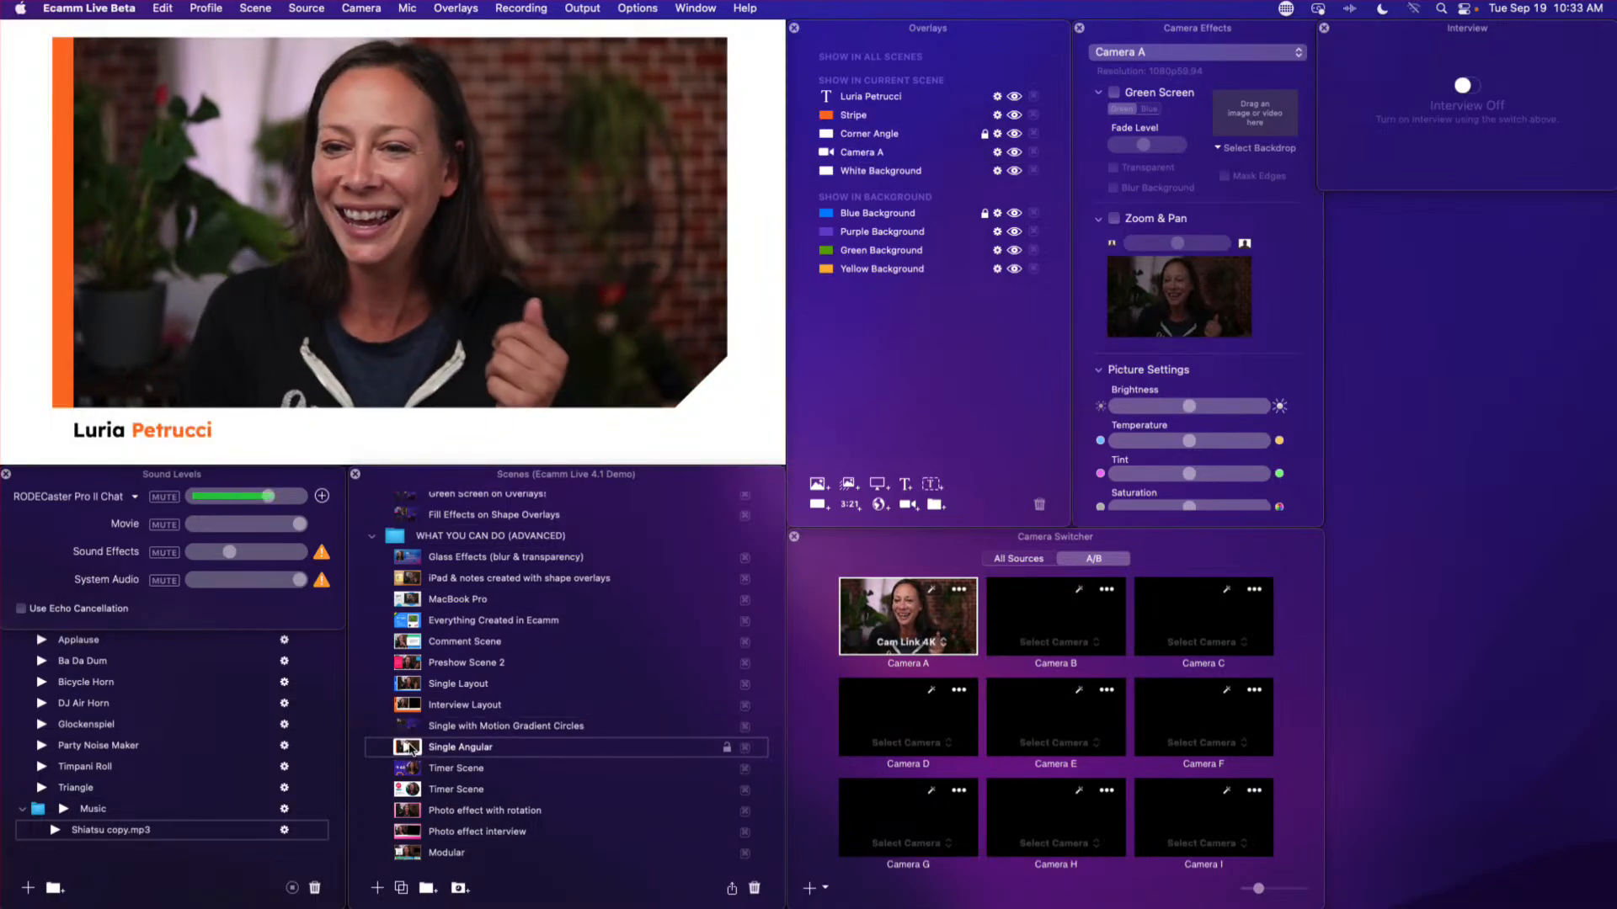
left_click(406, 770)
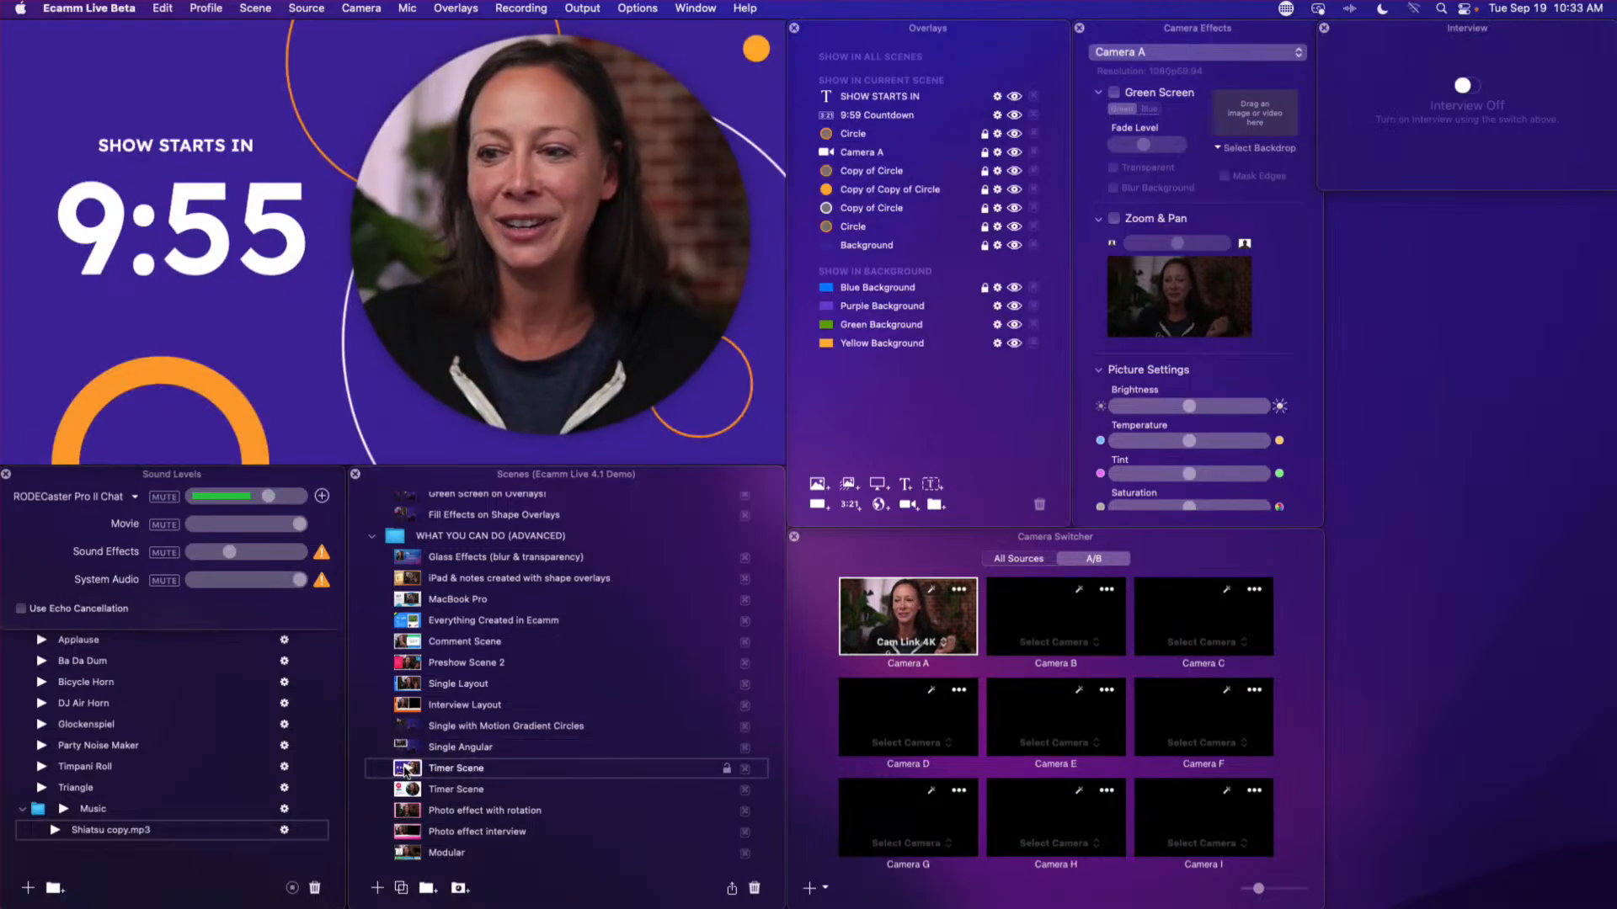
left_click(409, 792)
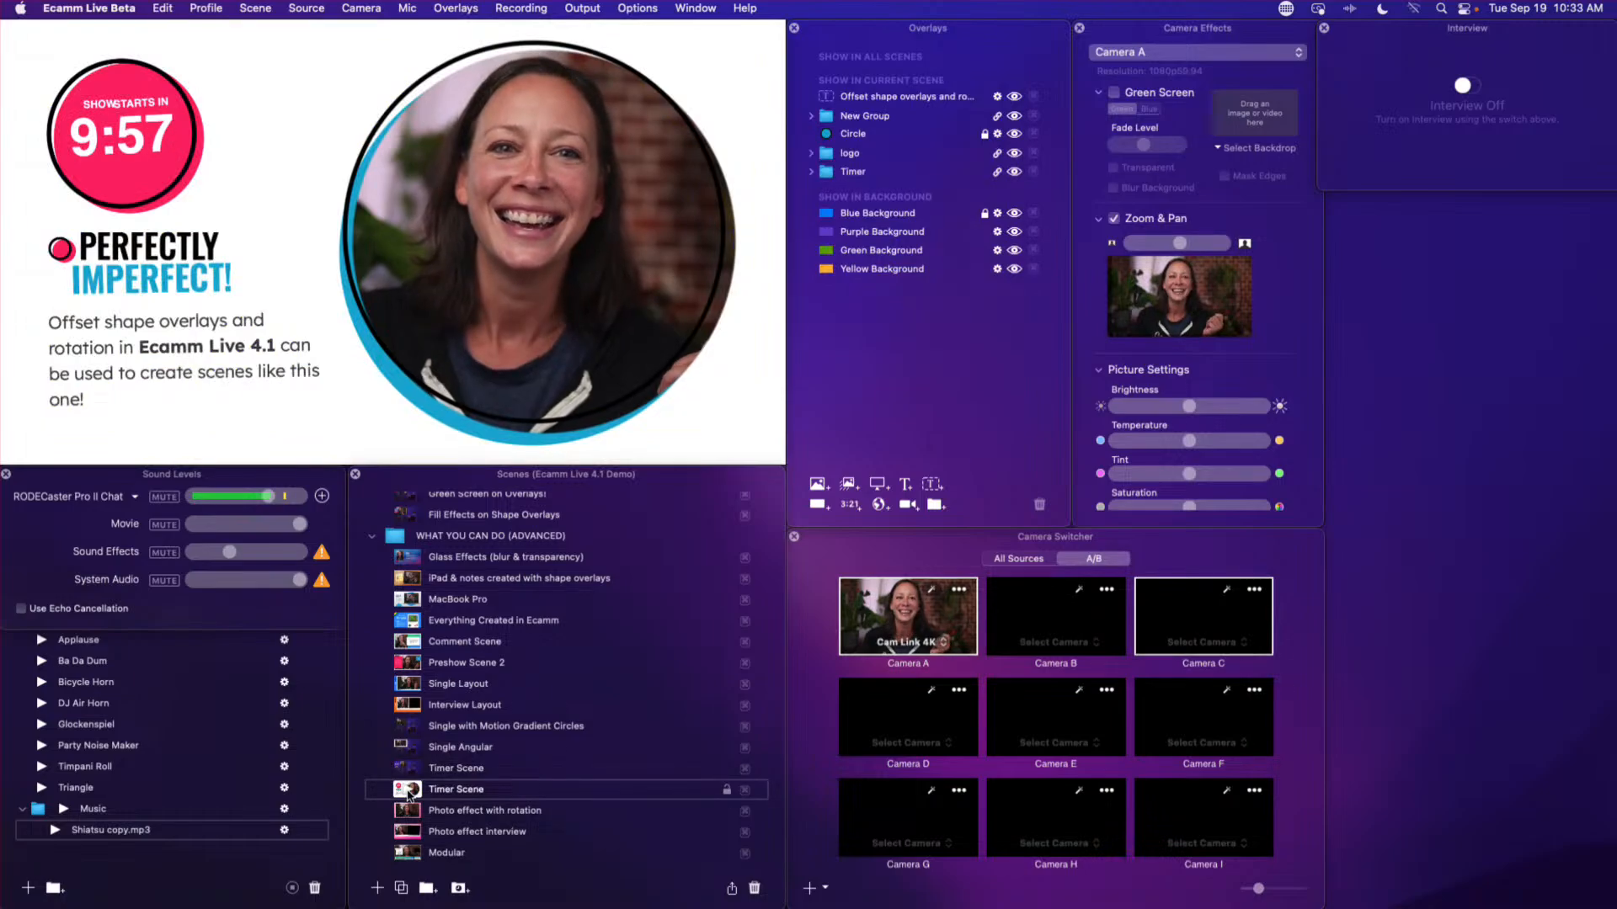
left_click(411, 855)
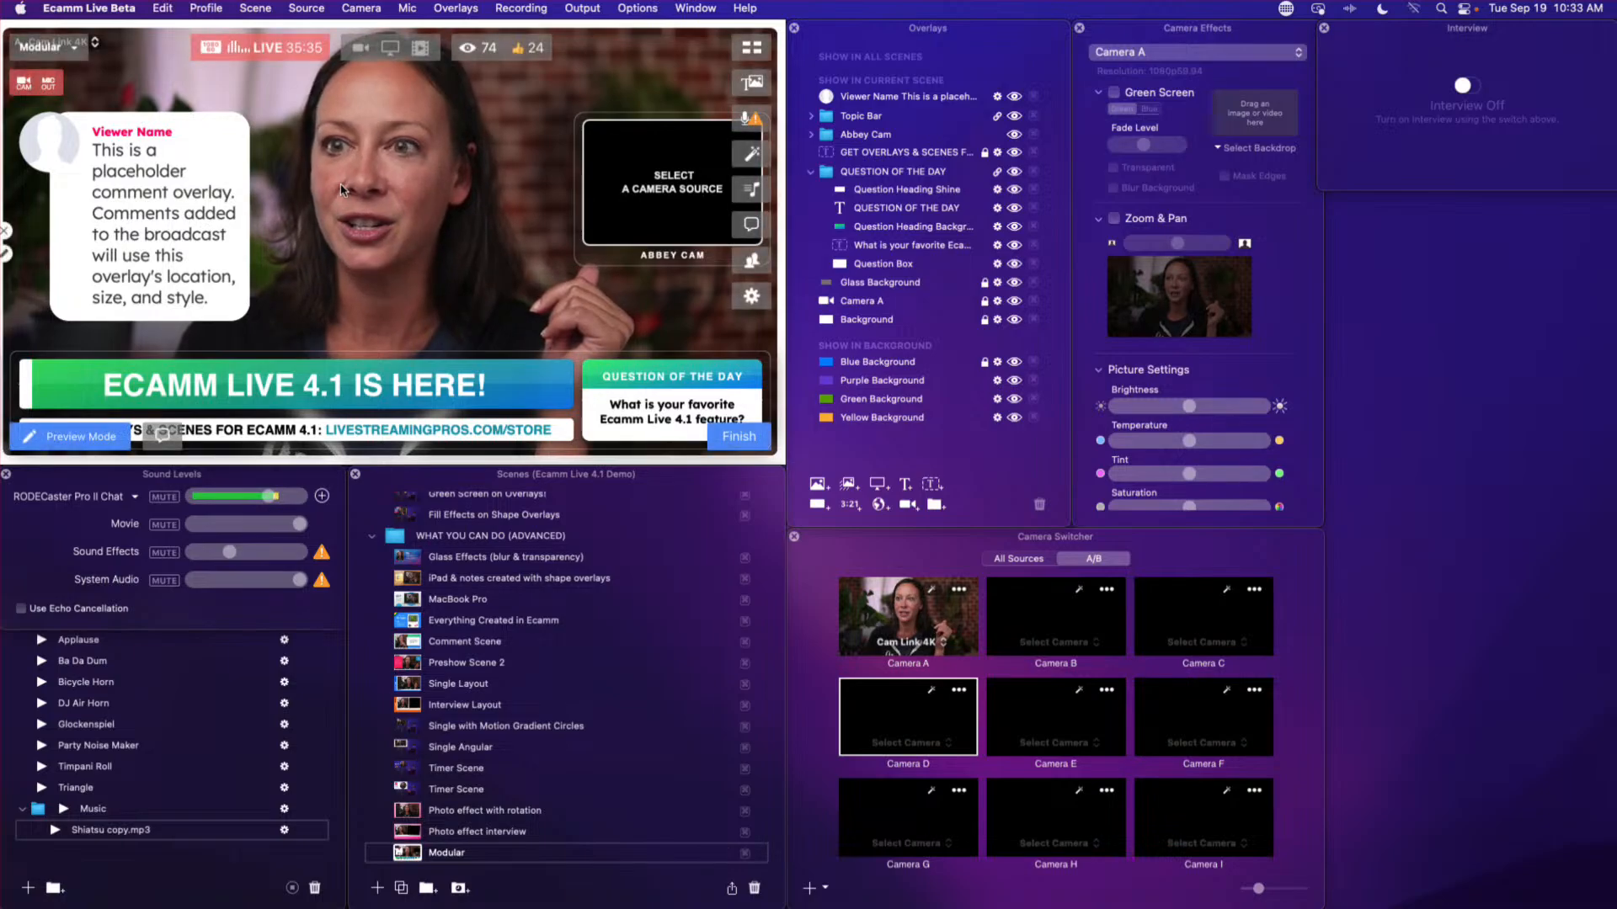
- Run the Single Modular scene and turn off Live Demo Mode
scroll(399, 558, "up", 4)
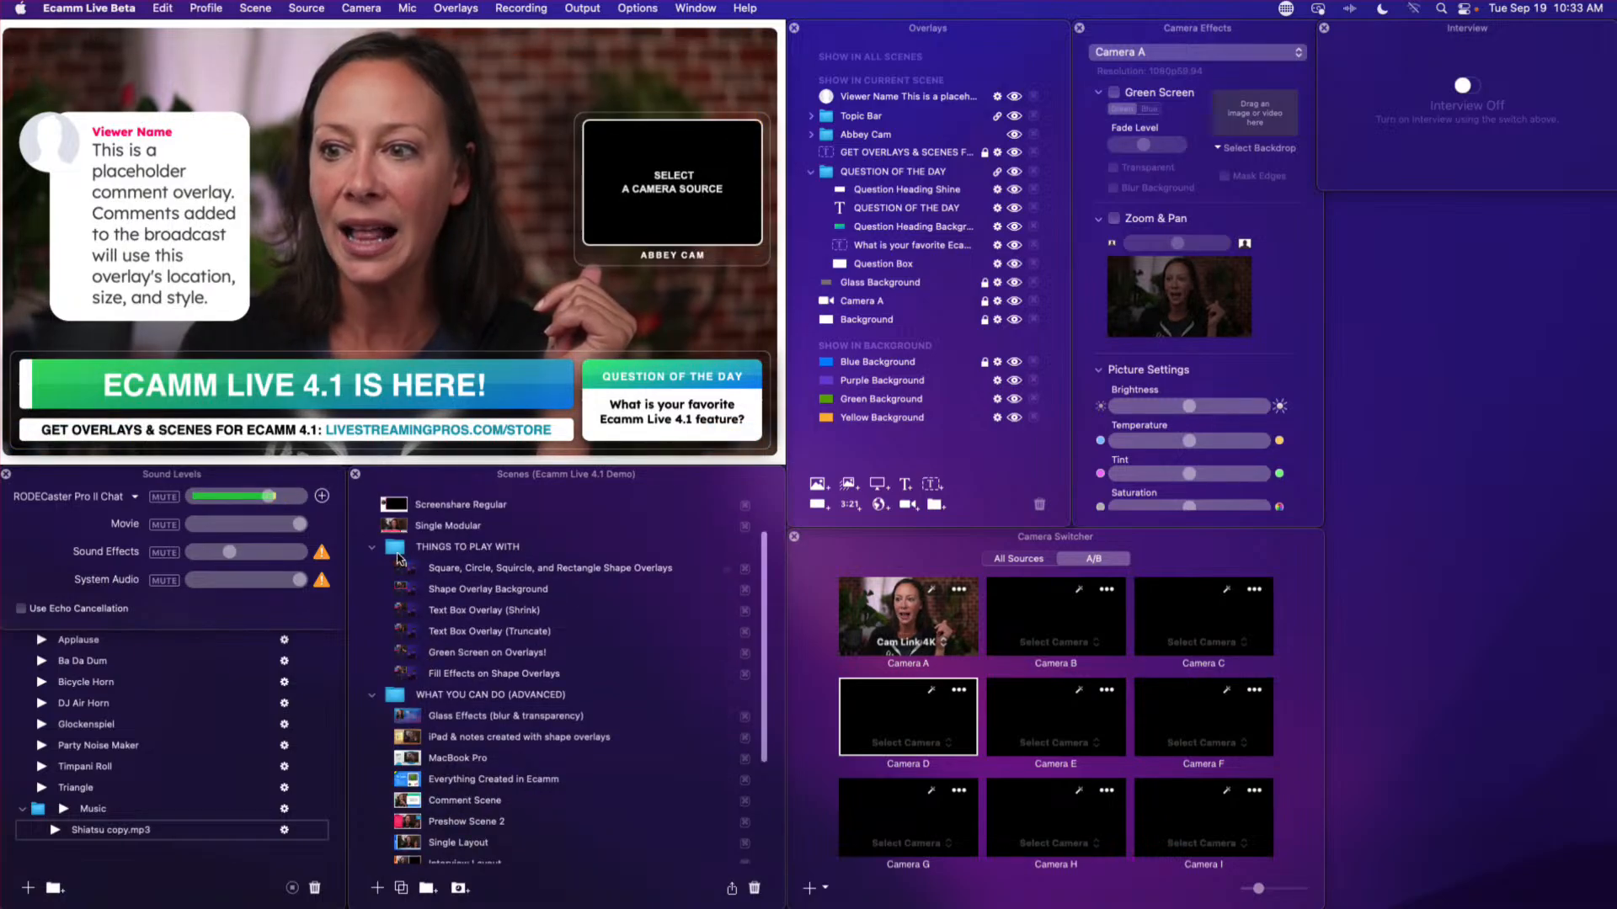
left_click(447, 526)
left_click(581, 8)
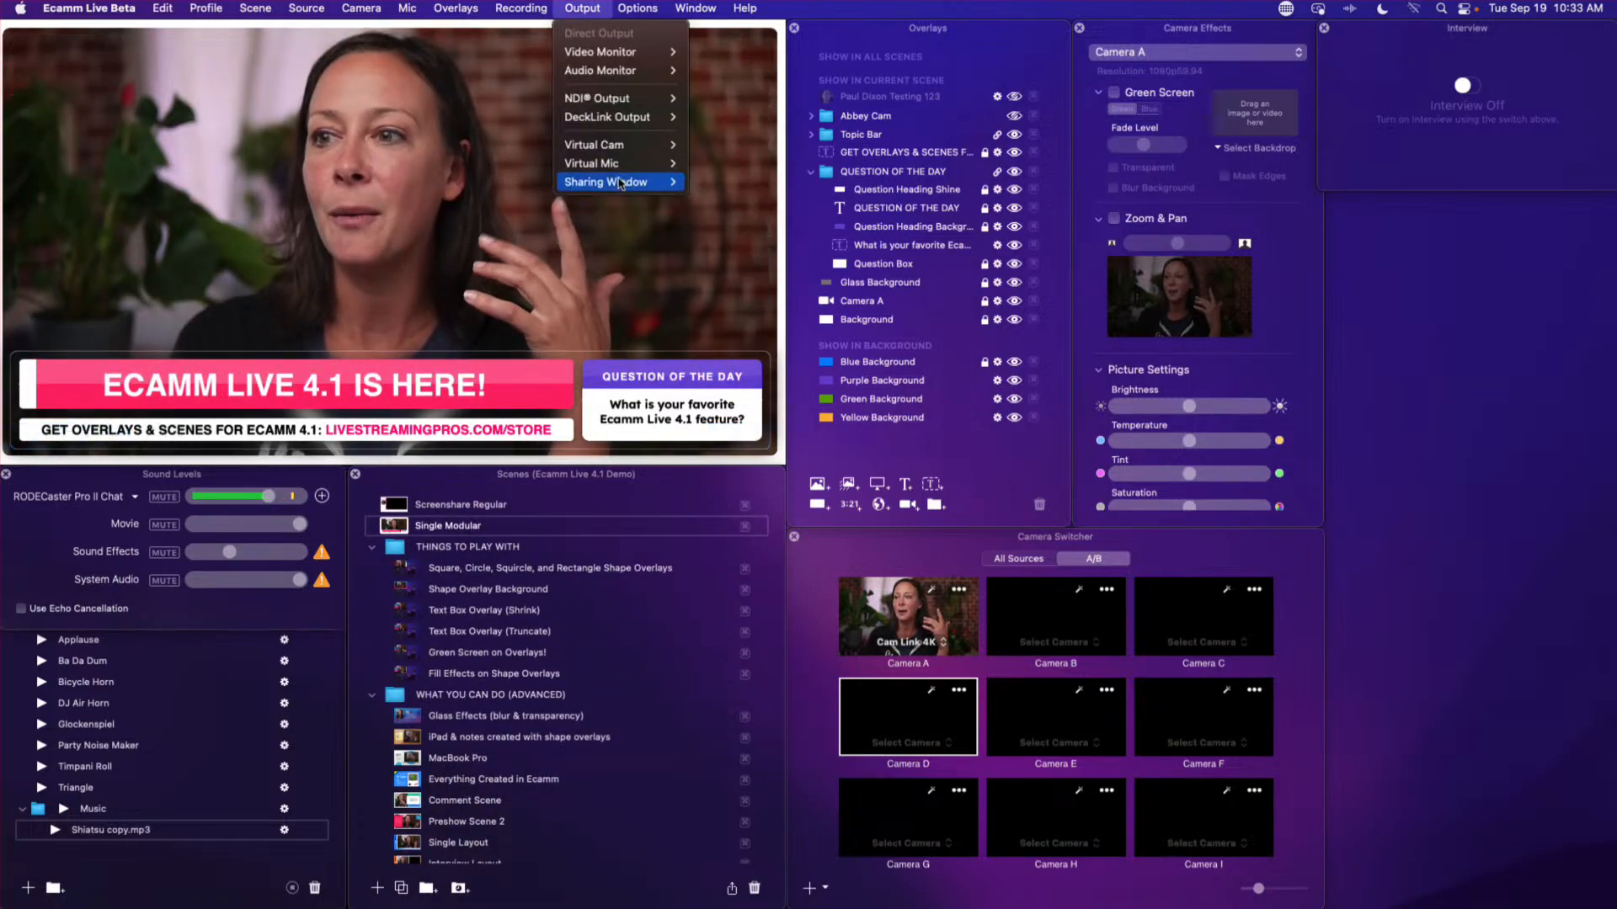
mouse_move(637, 7)
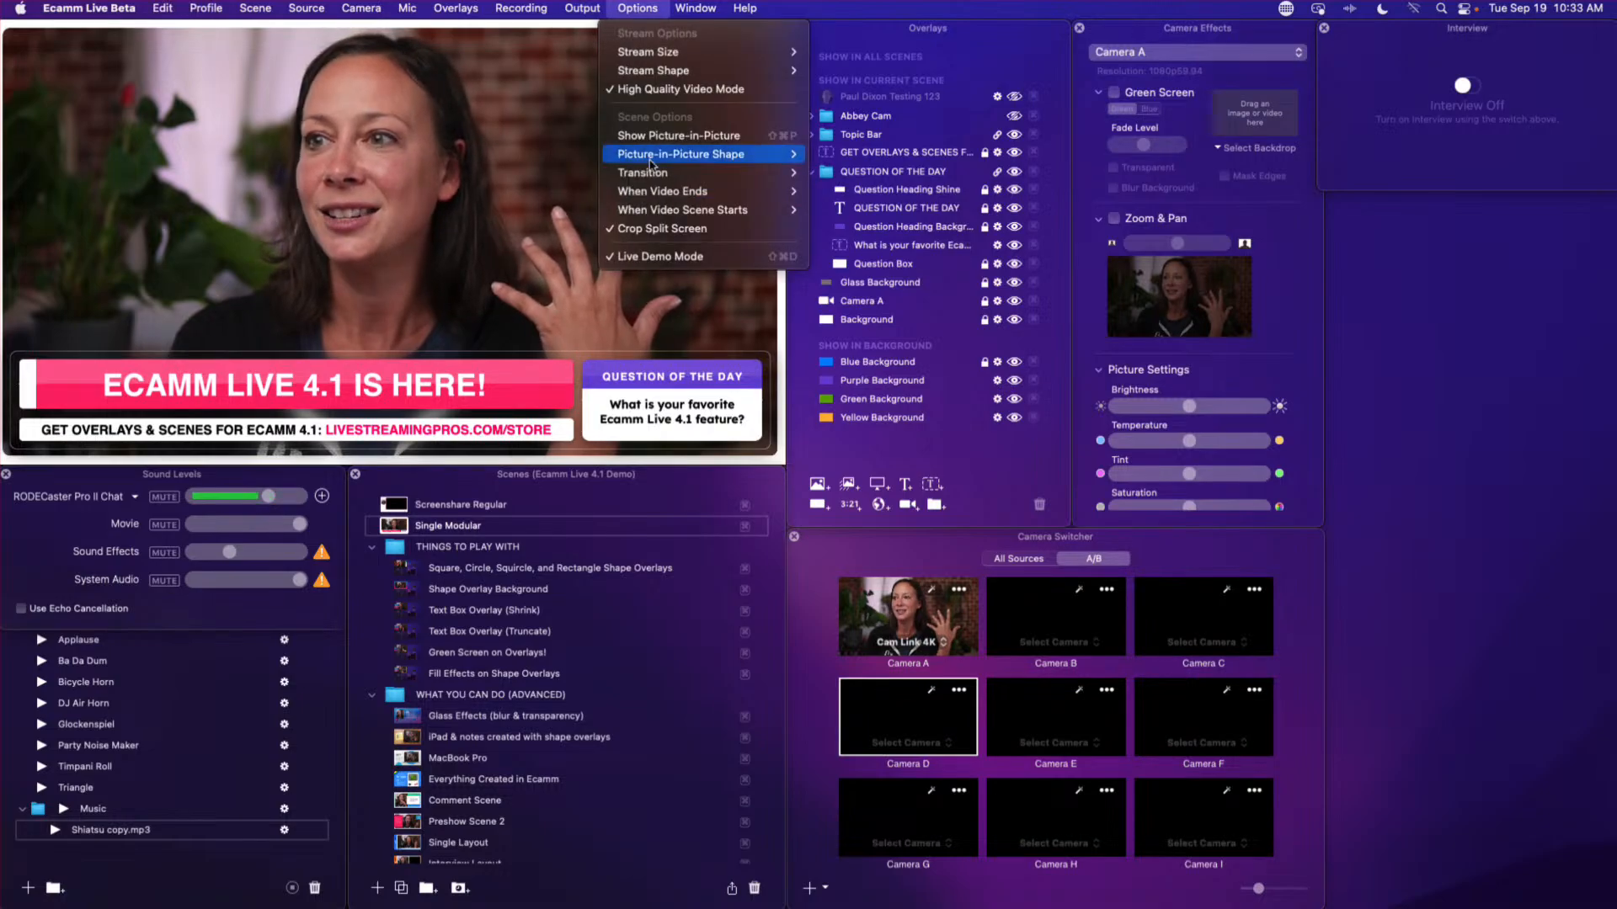
left_click(670, 261)
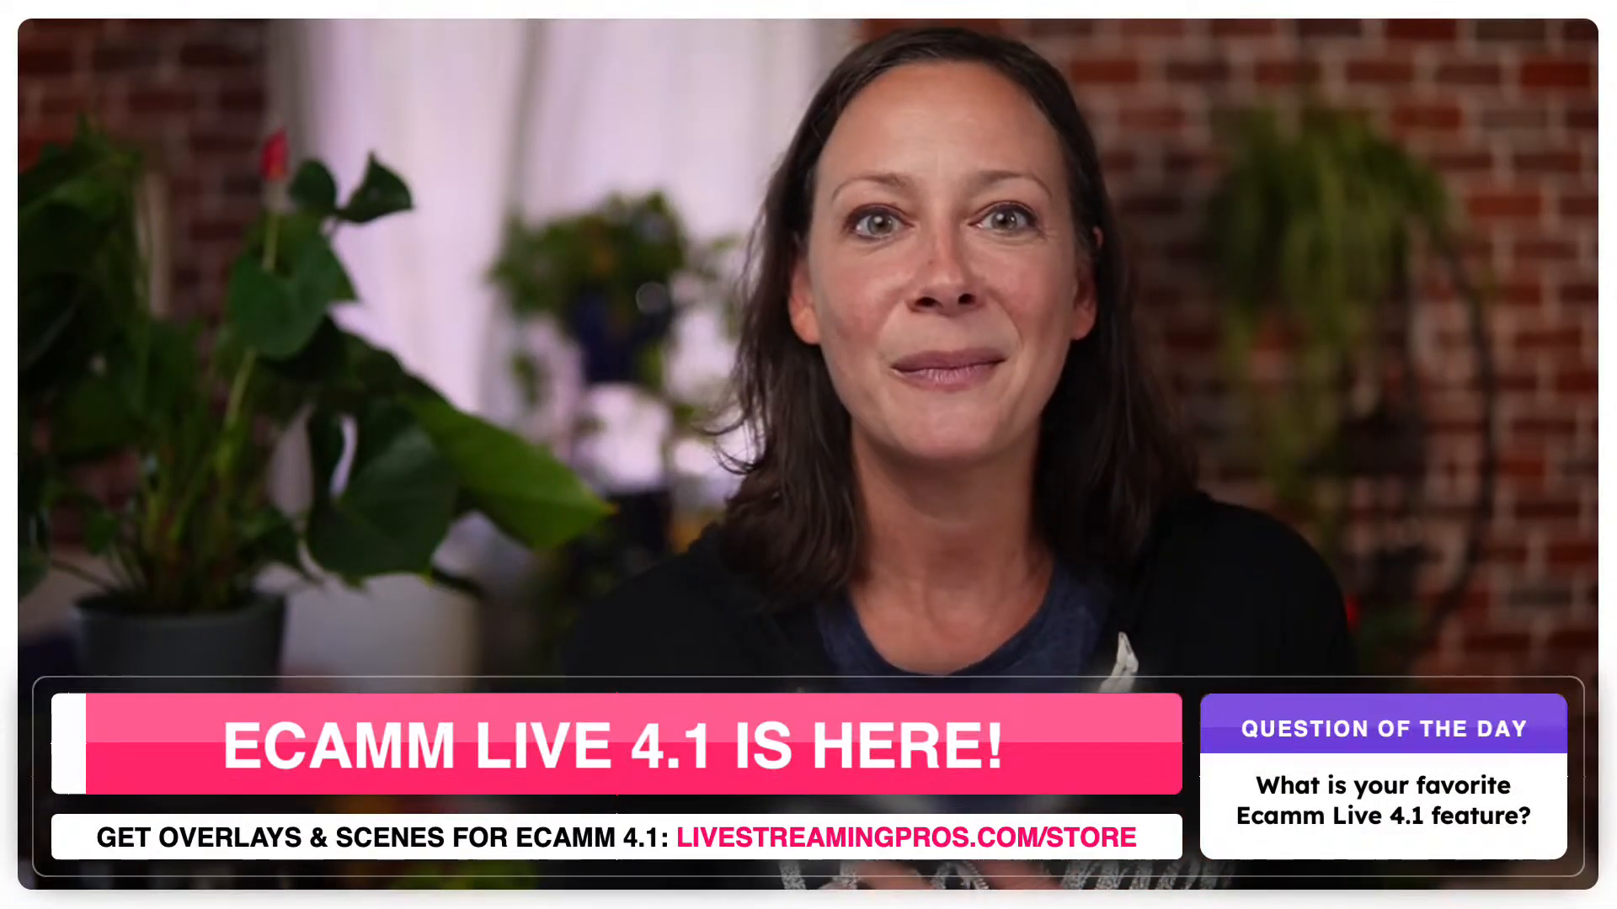